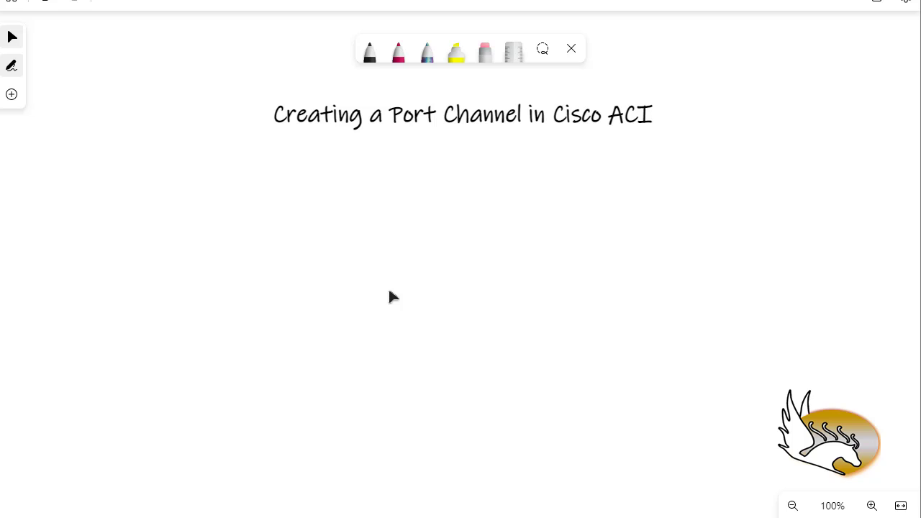
Sketch four switch boxes below the title in black, arranged as two upper and two lower boxes.
{"action": "mouse_move", "coordinate": [279, 222]}
{"action": "left_mouse_down"}
{"action": "mouse_move", "coordinate": [356, 258]}
{"action": "mouse_move", "coordinate": [283, 214]}
{"action": "left_mouse_up"}
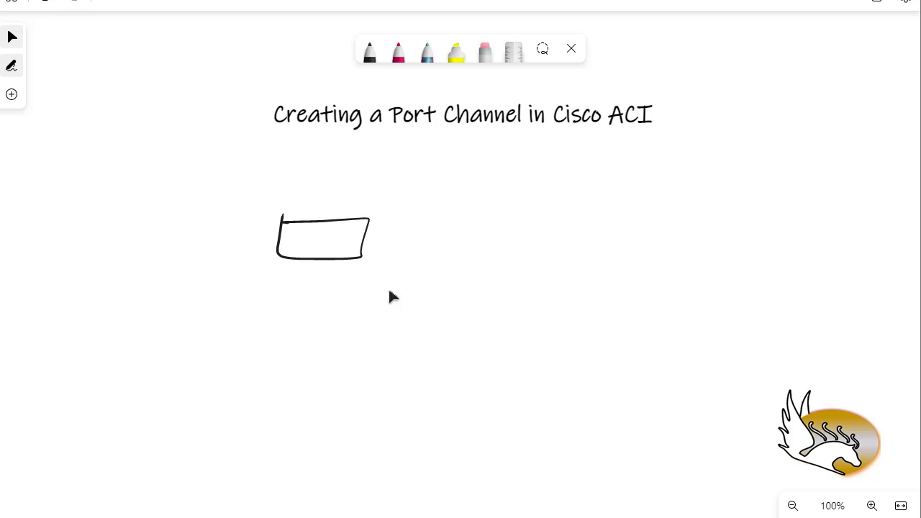
{"action": "mouse_move", "coordinate": [439, 222]}
{"action": "left_mouse_down"}
{"action": "mouse_move", "coordinate": [503, 267]}
{"action": "mouse_move", "coordinate": [441, 220]}
{"action": "left_mouse_up"}
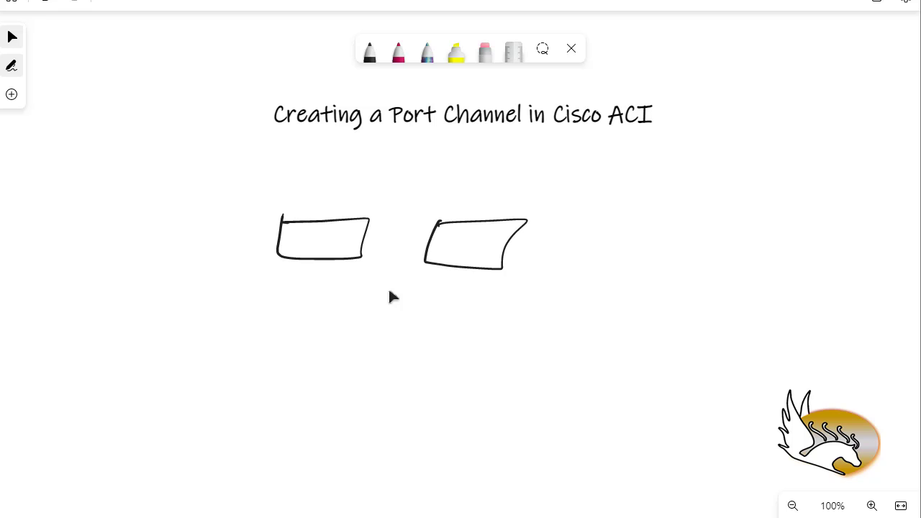
{"action": "mouse_move", "coordinate": [255, 323]}
{"action": "left_mouse_down"}
{"action": "mouse_move", "coordinate": [353, 322]}
{"action": "mouse_move", "coordinate": [248, 368]}
{"action": "mouse_move", "coordinate": [257, 324]}
{"action": "left_mouse_up"}
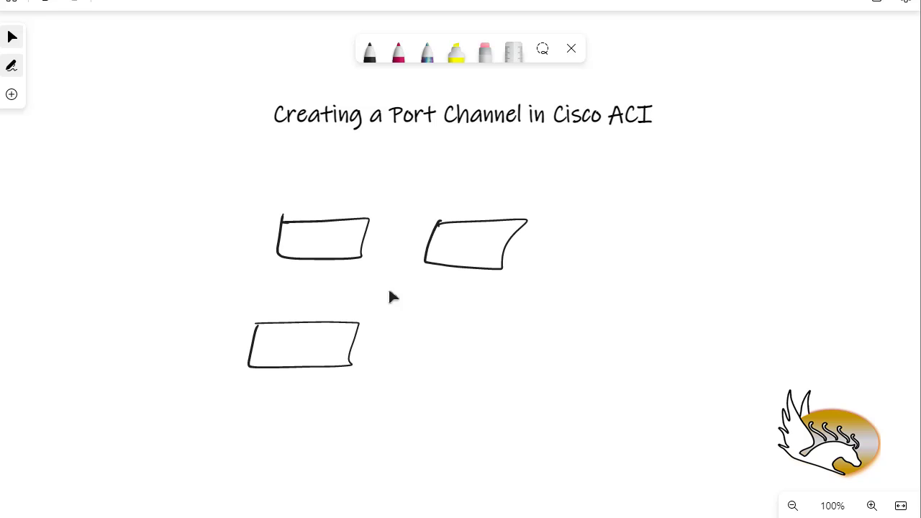
{"action": "mouse_move", "coordinate": [430, 324]}
{"action": "left_mouse_down"}
{"action": "mouse_move", "coordinate": [531, 358]}
{"action": "mouse_move", "coordinate": [442, 324]}
{"action": "left_mouse_up"}
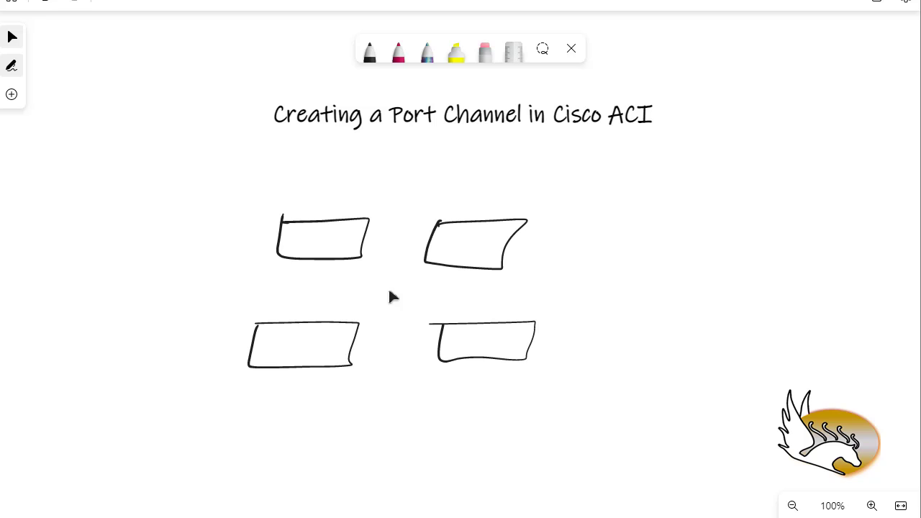
Connect each lower switch box to both upper switch boxes with lines.
{"action": "left_click_drag", "start_coordinate": [292, 326], "coordinate": [318, 261]}
{"action": "left_click_drag", "start_coordinate": [318, 322], "coordinate": [449, 266]}
{"action": "left_click_drag", "start_coordinate": [466, 326], "coordinate": [356, 255]}
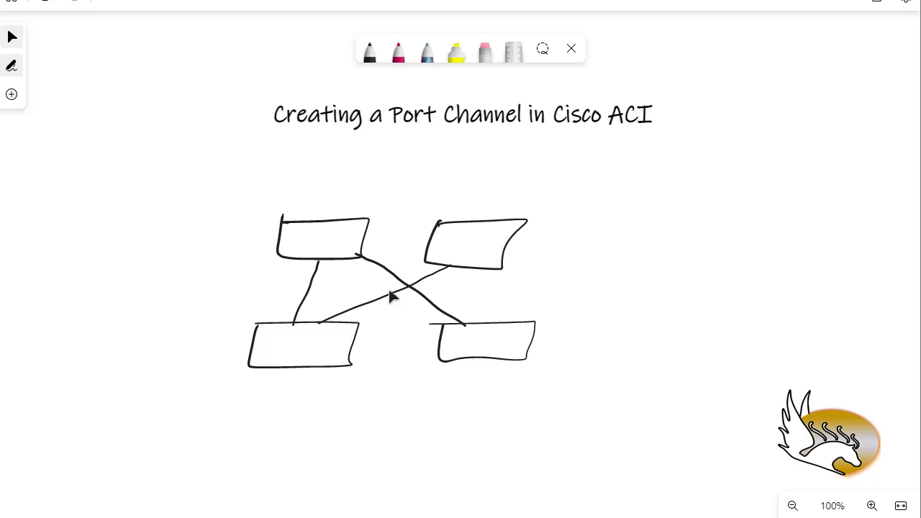
{"action": "left_click_drag", "start_coordinate": [479, 265], "coordinate": [481, 326]}
Label the upper boxes S1 and S2 and the lower boxes L1 and L2.
{"action": "left_click_drag", "start_coordinate": [325, 230], "coordinate": [306, 249]}
{"action": "left_click_drag", "start_coordinate": [332, 232], "coordinate": [331, 254]}
{"action": "mouse_move", "coordinate": [467, 234]}
{"action": "left_mouse_down"}
{"action": "mouse_move", "coordinate": [443, 256]}
{"action": "mouse_move", "coordinate": [493, 256]}
{"action": "left_mouse_up"}
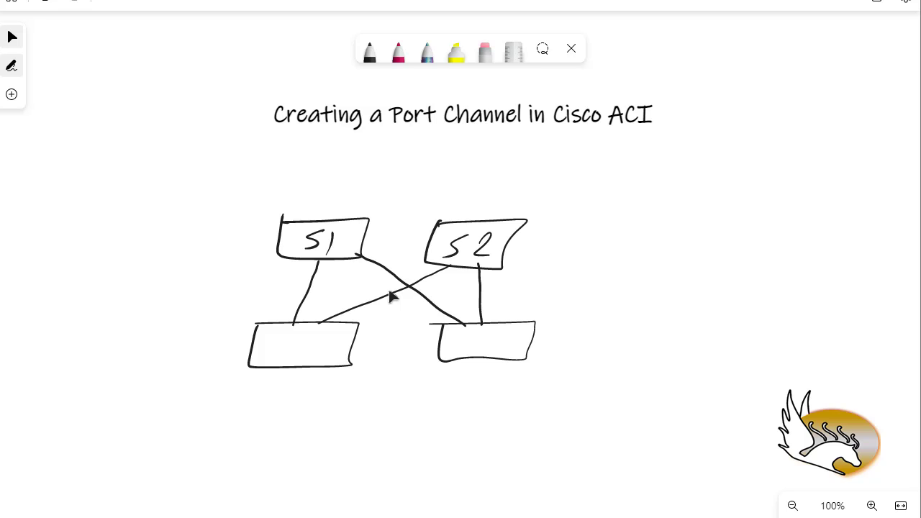
{"action": "mouse_move", "coordinate": [278, 337]}
{"action": "left_mouse_down"}
{"action": "mouse_move", "coordinate": [280, 357]}
{"action": "mouse_move", "coordinate": [292, 358]}
{"action": "left_mouse_up"}
{"action": "mouse_move", "coordinate": [460, 325]}
{"action": "left_mouse_down"}
{"action": "mouse_move", "coordinate": [472, 350]}
{"action": "mouse_move", "coordinate": [500, 351]}
{"action": "left_mouse_up"}
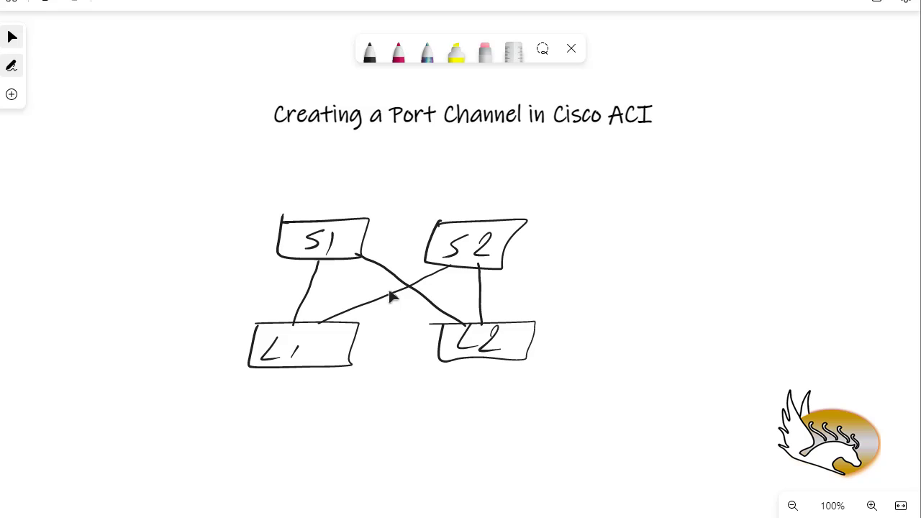
Draw a server box below L1 joined by two links and write "windows server => NIC teaming" beside it.
{"action": "mouse_move", "coordinate": [309, 367]}
{"action": "left_mouse_down"}
{"action": "mouse_move", "coordinate": [299, 386]}
{"action": "mouse_move", "coordinate": [235, 429]}
{"action": "left_mouse_up"}
{"action": "mouse_move", "coordinate": [322, 367]}
{"action": "left_mouse_down"}
{"action": "mouse_move", "coordinate": [268, 428]}
{"action": "mouse_move", "coordinate": [209, 449]}
{"action": "mouse_move", "coordinate": [288, 440]}
{"action": "mouse_move", "coordinate": [254, 464]}
{"action": "mouse_move", "coordinate": [170, 472]}
{"action": "mouse_move", "coordinate": [168, 453]}
{"action": "left_mouse_up"}
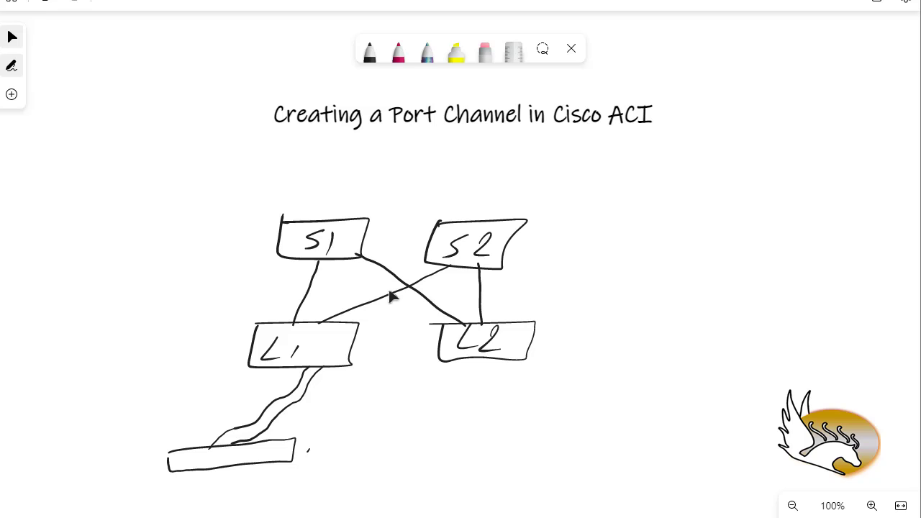
{"action": "mouse_move", "coordinate": [306, 449]}
{"action": "left_mouse_down"}
{"action": "mouse_move", "coordinate": [334, 448]}
{"action": "mouse_move", "coordinate": [354, 460]}
{"action": "mouse_move", "coordinate": [377, 428]}
{"action": "mouse_move", "coordinate": [399, 465]}
{"action": "mouse_move", "coordinate": [409, 449]}
{"action": "left_mouse_up"}
{"action": "left_click_drag", "start_coordinate": [424, 448], "coordinate": [418, 468]}
{"action": "mouse_move", "coordinate": [464, 445]}
{"action": "left_mouse_down"}
{"action": "mouse_move", "coordinate": [451, 468]}
{"action": "mouse_move", "coordinate": [554, 463]}
{"action": "left_mouse_up"}
{"action": "mouse_move", "coordinate": [546, 468]}
{"action": "left_mouse_down"}
{"action": "mouse_move", "coordinate": [602, 467]}
{"action": "mouse_move", "coordinate": [616, 455]}
{"action": "left_mouse_up"}
{"action": "mouse_move", "coordinate": [628, 454]}
{"action": "left_mouse_down"}
{"action": "mouse_move", "coordinate": [623, 472]}
{"action": "mouse_move", "coordinate": [659, 473]}
{"action": "left_mouse_up"}
{"action": "left_click_drag", "start_coordinate": [702, 454], "coordinate": [700, 471]}
{"action": "mouse_move", "coordinate": [685, 471]}
{"action": "left_mouse_down"}
{"action": "mouse_move", "coordinate": [795, 459]}
{"action": "mouse_move", "coordinate": [776, 493]}
{"action": "mouse_move", "coordinate": [820, 463]}
{"action": "left_mouse_up"}
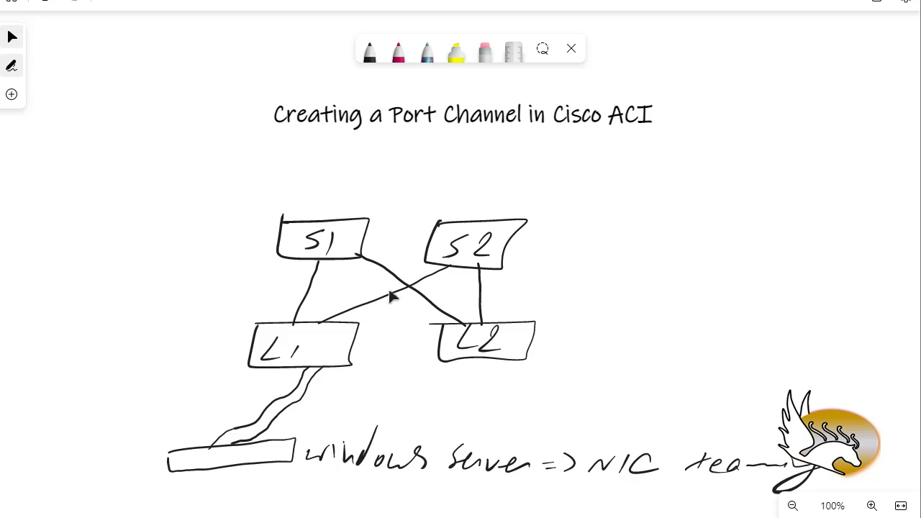
Circle the two server links and label them LACP, and mark L1's server-facing ports with a red arrow and "E1/21-22".
{"action": "mouse_move", "coordinate": [288, 432]}
{"action": "left_mouse_down"}
{"action": "mouse_move", "coordinate": [226, 432]}
{"action": "mouse_move", "coordinate": [293, 429]}
{"action": "left_mouse_up"}
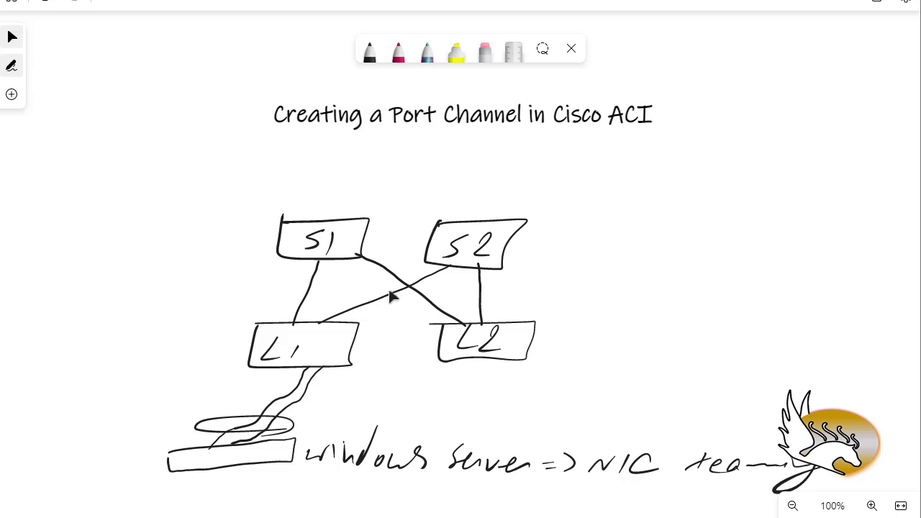
{"action": "mouse_move", "coordinate": [104, 419]}
{"action": "left_mouse_down"}
{"action": "mouse_move", "coordinate": [144, 425]}
{"action": "mouse_move", "coordinate": [141, 437]}
{"action": "mouse_move", "coordinate": [165, 422]}
{"action": "left_mouse_up"}
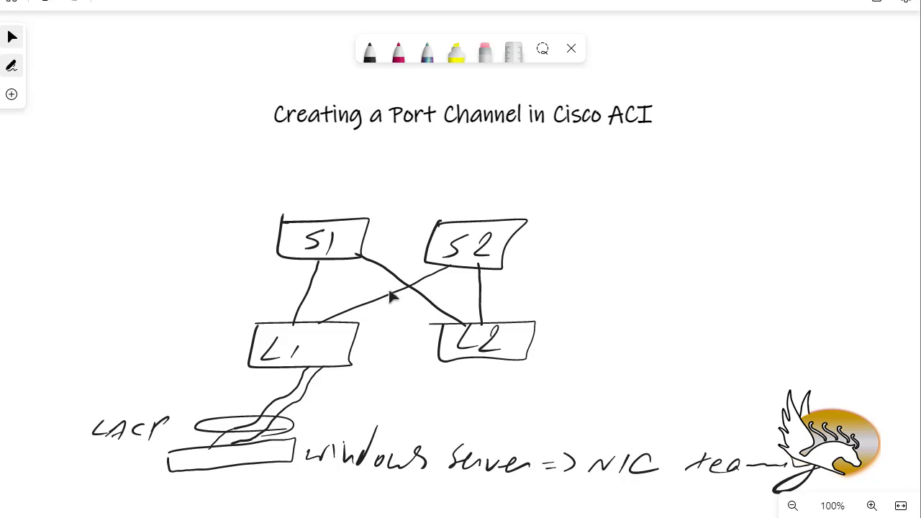
{"action": "left_click", "coordinate": [398, 50]}
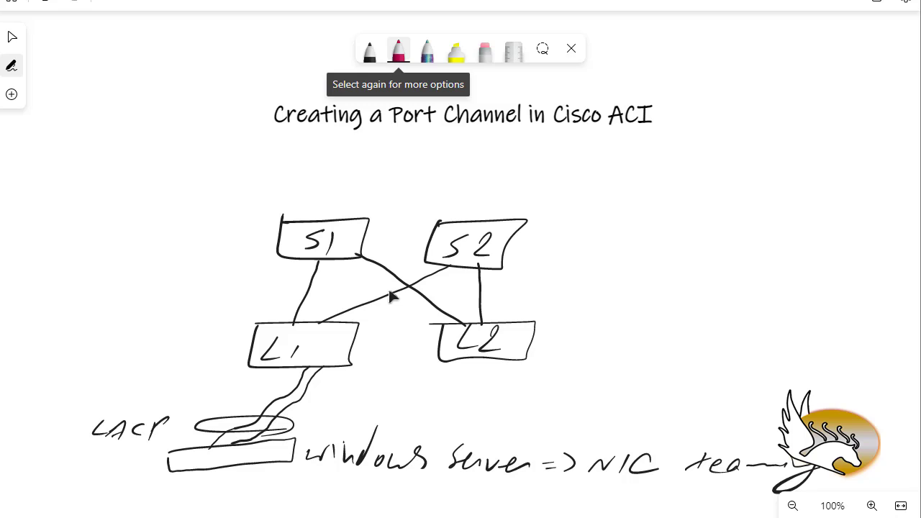
{"action": "mouse_move", "coordinate": [364, 379]}
{"action": "left_mouse_down"}
{"action": "mouse_move", "coordinate": [326, 368]}
{"action": "mouse_move", "coordinate": [393, 385]}
{"action": "mouse_move", "coordinate": [388, 404]}
{"action": "mouse_move", "coordinate": [468, 395]}
{"action": "left_mouse_up"}
{"action": "left_click_drag", "start_coordinate": [476, 382], "coordinate": [488, 395]}
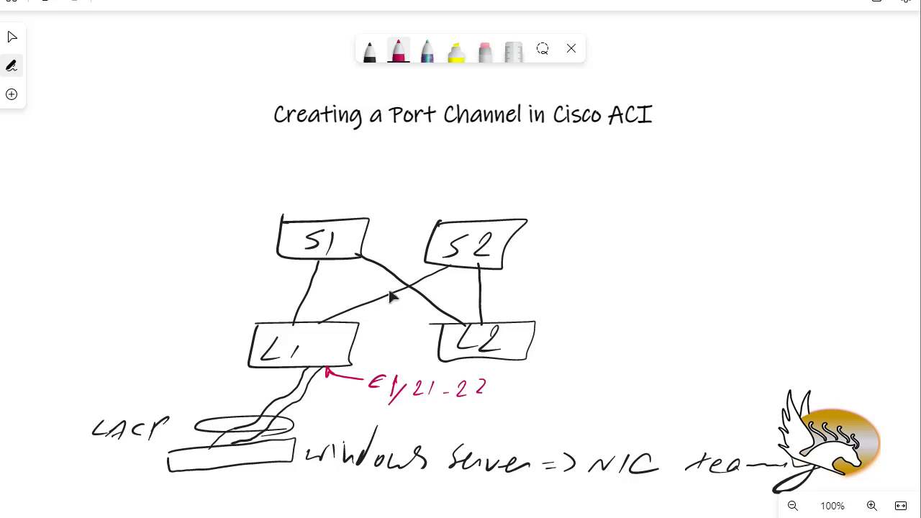
Write the red heading "Policy" beside the topology and draw a tall brace after it.
{"action": "mouse_move", "coordinate": [595, 170]}
{"action": "left_mouse_down"}
{"action": "mouse_move", "coordinate": [584, 204]}
{"action": "mouse_move", "coordinate": [621, 180]}
{"action": "mouse_move", "coordinate": [636, 196]}
{"action": "left_mouse_up"}
{"action": "mouse_move", "coordinate": [652, 157]}
{"action": "left_mouse_down"}
{"action": "mouse_move", "coordinate": [646, 193]}
{"action": "mouse_move", "coordinate": [668, 185]}
{"action": "left_mouse_up"}
{"action": "mouse_move", "coordinate": [674, 175]}
{"action": "left_mouse_down"}
{"action": "mouse_move", "coordinate": [681, 197]}
{"action": "mouse_move", "coordinate": [656, 221]}
{"action": "left_mouse_up"}
{"action": "mouse_move", "coordinate": [648, 186]}
{"action": "left_mouse_down"}
{"action": "mouse_move", "coordinate": [645, 198]}
{"action": "mouse_move", "coordinate": [667, 195]}
{"action": "left_mouse_up"}
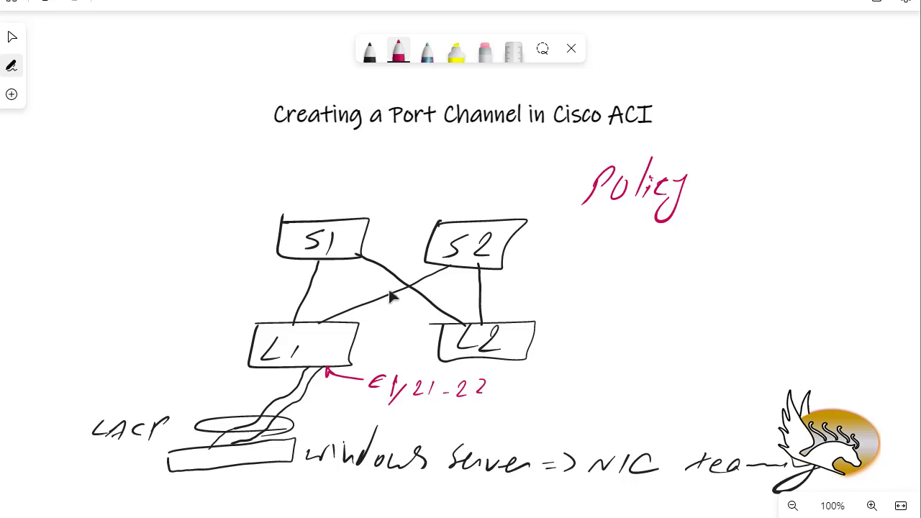
{"action": "left_click_drag", "start_coordinate": [706, 137], "coordinate": [689, 415]}
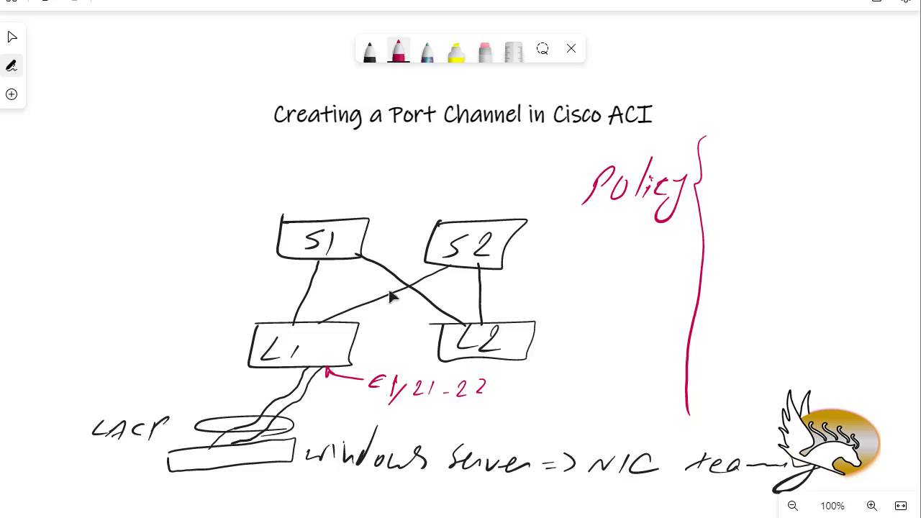
Write "interface policy" as the first item beside the Policy brace.
{"action": "left_click_drag", "start_coordinate": [716, 135], "coordinate": [737, 150]}
{"action": "left_click_drag", "start_coordinate": [753, 138], "coordinate": [782, 143]}
{"action": "left_click_drag", "start_coordinate": [802, 105], "coordinate": [778, 170]}
{"action": "left_click_drag", "start_coordinate": [804, 140], "coordinate": [847, 136]}
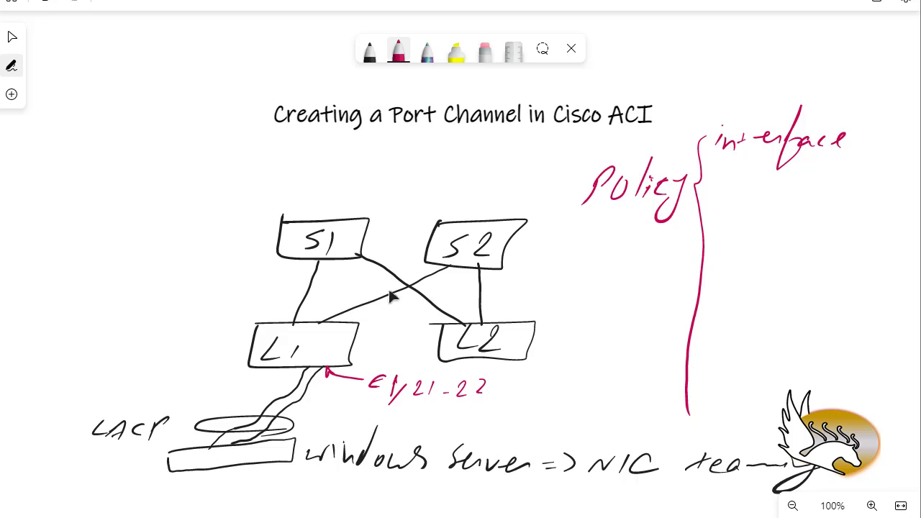
{"action": "scroll", "coordinate": [521, 319], "scroll_direction": "right", "scroll_amount": 3}
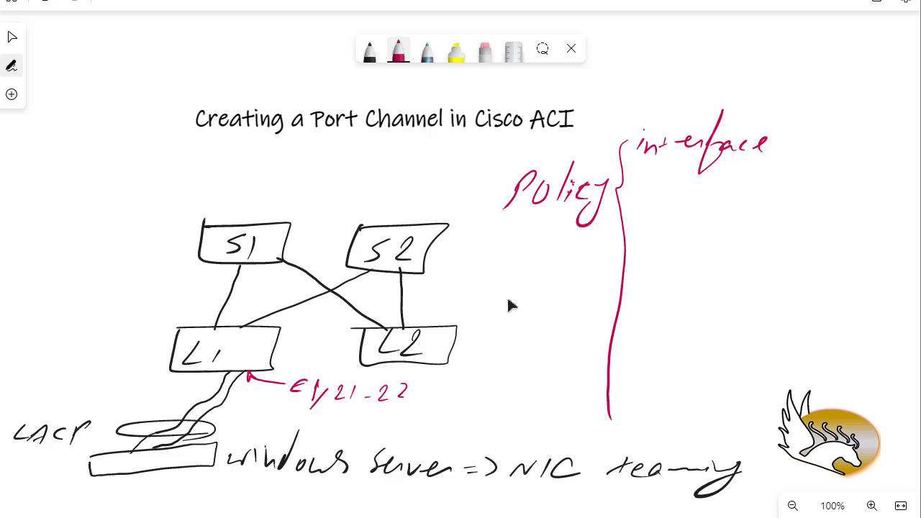
{"action": "left_click_drag", "start_coordinate": [799, 140], "coordinate": [781, 164]}
{"action": "left_click_drag", "start_coordinate": [795, 147], "coordinate": [821, 152]}
{"action": "mouse_move", "coordinate": [846, 121]}
{"action": "left_mouse_down"}
{"action": "mouse_move", "coordinate": [838, 151]}
{"action": "mouse_move", "coordinate": [857, 154]}
{"action": "mouse_move", "coordinate": [851, 177]}
{"action": "left_mouse_up"}
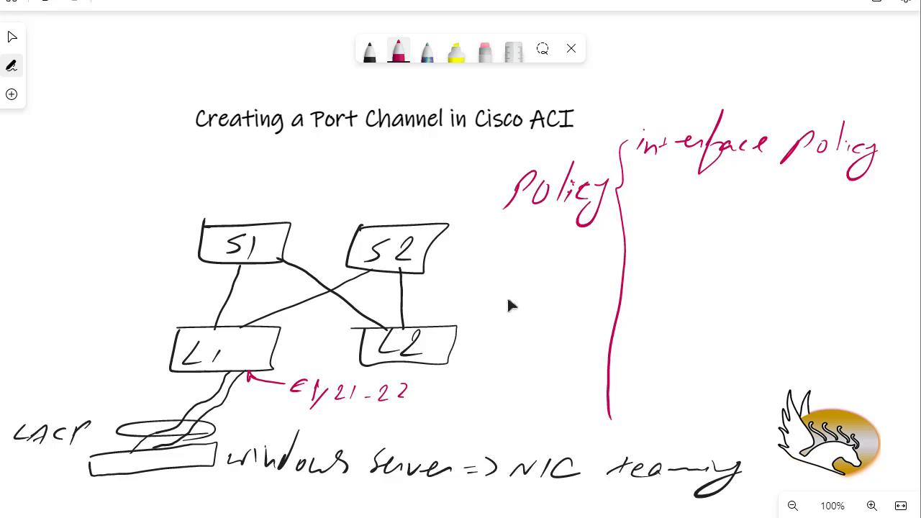
{"action": "left_click_drag", "start_coordinate": [661, 139], "coordinate": [660, 156]}
Write "IPG" beneath interface policy and draw a horizontal separator under it.
{"action": "mouse_move", "coordinate": [639, 192]}
{"action": "left_mouse_down"}
{"action": "mouse_move", "coordinate": [628, 211]}
{"action": "mouse_move", "coordinate": [693, 196]}
{"action": "mouse_move", "coordinate": [709, 213]}
{"action": "left_mouse_up"}
{"action": "left_click_drag", "start_coordinate": [699, 209], "coordinate": [712, 207]}
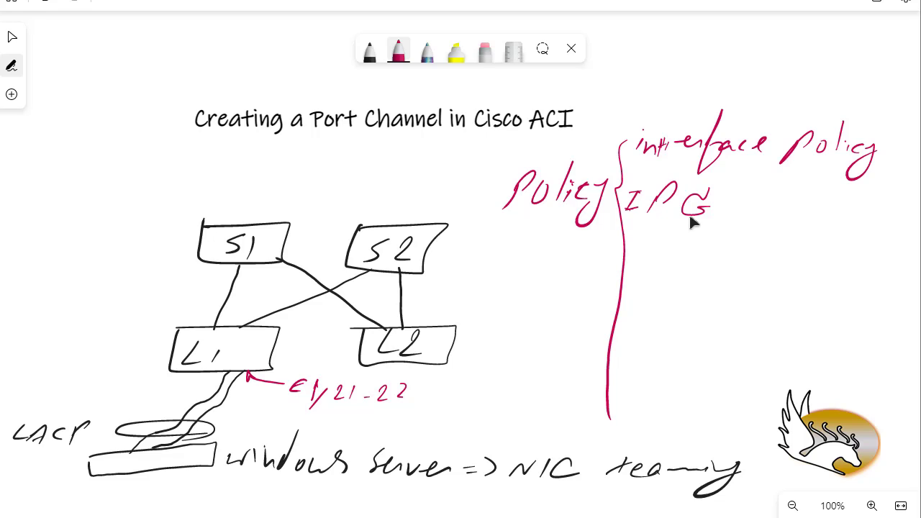
{"action": "left_click_drag", "start_coordinate": [622, 229], "coordinate": [851, 223]}
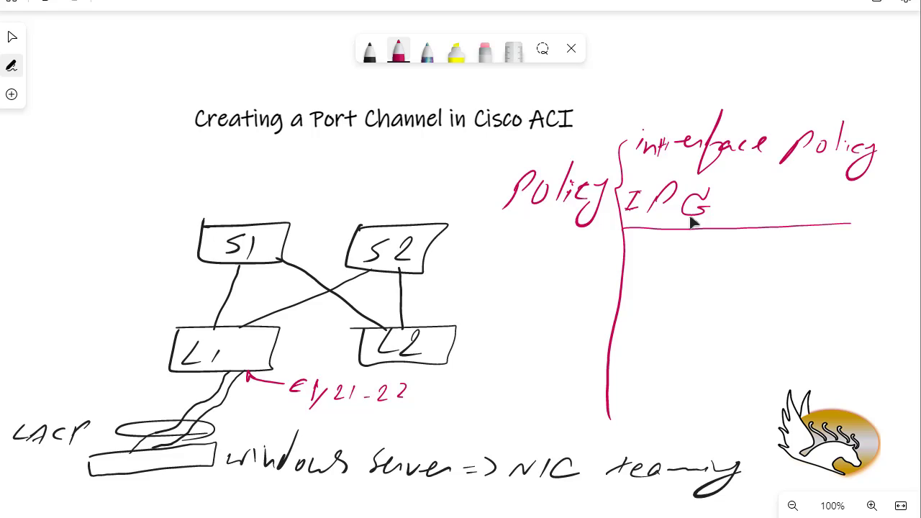
Draw an arrow from the E1/21-22 label to the policy list and write "interface" below the separator.
{"action": "mouse_move", "coordinate": [414, 393]}
{"action": "left_mouse_down"}
{"action": "mouse_move", "coordinate": [559, 275]}
{"action": "mouse_move", "coordinate": [623, 249]}
{"action": "mouse_move", "coordinate": [615, 256]}
{"action": "left_mouse_up"}
{"action": "mouse_move", "coordinate": [641, 252]}
{"action": "left_mouse_down"}
{"action": "mouse_move", "coordinate": [642, 264]}
{"action": "mouse_move", "coordinate": [677, 265]}
{"action": "left_mouse_up"}
{"action": "left_click_drag", "start_coordinate": [668, 256], "coordinate": [700, 259]}
{"action": "mouse_move", "coordinate": [694, 260]}
{"action": "left_mouse_down"}
{"action": "mouse_move", "coordinate": [710, 254]}
{"action": "mouse_move", "coordinate": [707, 287]}
{"action": "left_mouse_up"}
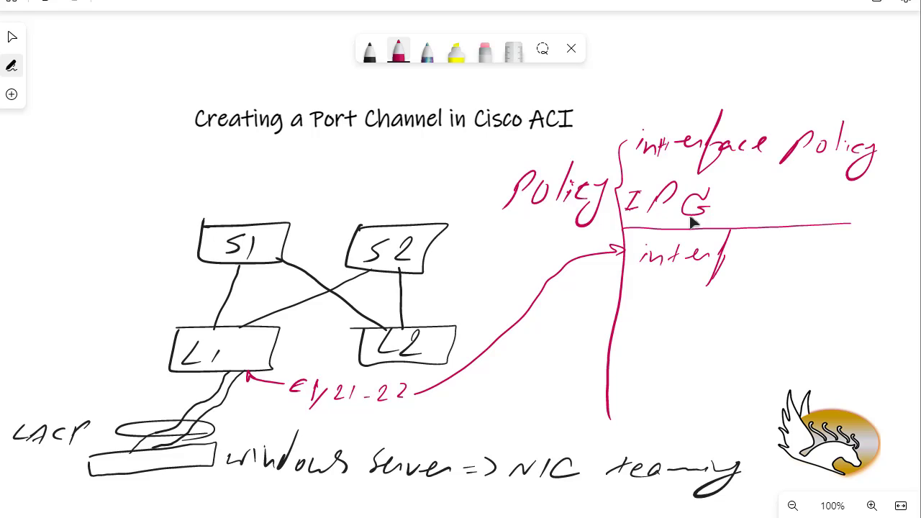
{"action": "left_click_drag", "start_coordinate": [729, 257], "coordinate": [758, 258]}
{"action": "mouse_move", "coordinate": [766, 256]}
{"action": "left_mouse_down"}
{"action": "mouse_move", "coordinate": [780, 246]}
{"action": "mouse_move", "coordinate": [811, 271]}
{"action": "mouse_move", "coordinate": [798, 286]}
{"action": "left_mouse_up"}
{"action": "mouse_move", "coordinate": [830, 256]}
{"action": "left_mouse_down"}
{"action": "mouse_move", "coordinate": [841, 245]}
{"action": "mouse_move", "coordinate": [877, 254]}
{"action": "left_mouse_up"}
{"action": "left_click_drag", "start_coordinate": [880, 249], "coordinate": [904, 232]}
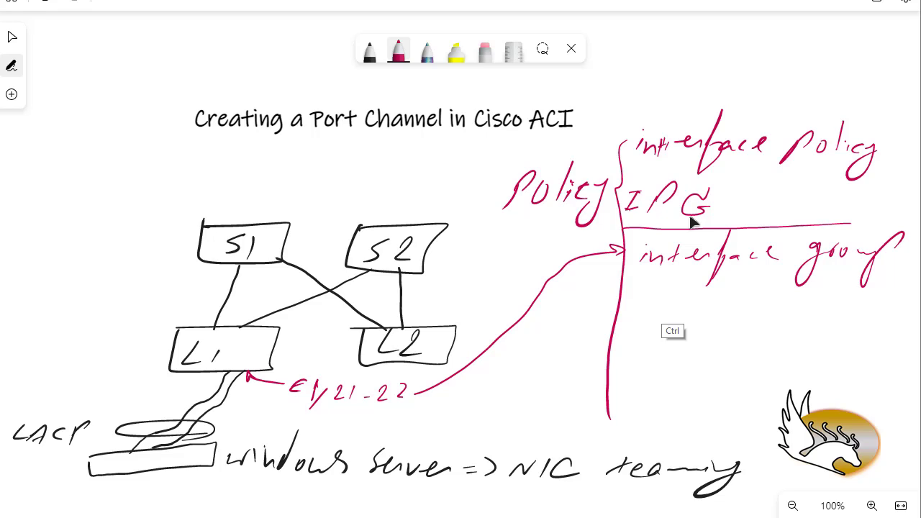
{"action": "key", "text": "ctrl+z"}
{"action": "key", "text": "ctrl+z"}
{"action": "key", "text": "ctrl+z"}
{"action": "key", "text": "ctrl+z"}
{"action": "key", "text": "ctrl+z"}
{"action": "key", "text": "ctrl+z"}
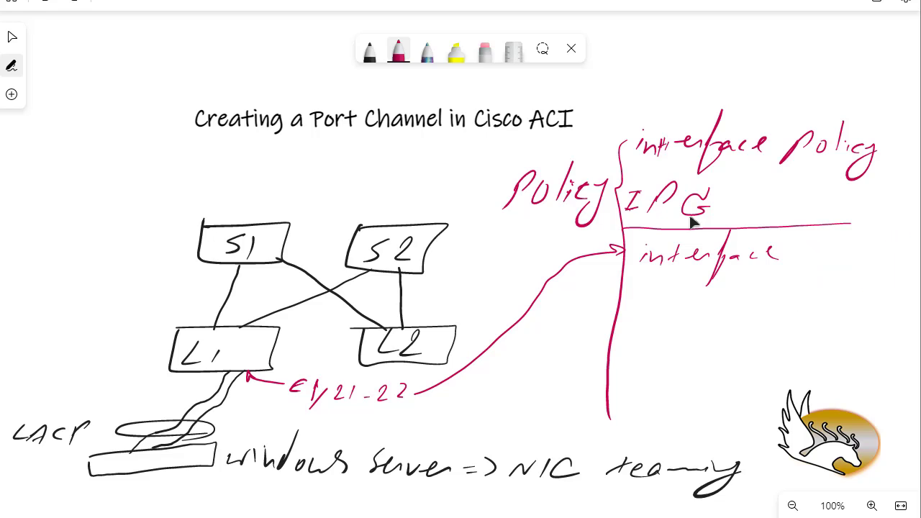
Complete the third policy item as "interface profile" and draw a separator line beneath it.
{"action": "left_click_drag", "start_coordinate": [792, 278], "coordinate": [831, 245]}
{"action": "key", "text": "ctrl+z"}
{"action": "left_click_drag", "start_coordinate": [842, 243], "coordinate": [851, 280]}
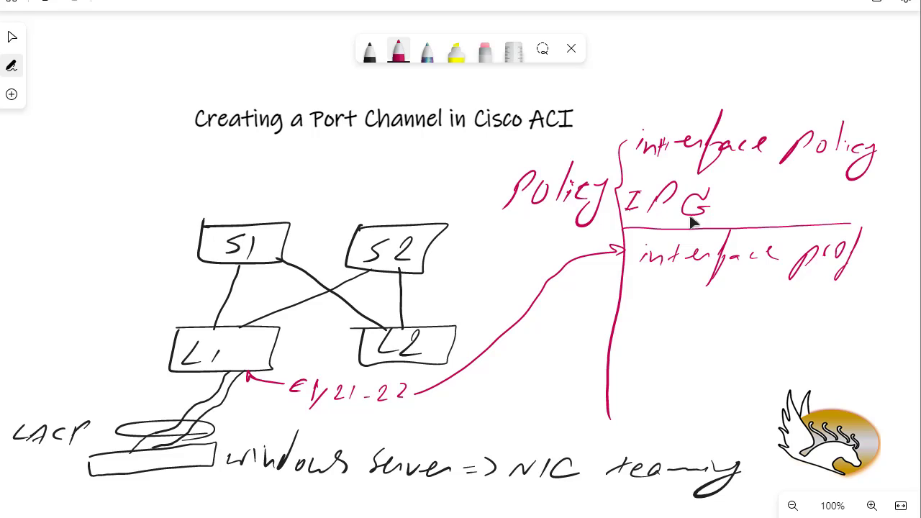
{"action": "left_click_drag", "start_coordinate": [868, 250], "coordinate": [869, 253]}
{"action": "mouse_move", "coordinate": [873, 260]}
{"action": "left_mouse_down"}
{"action": "mouse_move", "coordinate": [879, 226]}
{"action": "mouse_move", "coordinate": [893, 259]}
{"action": "left_mouse_up"}
{"action": "left_click_drag", "start_coordinate": [622, 293], "coordinate": [858, 292]}
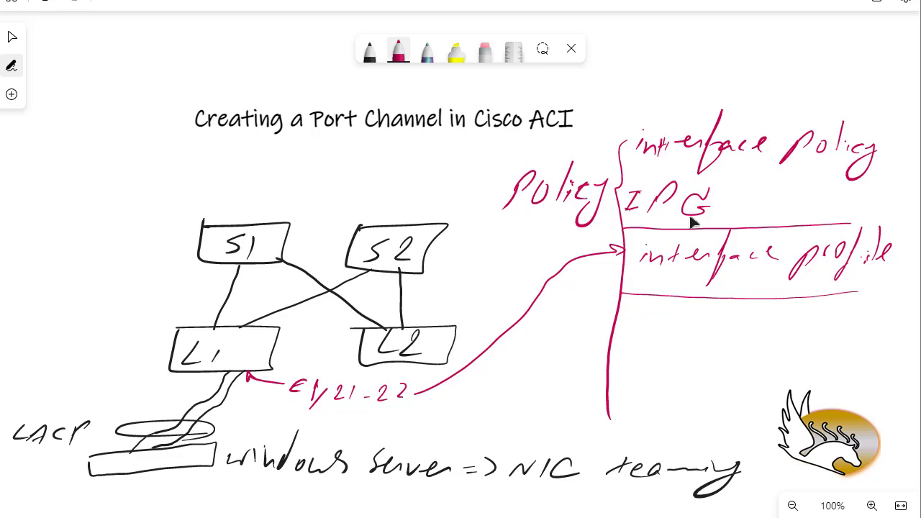
Write "switch profile" as the next policy item and draw an arrow to it from L1.
{"action": "mouse_move", "coordinate": [648, 311]}
{"action": "left_mouse_down"}
{"action": "mouse_move", "coordinate": [620, 329]}
{"action": "mouse_move", "coordinate": [700, 330]}
{"action": "left_mouse_up"}
{"action": "mouse_move", "coordinate": [715, 308]}
{"action": "left_mouse_down"}
{"action": "mouse_move", "coordinate": [741, 361]}
{"action": "mouse_move", "coordinate": [770, 339]}
{"action": "left_mouse_up"}
{"action": "mouse_move", "coordinate": [779, 338]}
{"action": "left_mouse_down"}
{"action": "mouse_move", "coordinate": [787, 329]}
{"action": "mouse_move", "coordinate": [804, 333]}
{"action": "left_mouse_up"}
{"action": "left_click_drag", "start_coordinate": [829, 298], "coordinate": [795, 365]}
{"action": "left_click_drag", "start_coordinate": [799, 332], "coordinate": [841, 338]}
{"action": "left_click_drag", "start_coordinate": [849, 310], "coordinate": [845, 339]}
{"action": "left_click_drag", "start_coordinate": [847, 330], "coordinate": [857, 333]}
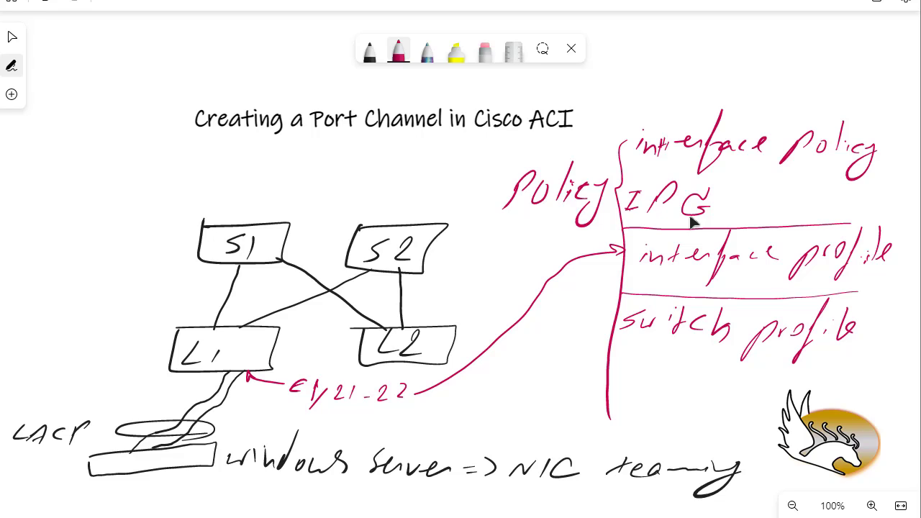
{"action": "mouse_move", "coordinate": [272, 350]}
{"action": "left_mouse_down"}
{"action": "mouse_move", "coordinate": [536, 363]}
{"action": "mouse_move", "coordinate": [597, 332]}
{"action": "mouse_move", "coordinate": [605, 346]}
{"action": "left_mouse_up"}
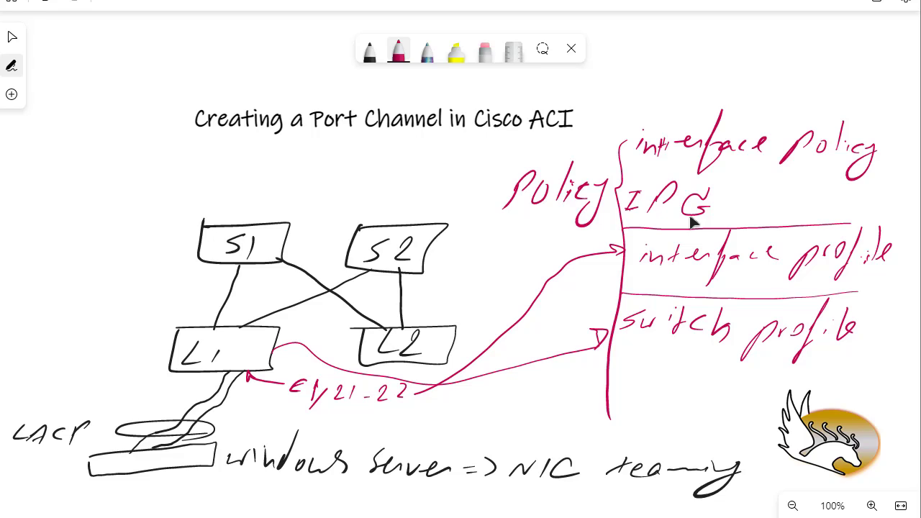
Draw a double separator under switch profile, add "VLAN pool" and "Domain" below it, and point an arrow at the link bundle.
{"action": "mouse_move", "coordinate": [608, 353]}
{"action": "left_mouse_down"}
{"action": "mouse_move", "coordinate": [891, 364]}
{"action": "mouse_move", "coordinate": [594, 368]}
{"action": "mouse_move", "coordinate": [636, 378]}
{"action": "mouse_move", "coordinate": [647, 397]}
{"action": "mouse_move", "coordinate": [662, 378]}
{"action": "mouse_move", "coordinate": [720, 378]}
{"action": "mouse_move", "coordinate": [768, 395]}
{"action": "mouse_move", "coordinate": [802, 376]}
{"action": "mouse_move", "coordinate": [803, 400]}
{"action": "left_mouse_up"}
{"action": "left_click_drag", "start_coordinate": [139, 382], "coordinate": [153, 416]}
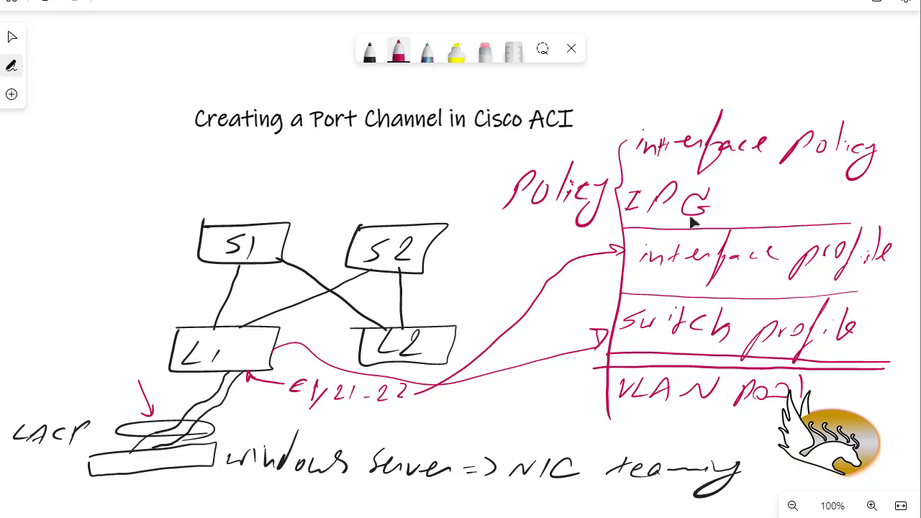
{"action": "mouse_move", "coordinate": [618, 413]}
{"action": "left_mouse_down"}
{"action": "mouse_move", "coordinate": [620, 428]}
{"action": "mouse_move", "coordinate": [639, 417]}
{"action": "mouse_move", "coordinate": [641, 426]}
{"action": "mouse_move", "coordinate": [724, 425]}
{"action": "left_mouse_up"}
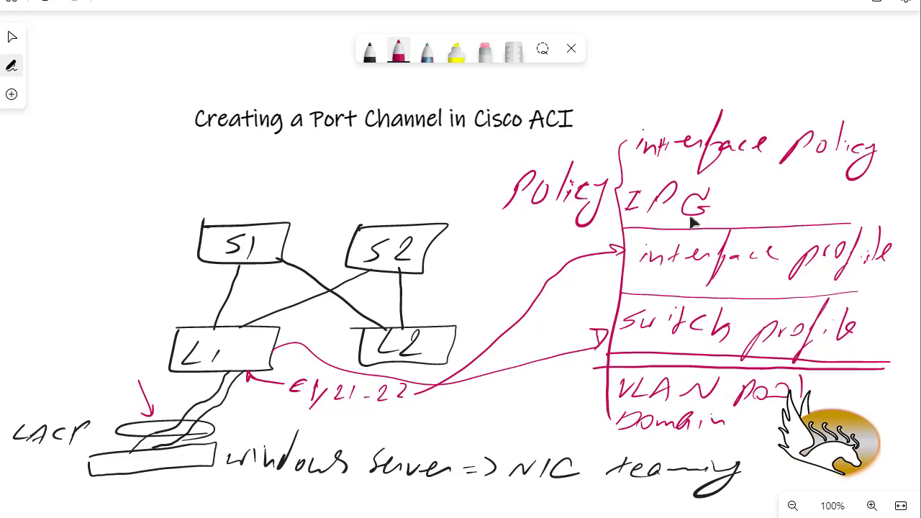
Circle the server with its link bundle, label it "win-server", and write "AAEP" beneath Domain.
{"action": "mouse_move", "coordinate": [225, 490]}
{"action": "left_mouse_down"}
{"action": "mouse_move", "coordinate": [115, 498]}
{"action": "mouse_move", "coordinate": [151, 397]}
{"action": "mouse_move", "coordinate": [191, 510]}
{"action": "left_mouse_up"}
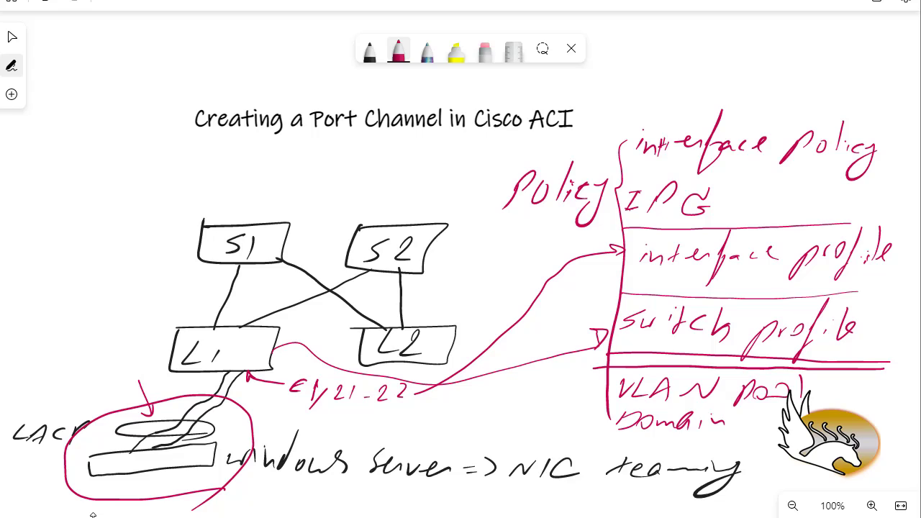
{"action": "mouse_move", "coordinate": [89, 484]}
{"action": "left_mouse_down"}
{"action": "mouse_move", "coordinate": [163, 496]}
{"action": "mouse_move", "coordinate": [228, 478]}
{"action": "left_mouse_up"}
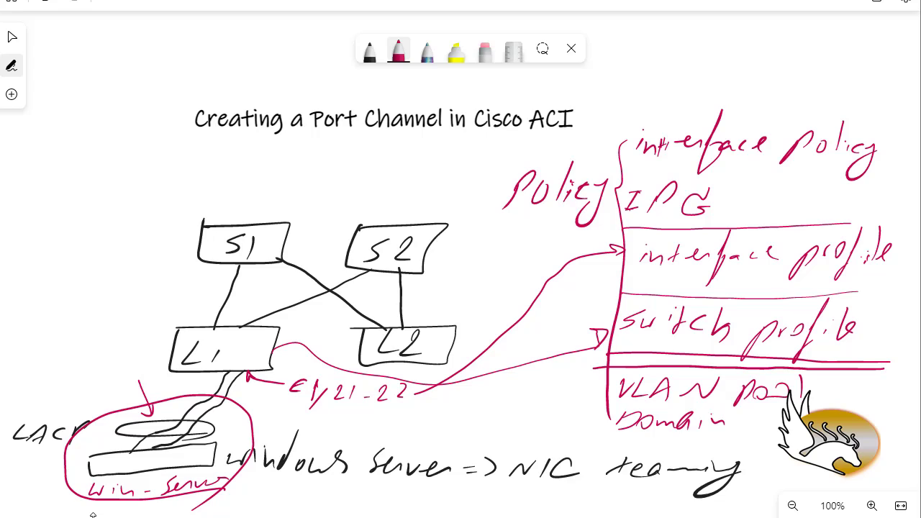
{"action": "mouse_move", "coordinate": [623, 454]}
{"action": "left_mouse_down"}
{"action": "mouse_move", "coordinate": [642, 453]}
{"action": "mouse_move", "coordinate": [656, 434]}
{"action": "mouse_move", "coordinate": [667, 456]}
{"action": "left_mouse_up"}
{"action": "mouse_move", "coordinate": [649, 448]}
{"action": "left_mouse_down"}
{"action": "mouse_move", "coordinate": [693, 457]}
{"action": "mouse_move", "coordinate": [693, 447]}
{"action": "left_mouse_up"}
{"action": "mouse_move", "coordinate": [698, 458]}
{"action": "left_mouse_down"}
{"action": "mouse_move", "coordinate": [708, 441]}
{"action": "mouse_move", "coordinate": [704, 447]}
{"action": "left_mouse_up"}
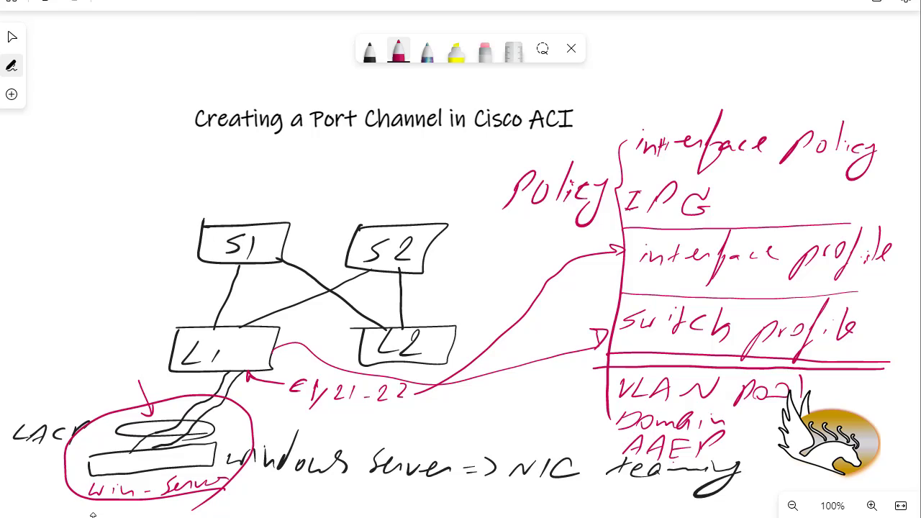
{"action": "mouse_move", "coordinate": [173, 400]}
{"action": "left_mouse_down"}
{"action": "mouse_move", "coordinate": [191, 387]}
{"action": "mouse_move", "coordinate": [213, 388]}
{"action": "left_mouse_up"}
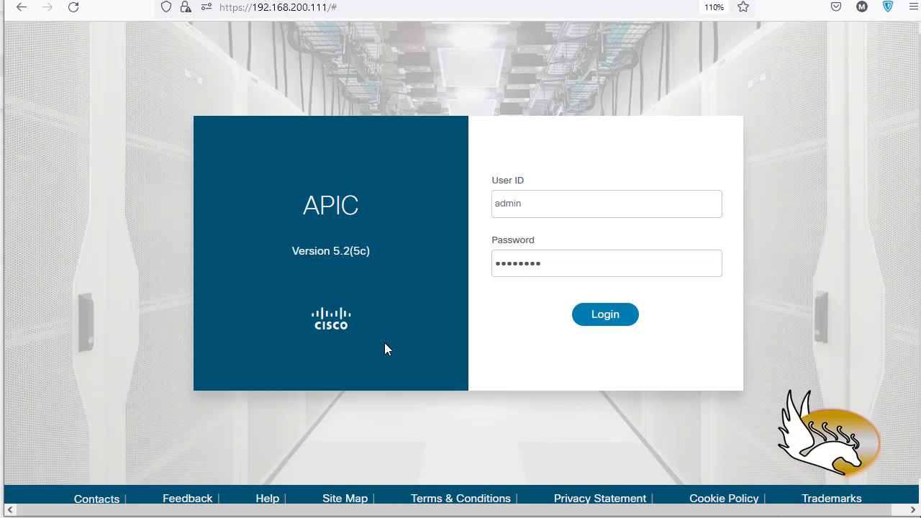
Log in to the Cisco APIC web interface with the prefilled admin credentials and dismiss the What's New window.
{"action": "left_click", "coordinate": [597, 319]}
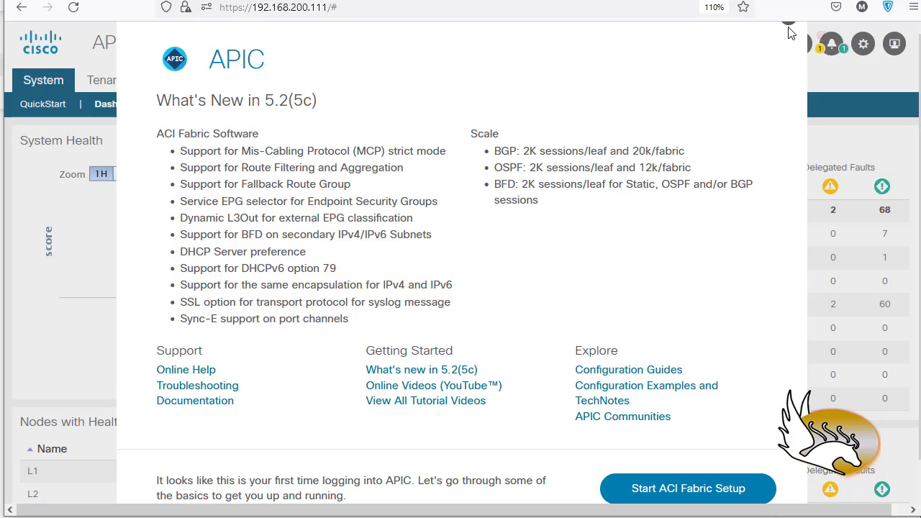
{"action": "left_click", "coordinate": [789, 18]}
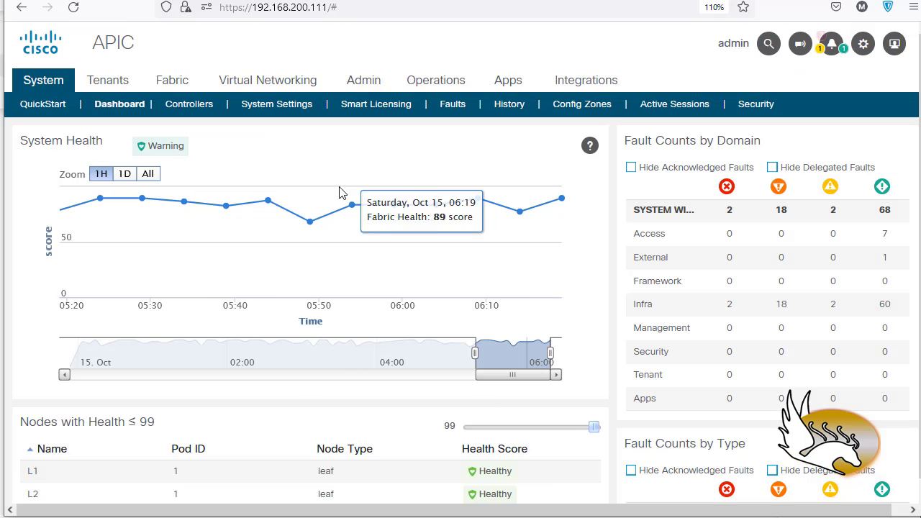
{"action": "left_click", "coordinate": [893, 47]}
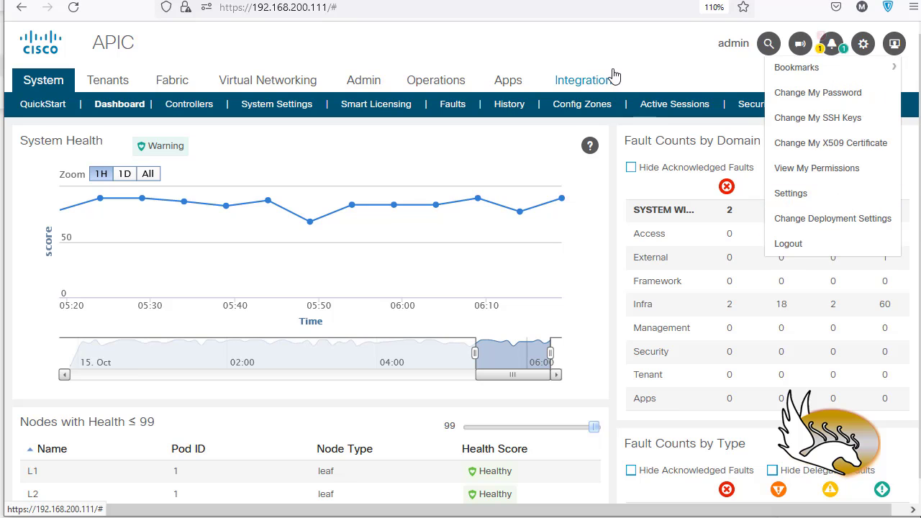
{"action": "left_click", "coordinate": [27, 319]}
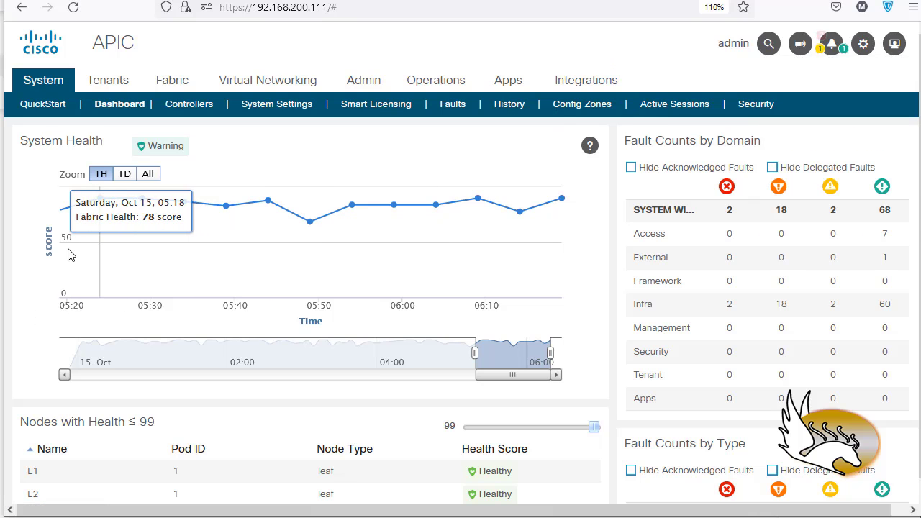
Open the fabric's Access Policies, check the policy list on the whiteboard, and return to APIC.
{"action": "left_click", "coordinate": [171, 87]}
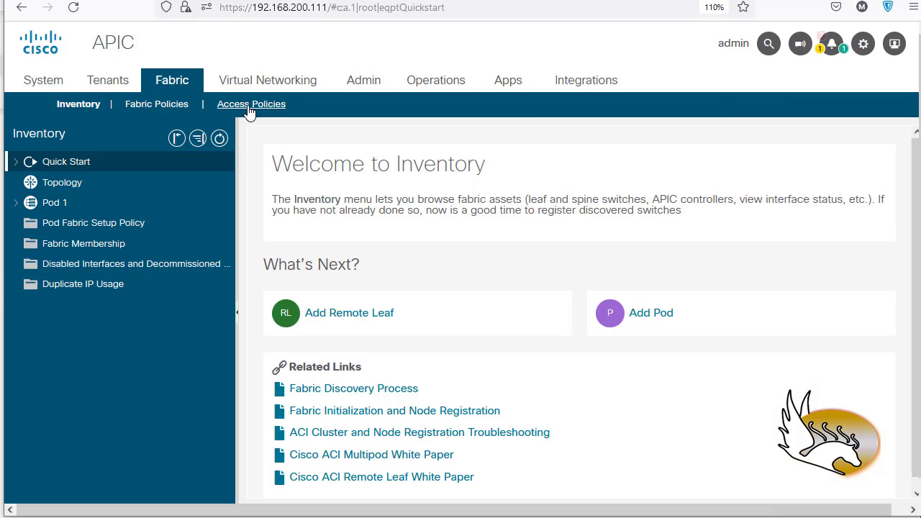
{"action": "left_click", "coordinate": [247, 110]}
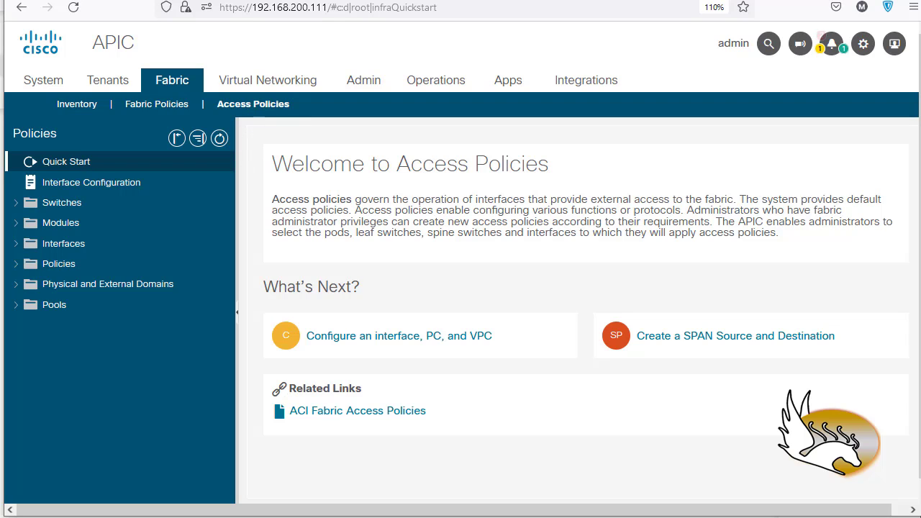
{"action": "key", "text": "alt+Tab"}
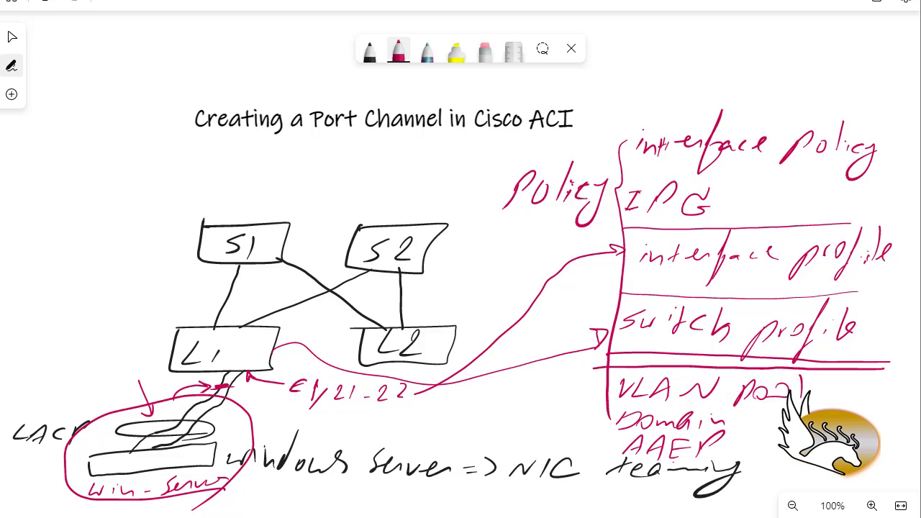
{"action": "key", "text": "alt+Tab"}
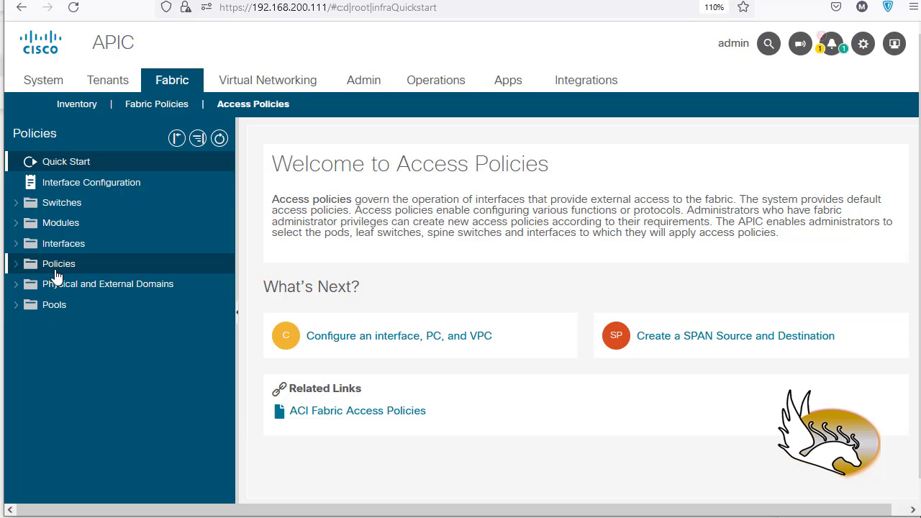
Show the existing Port Channel policies among the interface policies.
{"action": "left_click", "coordinate": [17, 266]}
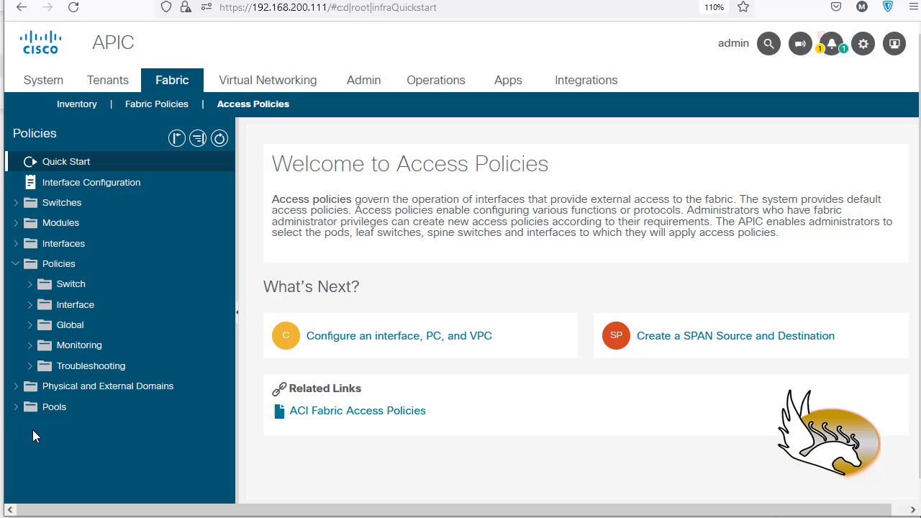
{"action": "left_click", "coordinate": [31, 306]}
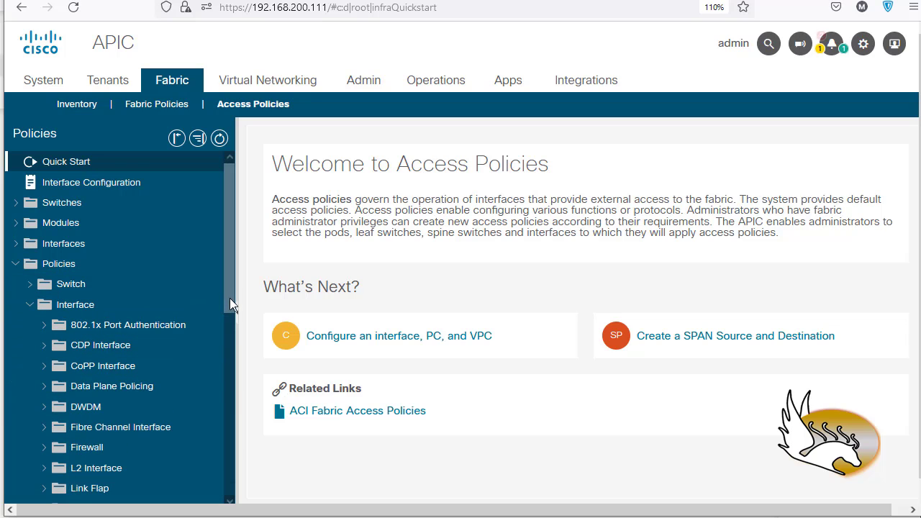
{"action": "left_click_drag", "start_coordinate": [229, 298], "coordinate": [229, 358]}
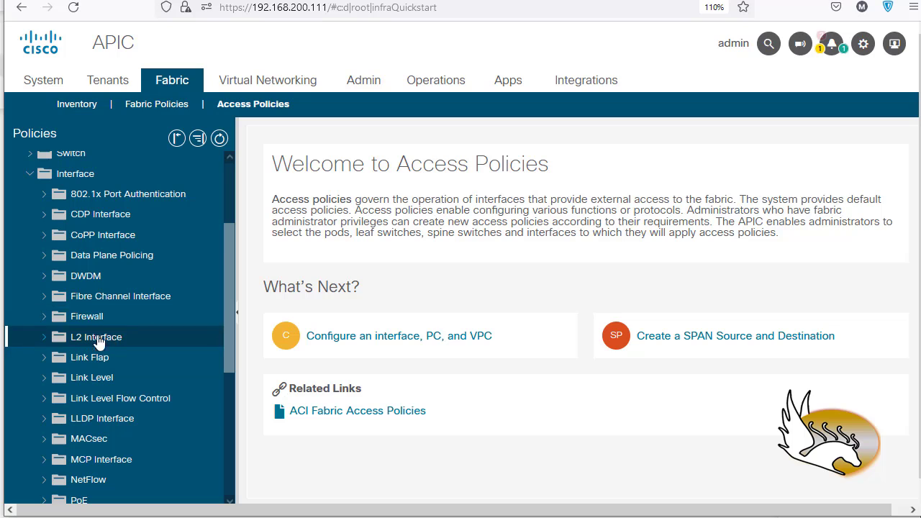
{"action": "scroll", "coordinate": [169, 364], "scroll_direction": "down", "scroll_amount": 2}
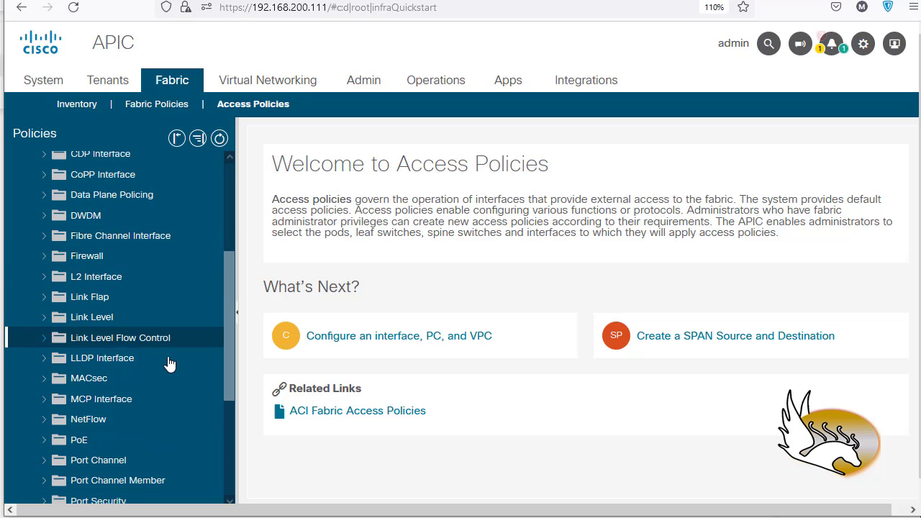
{"action": "scroll", "coordinate": [144, 352], "scroll_direction": "down", "scroll_amount": 2}
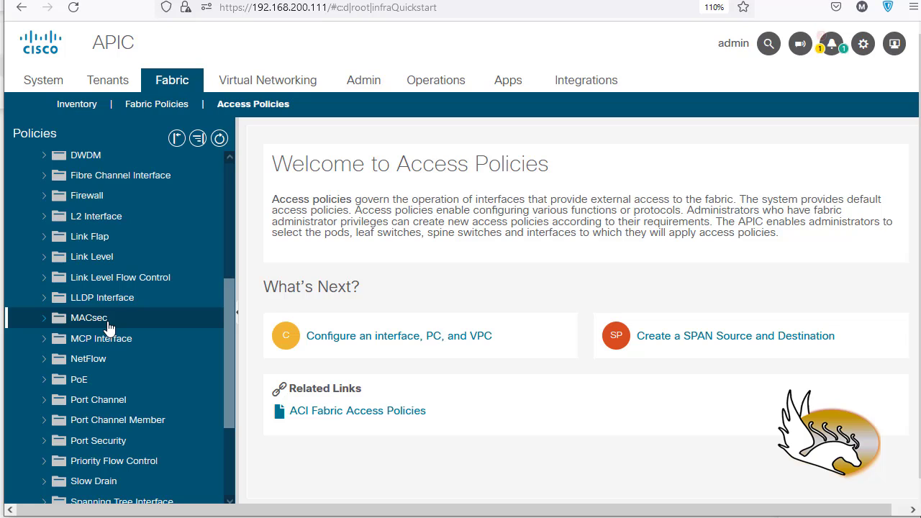
{"action": "scroll", "coordinate": [98, 324], "scroll_direction": "down", "scroll_amount": 2}
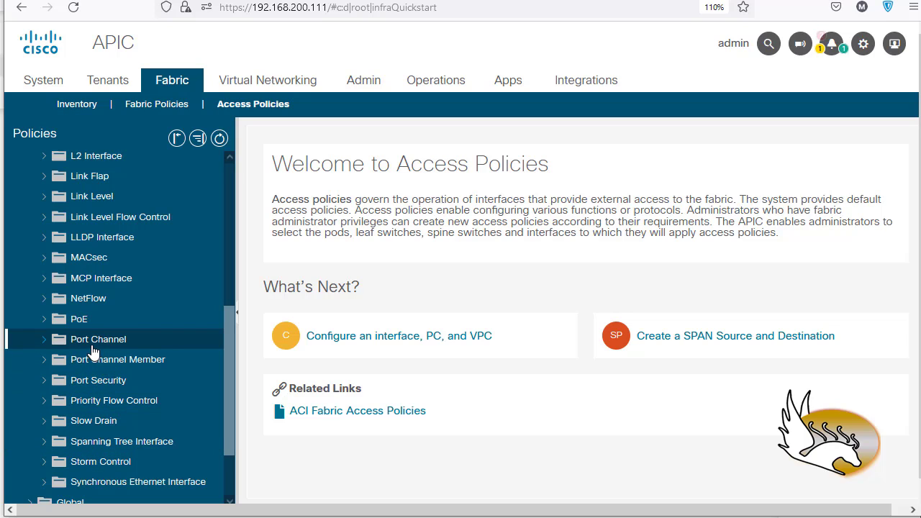
{"action": "left_click", "coordinate": [96, 350]}
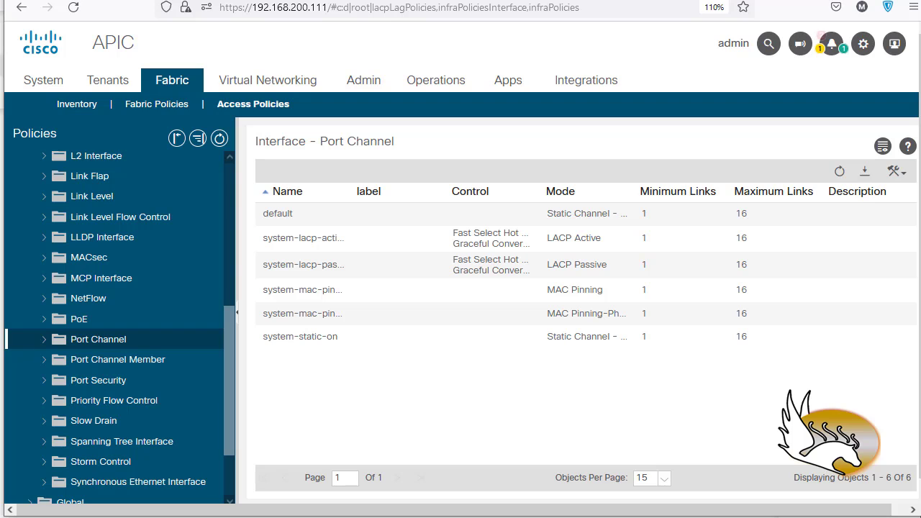
Consult the whiteboard plan, return to APIC, and start a new port channel policy named PC_WIN_SERVER.
{"action": "key", "text": "alt+Tab"}
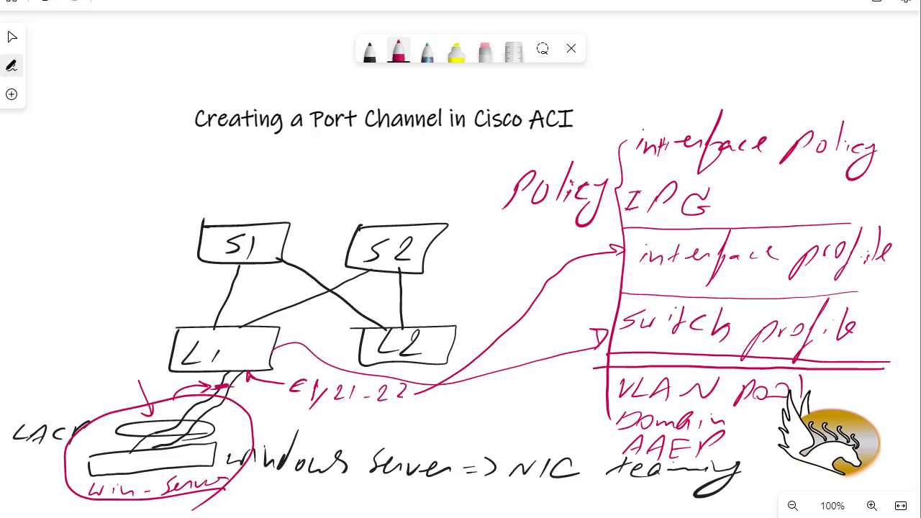
{"action": "key", "text": "alt+Tab"}
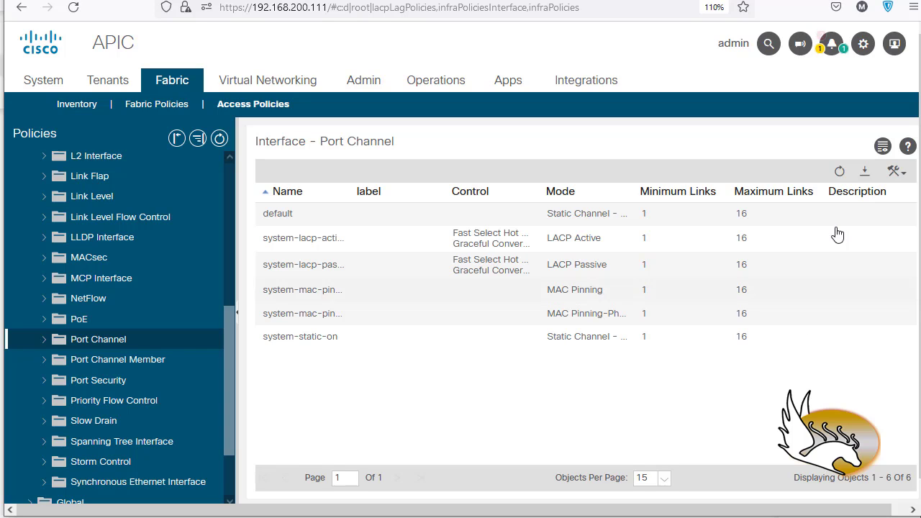
{"action": "left_click", "coordinate": [897, 173]}
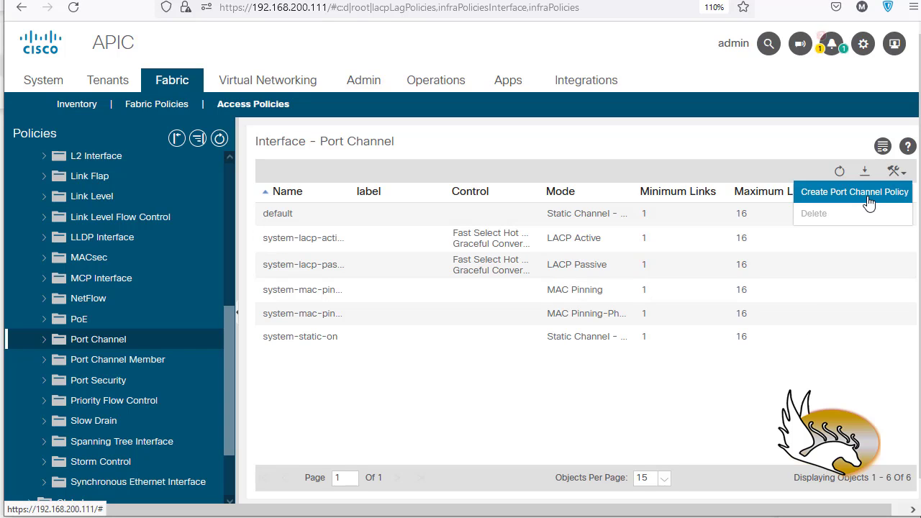
{"action": "left_click", "coordinate": [868, 199]}
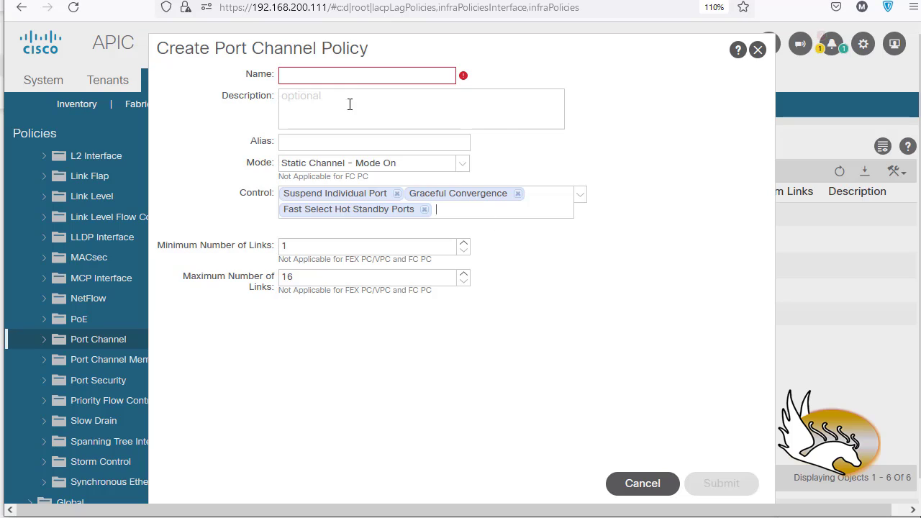
{"action": "left_click", "coordinate": [344, 77]}
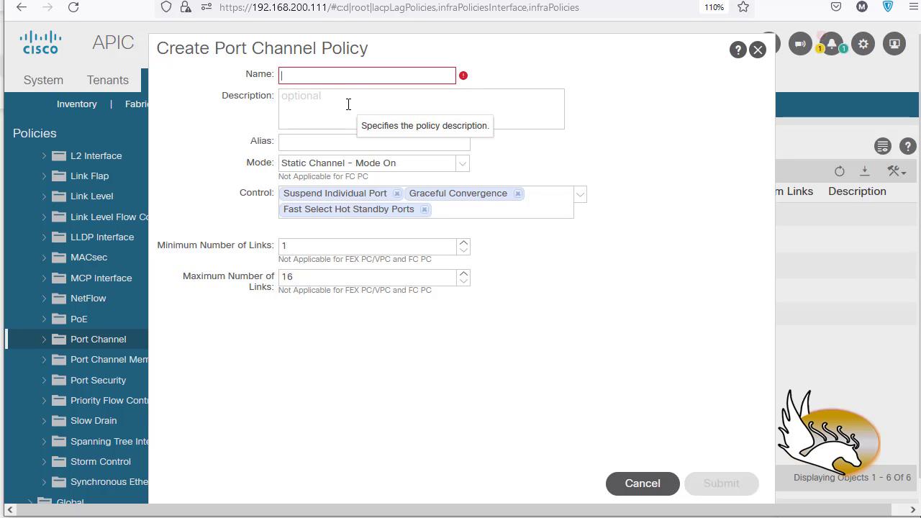
{"action": "type", "text": "WIN_SERVER"}
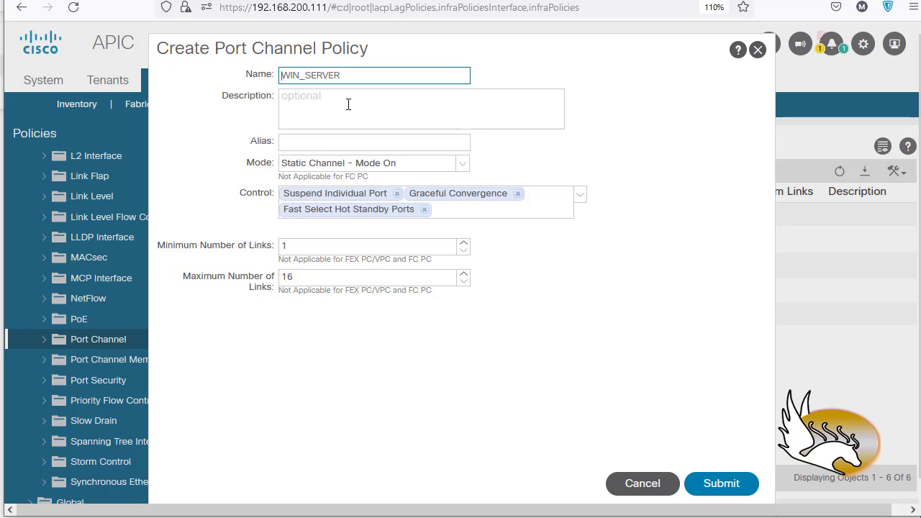
{"action": "type", "text": "PC_"}
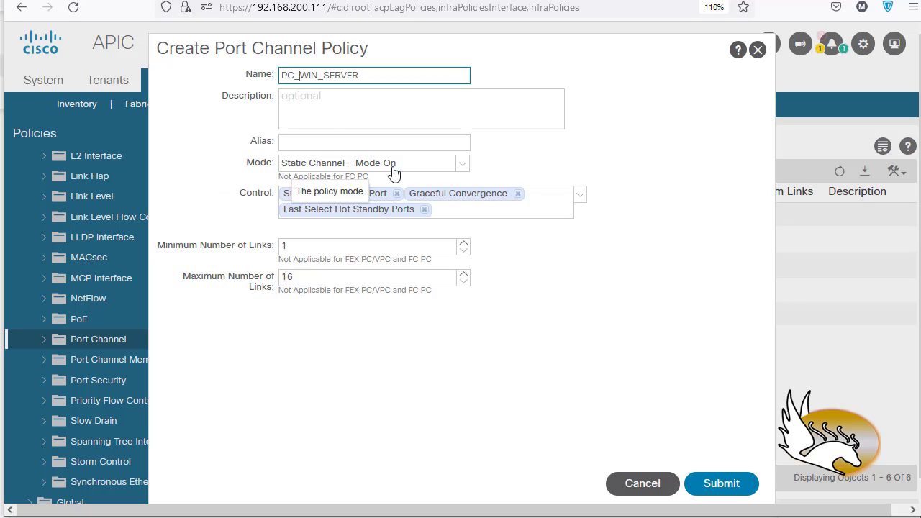
Set the port channel policy's mode to LACP Active and submit it.
{"action": "left_click", "coordinate": [462, 167]}
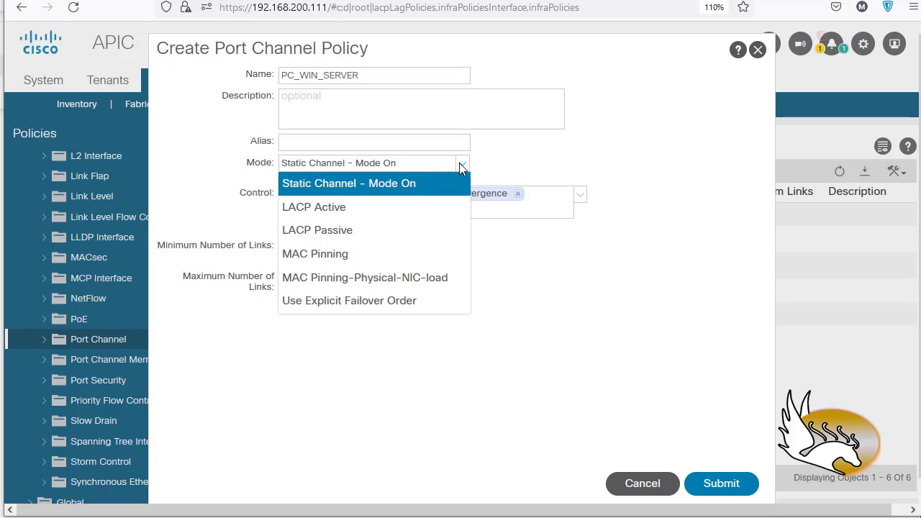
{"action": "left_click", "coordinate": [332, 209]}
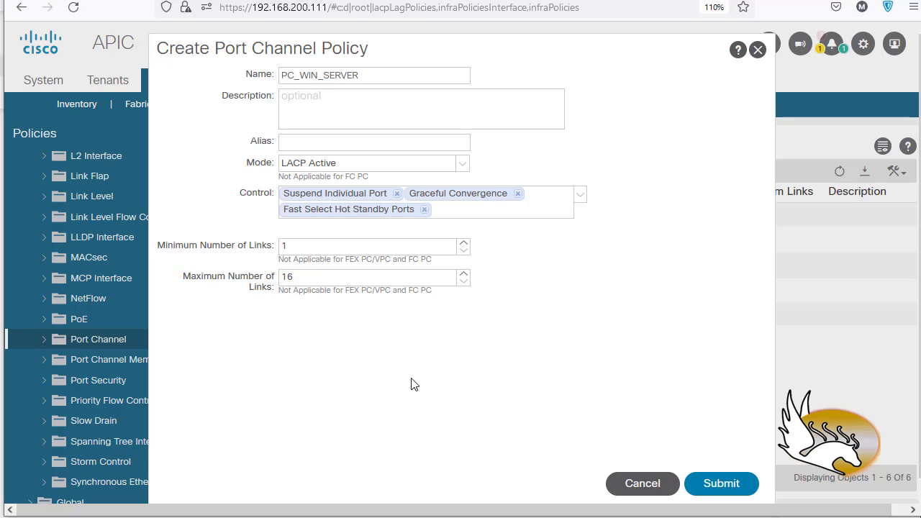
{"action": "left_click", "coordinate": [730, 483]}
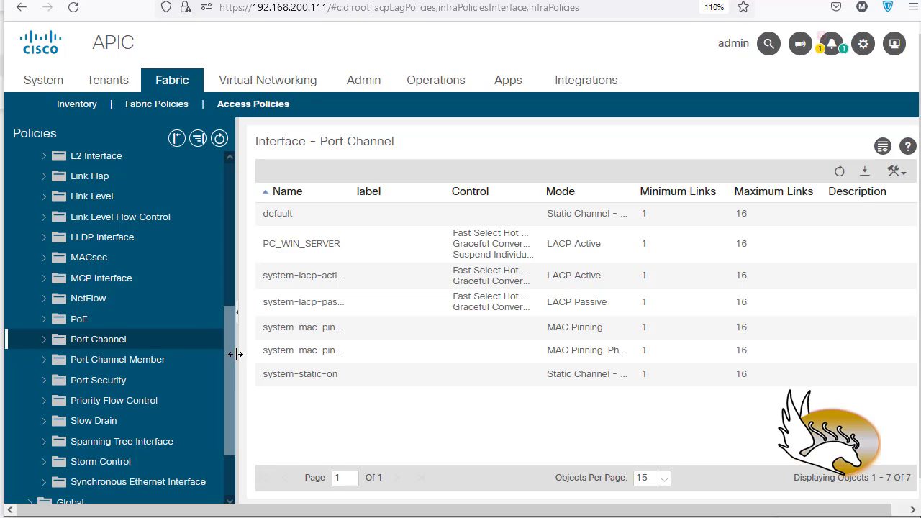
Review the existing CDP Interface and LLDP Interface policies and look through the remaining interface policy types.
{"action": "scroll", "coordinate": [221, 310], "scroll_direction": "up", "scroll_amount": 3}
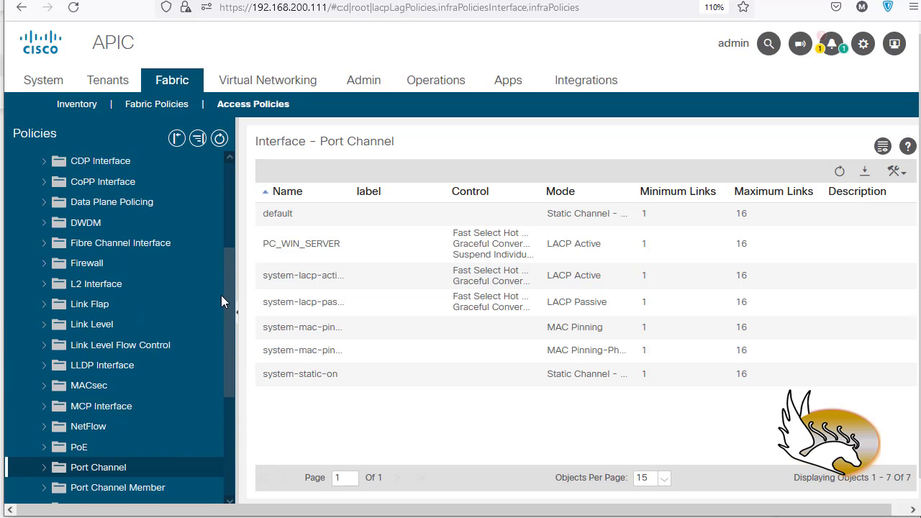
{"action": "scroll", "coordinate": [222, 301], "scroll_direction": "up", "scroll_amount": 2}
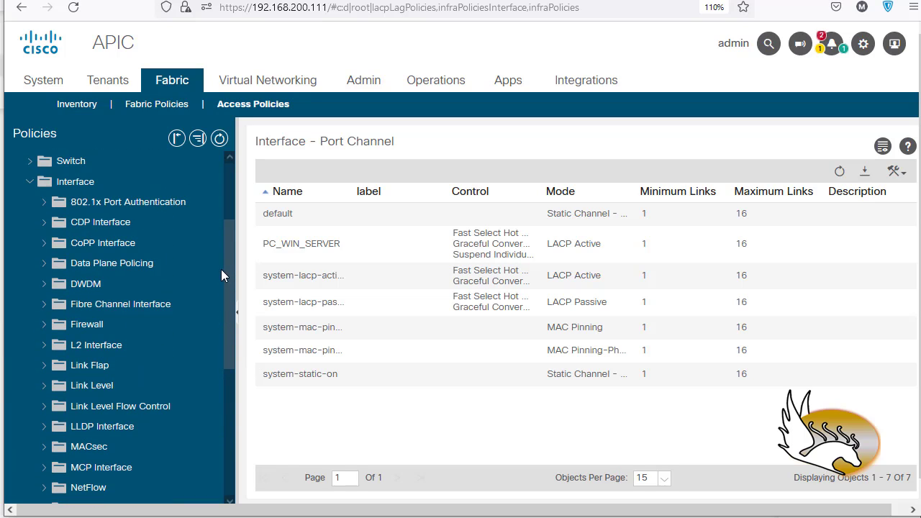
{"action": "left_click", "coordinate": [88, 227]}
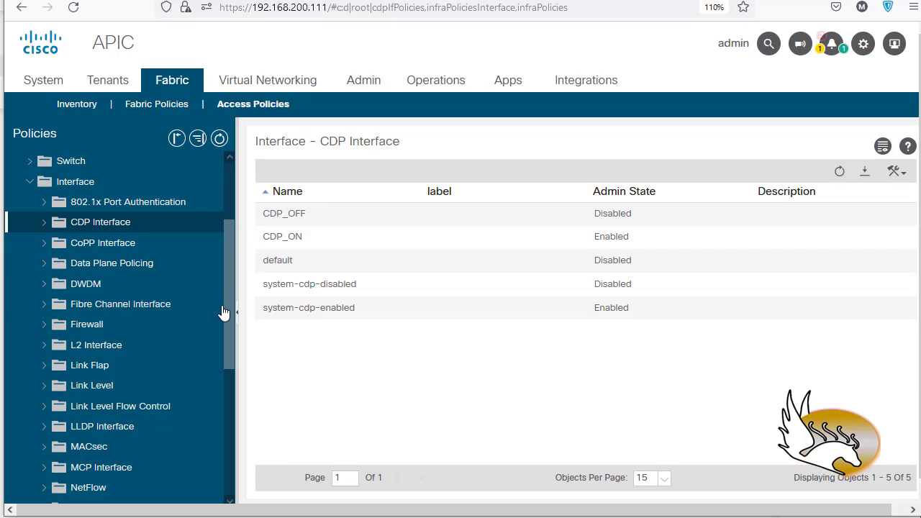
{"action": "left_click_drag", "start_coordinate": [229, 321], "coordinate": [229, 340]}
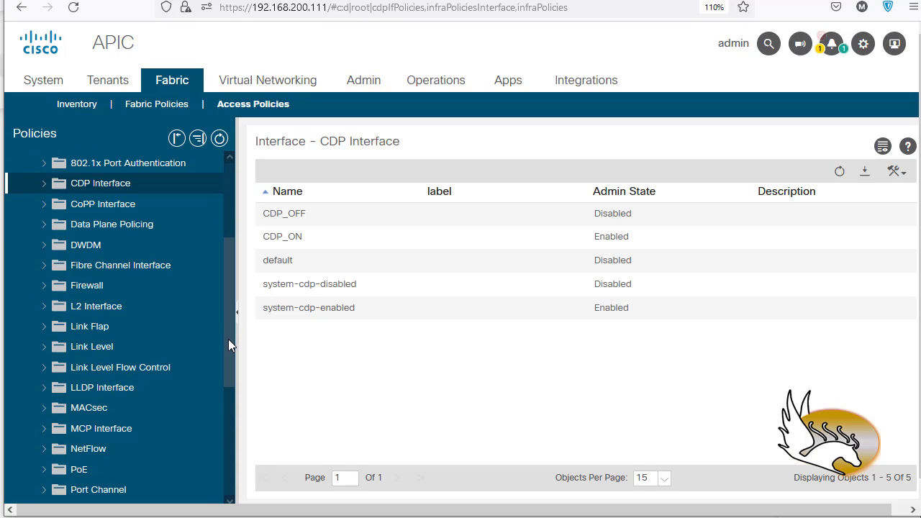
{"action": "left_click", "coordinate": [137, 389]}
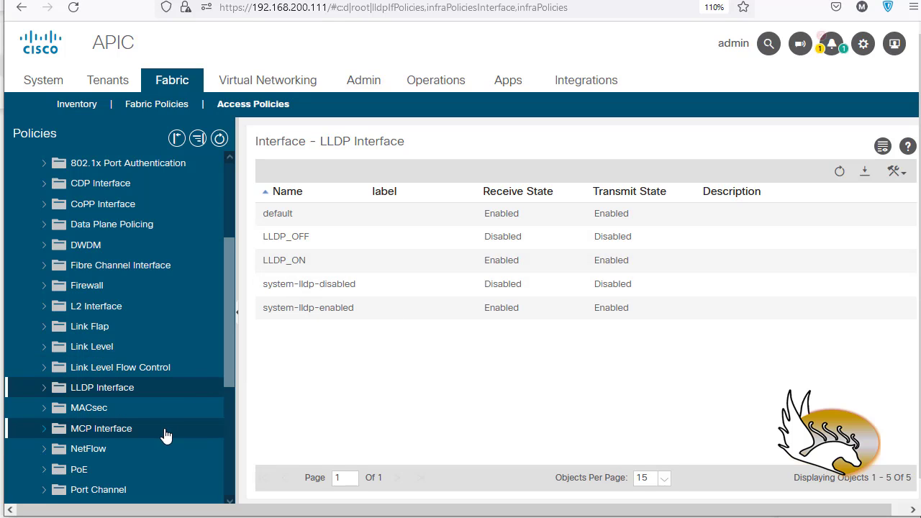
{"action": "scroll", "coordinate": [165, 435], "scroll_direction": "down", "scroll_amount": 3}
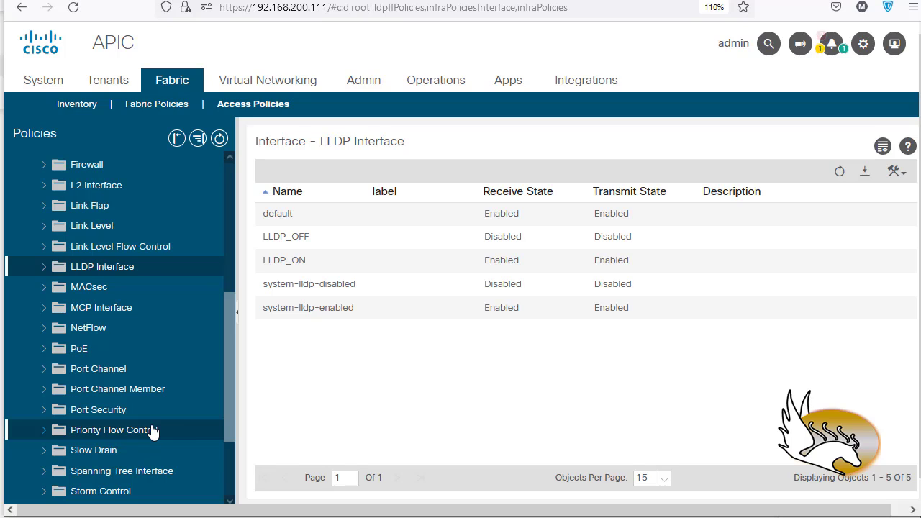
{"action": "scroll", "coordinate": [153, 430], "scroll_direction": "down", "scroll_amount": 2}
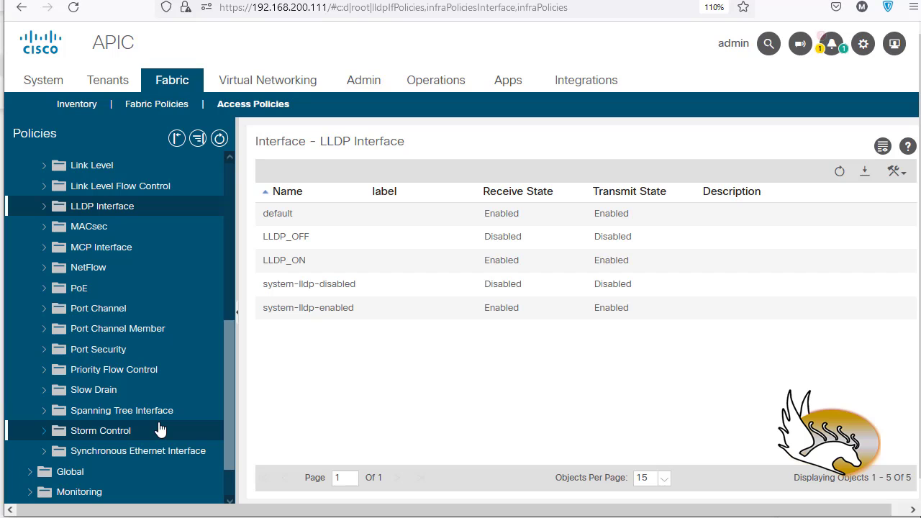
{"action": "scroll", "coordinate": [166, 405], "scroll_direction": "up", "scroll_amount": 3}
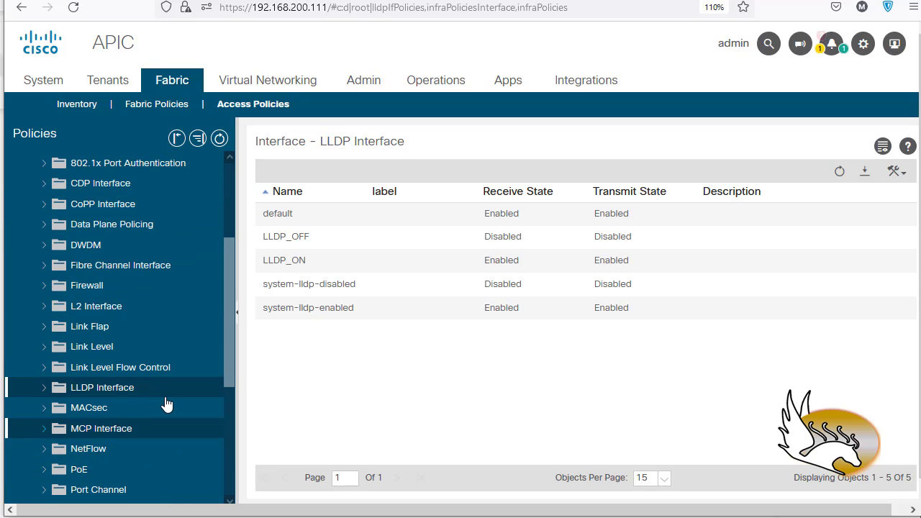
Check the whiteboard plan, return to APIC, and collapse the Interface and Policies folders.
{"action": "scroll", "coordinate": [167, 403], "scroll_direction": "up", "scroll_amount": 4}
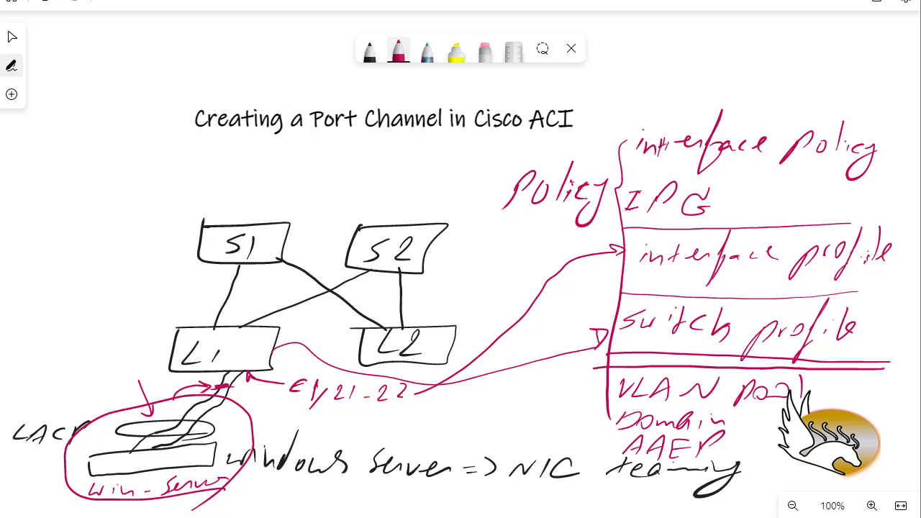
{"action": "key", "text": "alt+Tab"}
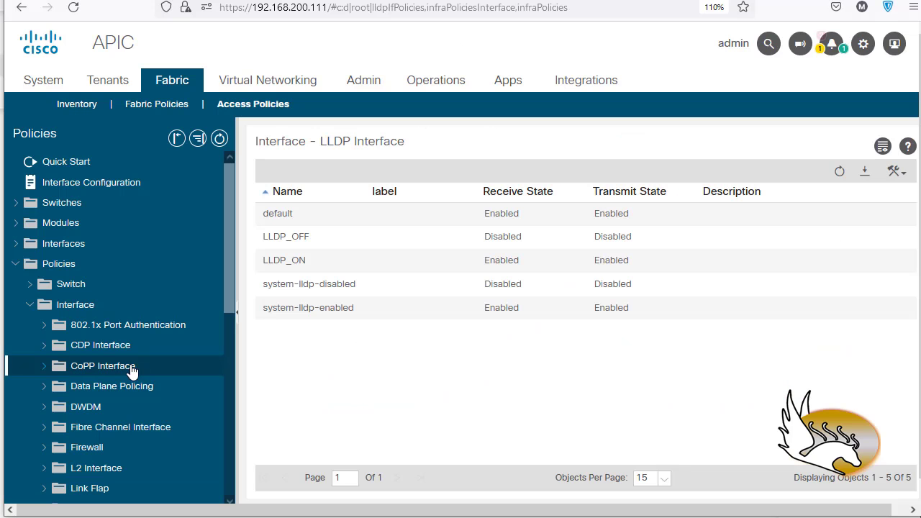
{"action": "left_click", "coordinate": [30, 307]}
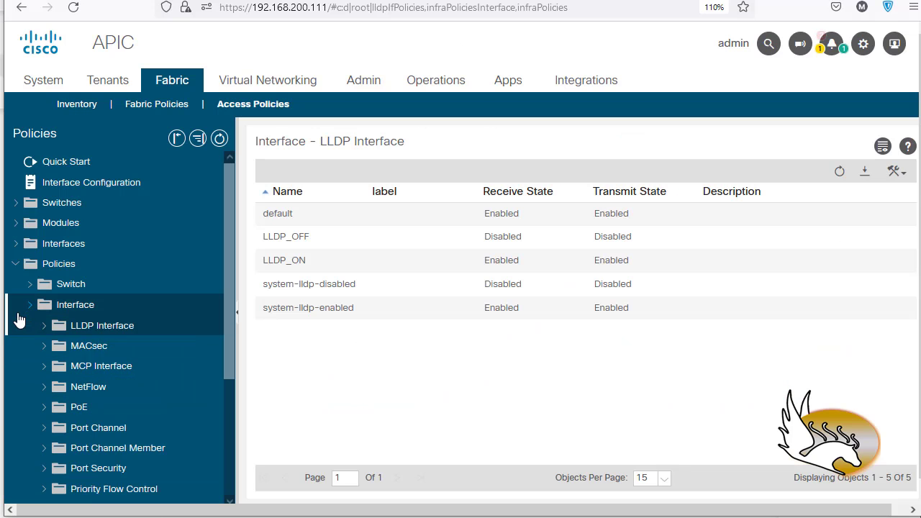
{"action": "left_click", "coordinate": [13, 264]}
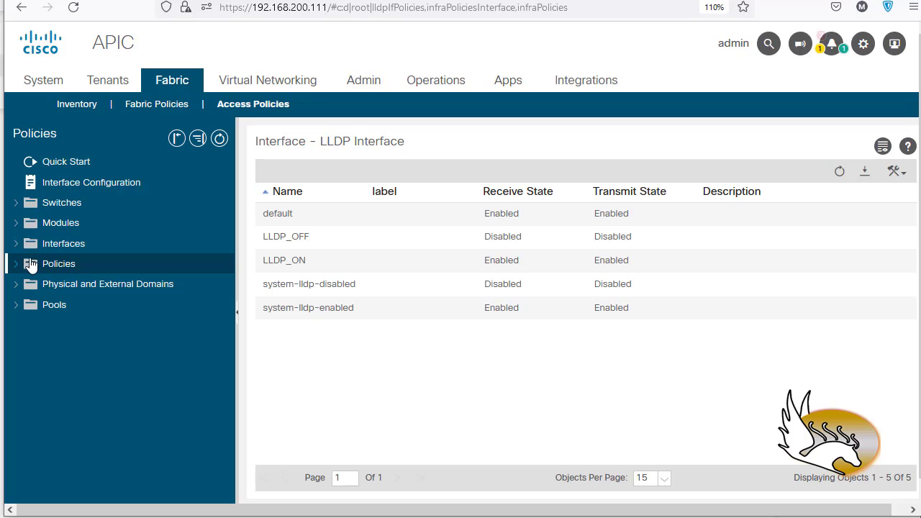
Start a new PC Interface policy group under the leaf interface policy groups and name it IPG_WIN_SERVER.
{"action": "left_click", "coordinate": [16, 245]}
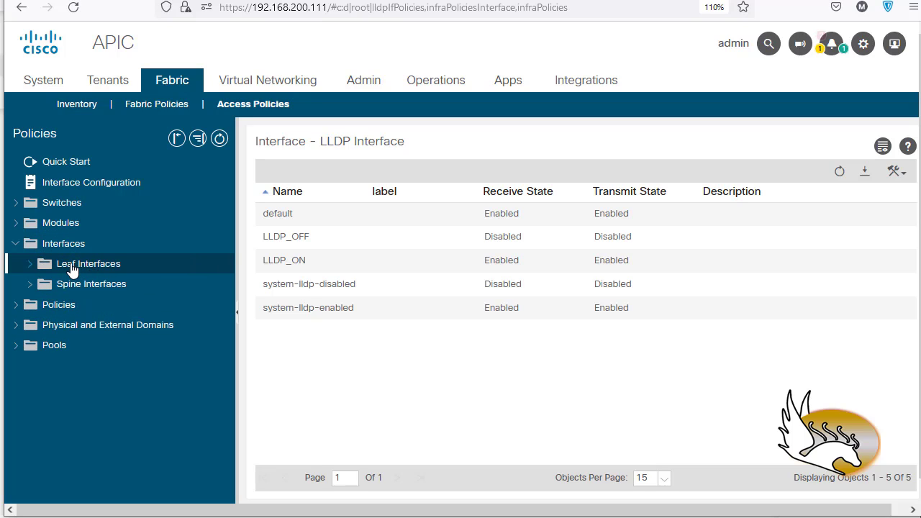
{"action": "left_click", "coordinate": [32, 265]}
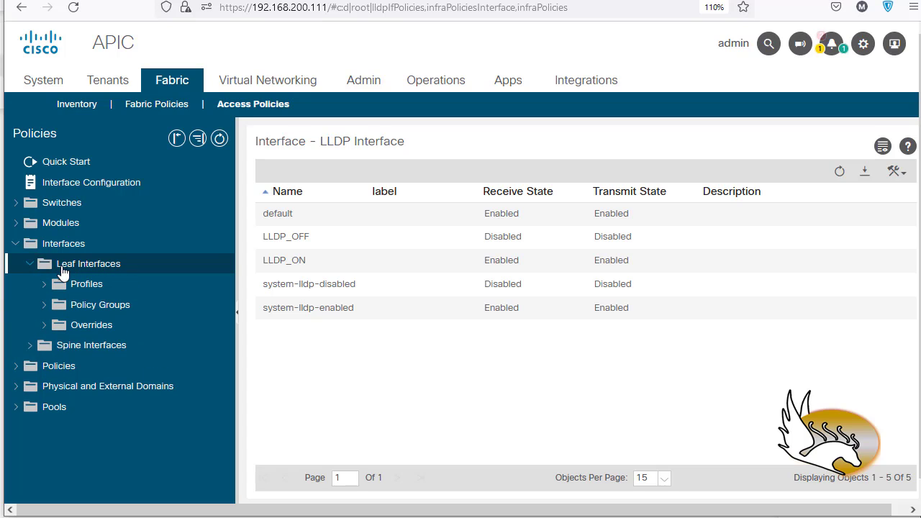
{"action": "left_click", "coordinate": [80, 311]}
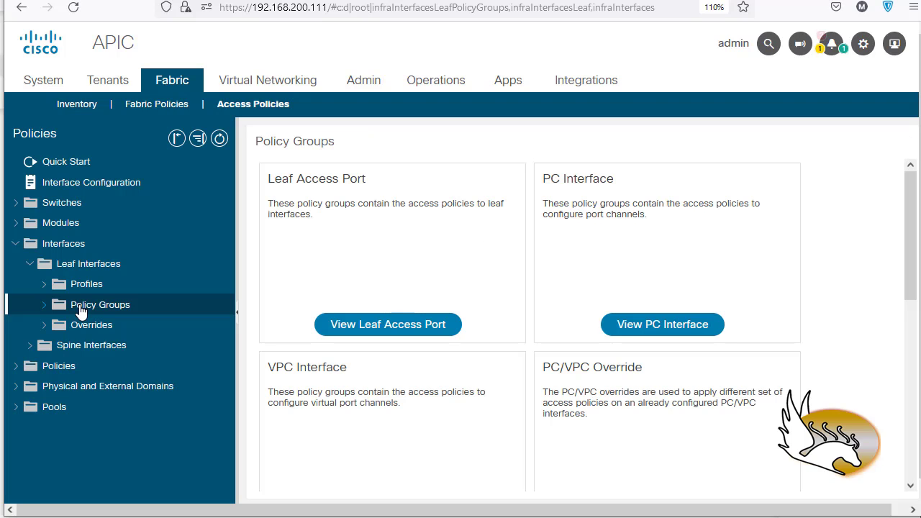
{"action": "left_click", "coordinate": [45, 305]}
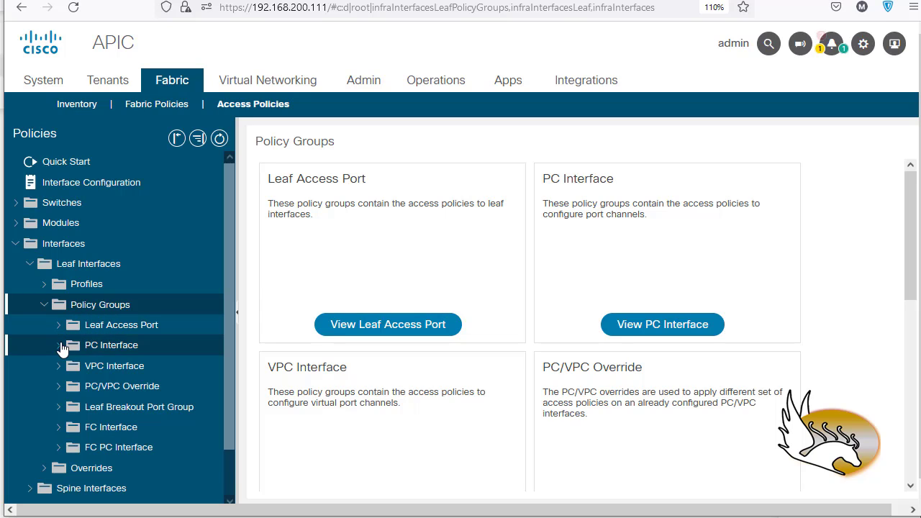
{"action": "left_click", "coordinate": [118, 351]}
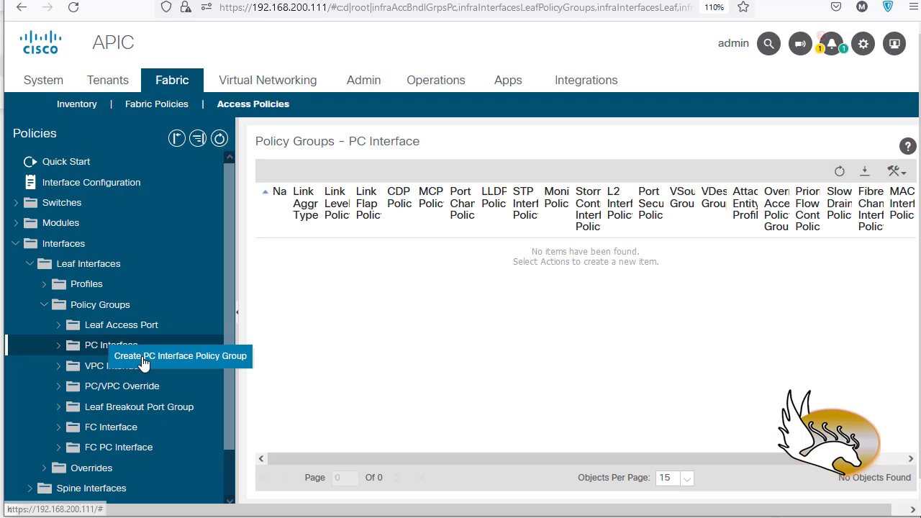
{"action": "left_click", "coordinate": [143, 357]}
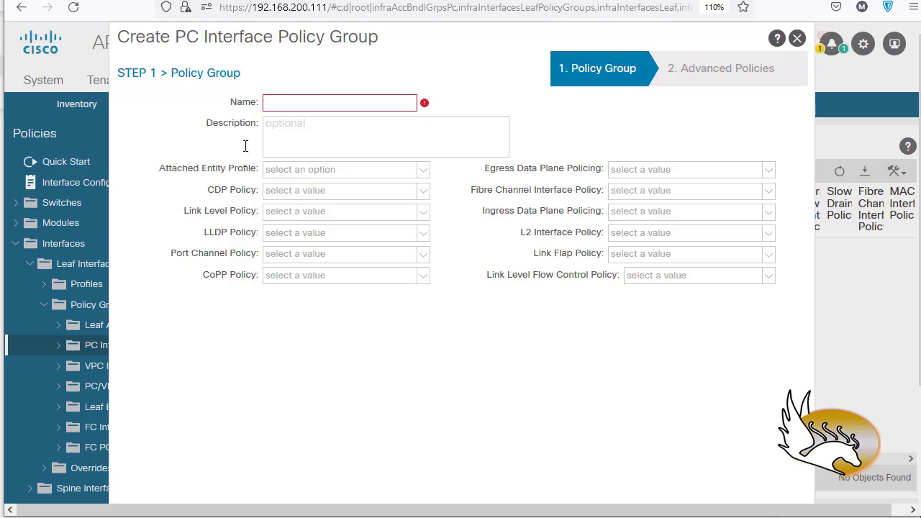
{"action": "left_click", "coordinate": [298, 103]}
{"action": "type", "text": "PC_WIN_SERVER"}
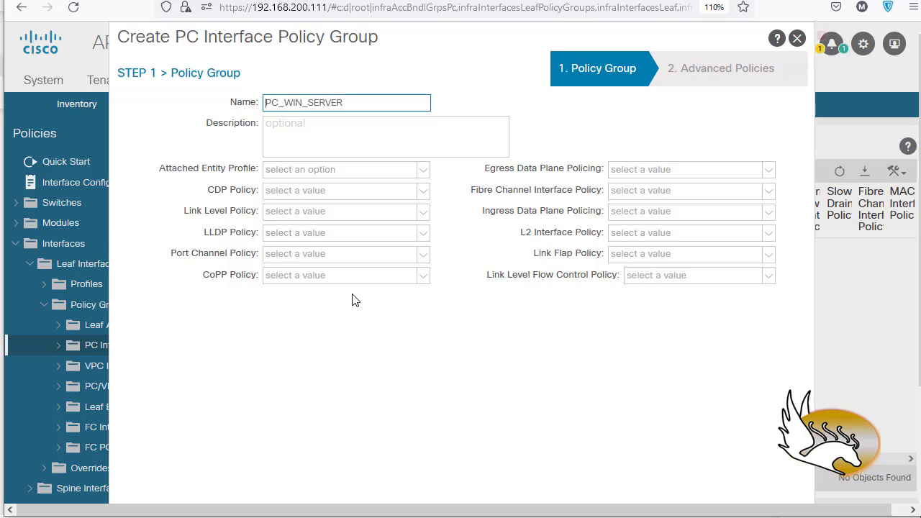
{"action": "key", "text": "Delete"}
{"action": "key", "text": "Delete"}
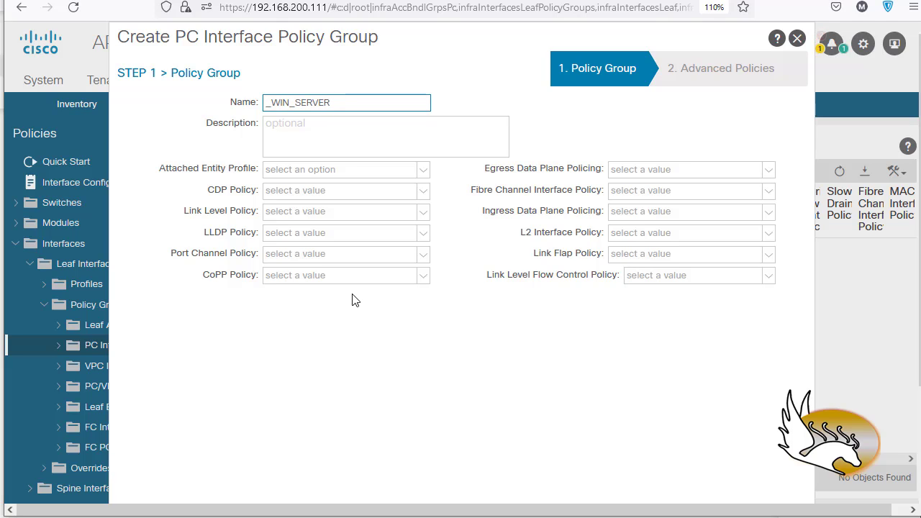
{"action": "type", "text": "IPG"}
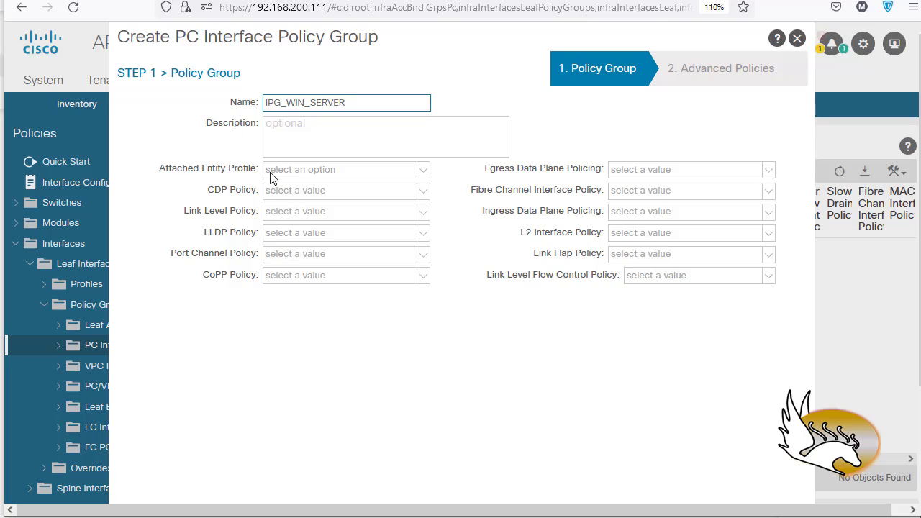
Assign CDP policy CDP_ON, LLDP policy LLDP_OFF and port channel policy PC_WIN_SERVER to the policy group.
{"action": "left_click", "coordinate": [423, 193]}
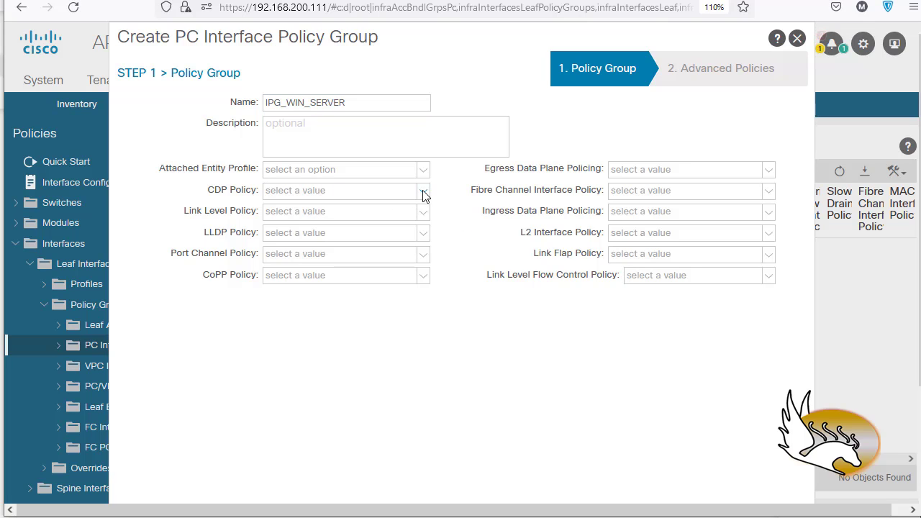
{"action": "left_click", "coordinate": [309, 248]}
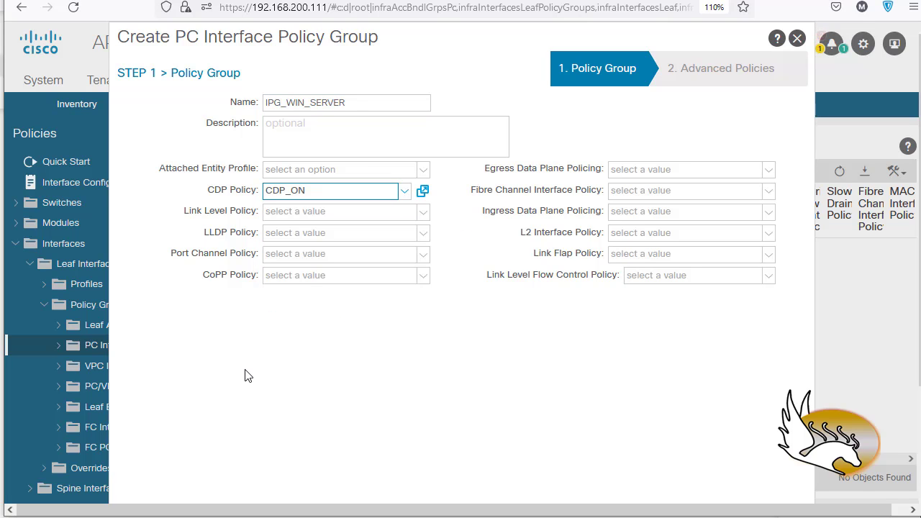
{"action": "left_click", "coordinate": [424, 234]}
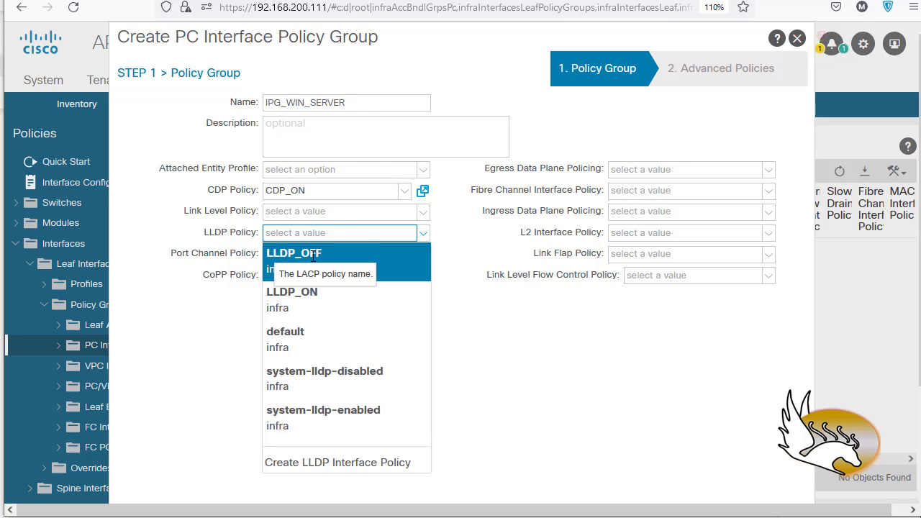
{"action": "left_click", "coordinate": [313, 256]}
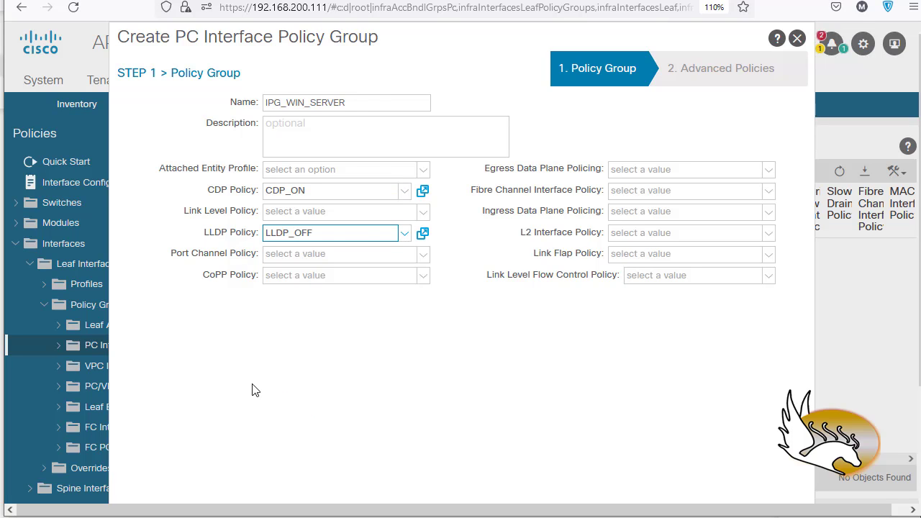
{"action": "left_click", "coordinate": [174, 261]}
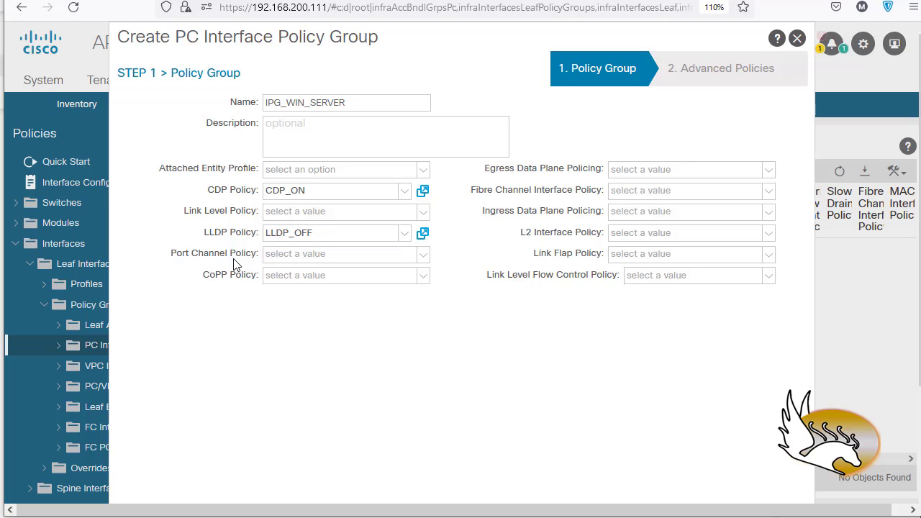
{"action": "left_click", "coordinate": [422, 260]}
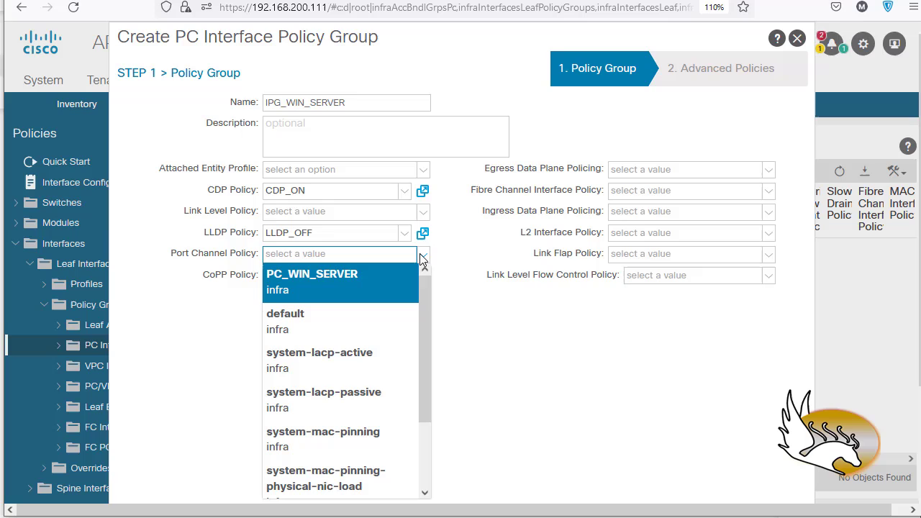
{"action": "left_click", "coordinate": [311, 287]}
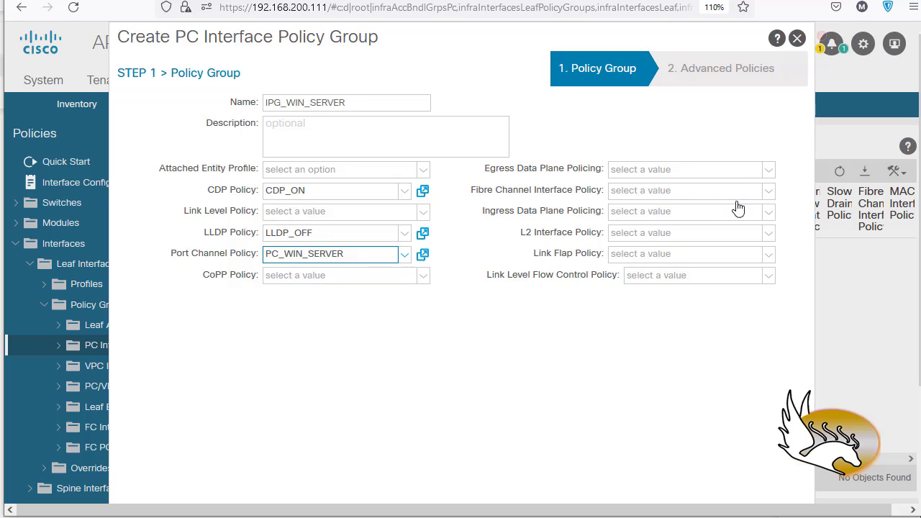
{"action": "left_click", "coordinate": [767, 233]}
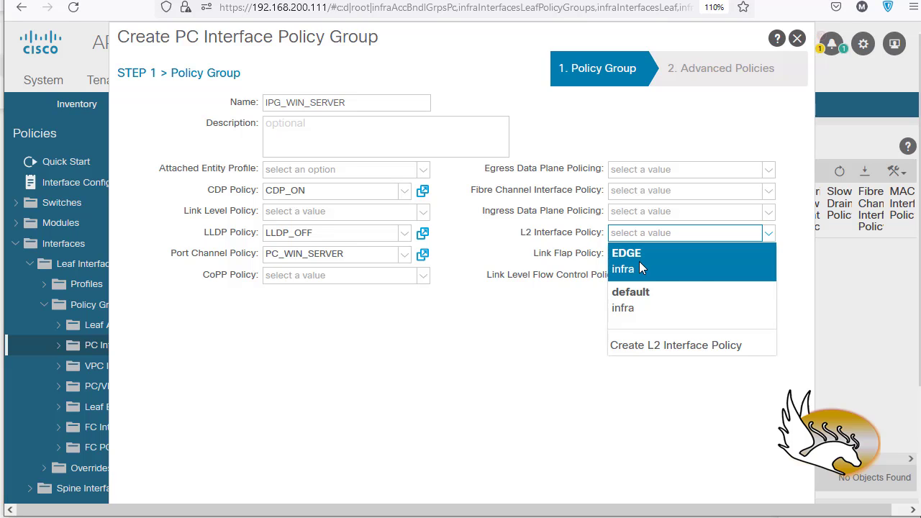
{"action": "left_click", "coordinate": [550, 341]}
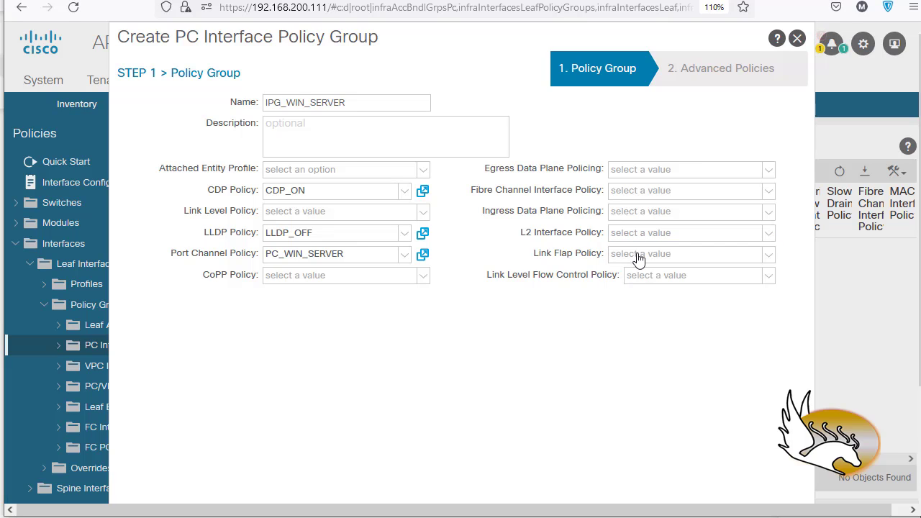
Finish creating the policy group with its advanced policies left unset, and widen the Name column of the policy group list.
{"action": "scroll", "coordinate": [529, 291], "scroll_direction": "down", "scroll_amount": 3}
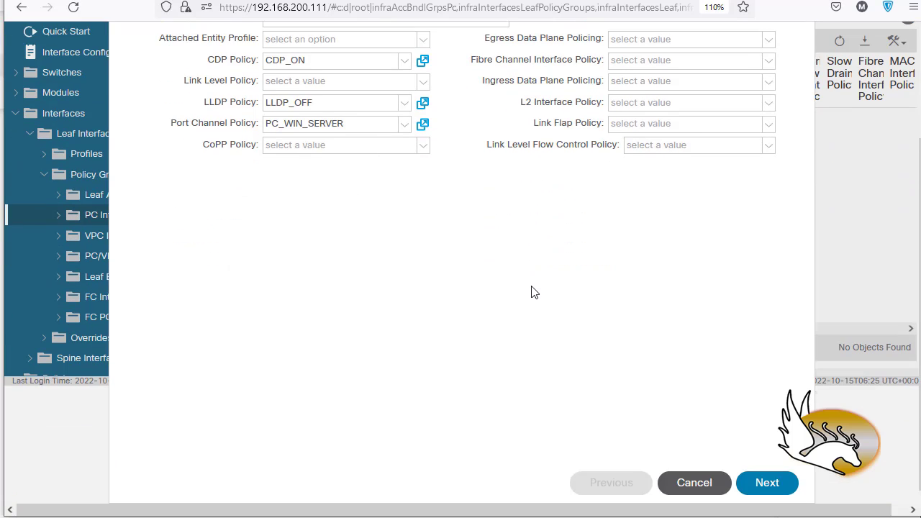
{"action": "left_click", "coordinate": [767, 483]}
{"action": "scroll", "coordinate": [633, 316], "scroll_direction": "up", "scroll_amount": 3}
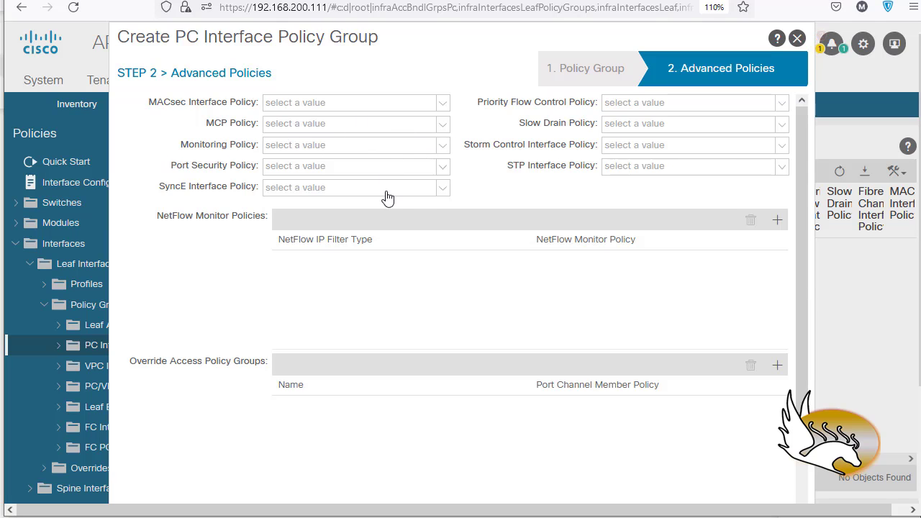
{"action": "scroll", "coordinate": [416, 203], "scroll_direction": "down", "scroll_amount": 1}
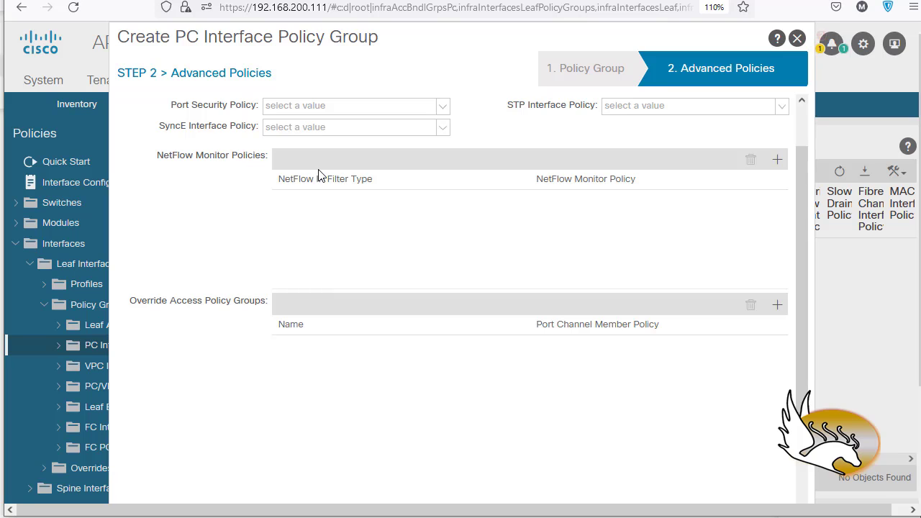
{"action": "scroll", "coordinate": [239, 267], "scroll_direction": "down", "scroll_amount": 1}
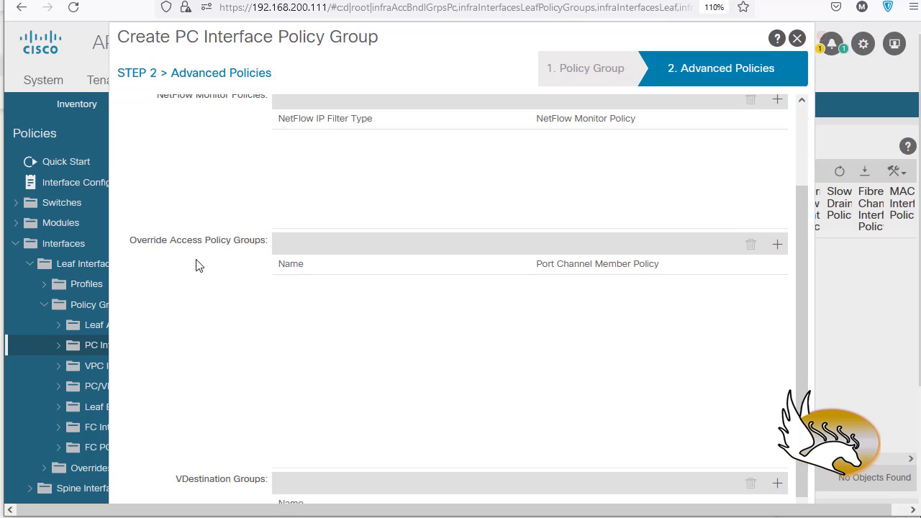
{"action": "scroll", "coordinate": [209, 266], "scroll_direction": "down", "scroll_amount": 1}
{"action": "scroll", "coordinate": [212, 350], "scroll_direction": "down", "scroll_amount": 1}
{"action": "scroll", "coordinate": [206, 352], "scroll_direction": "down", "scroll_amount": 2}
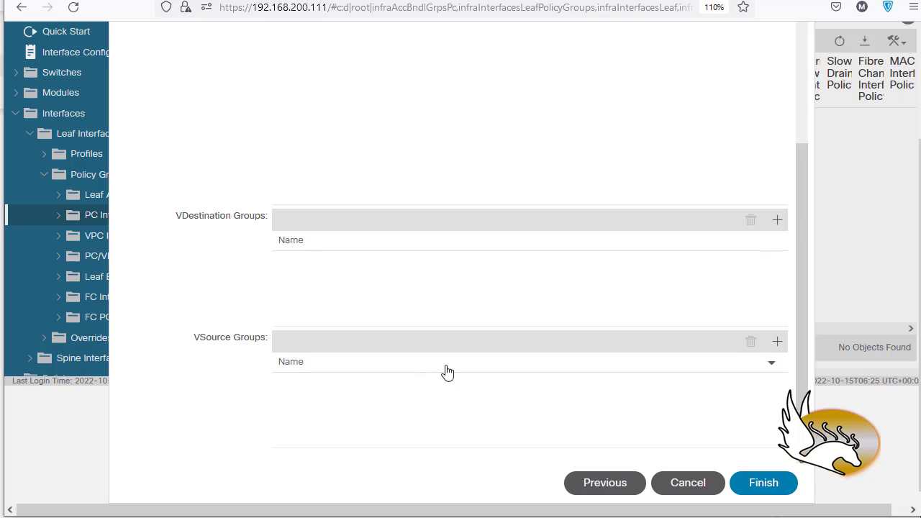
{"action": "left_click", "coordinate": [763, 479]}
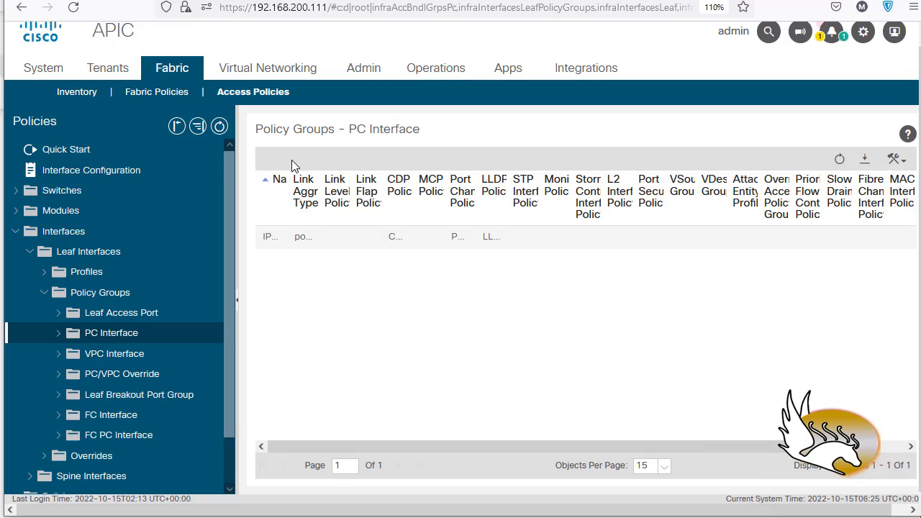
{"action": "left_click_drag", "start_coordinate": [290, 179], "coordinate": [361, 180]}
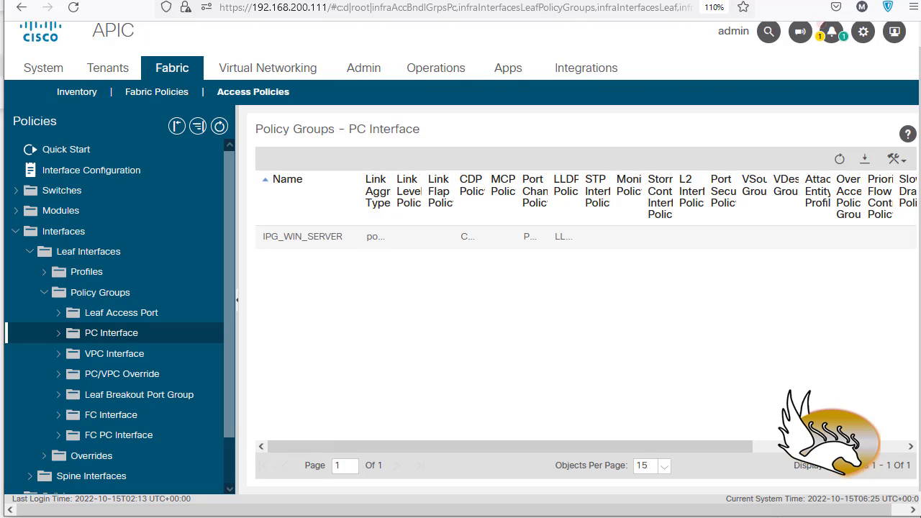
Start a new leaf interface profile under the leaf interface profiles and name it IP_WIN_SERVER.
{"action": "key", "text": "alt+Tab"}
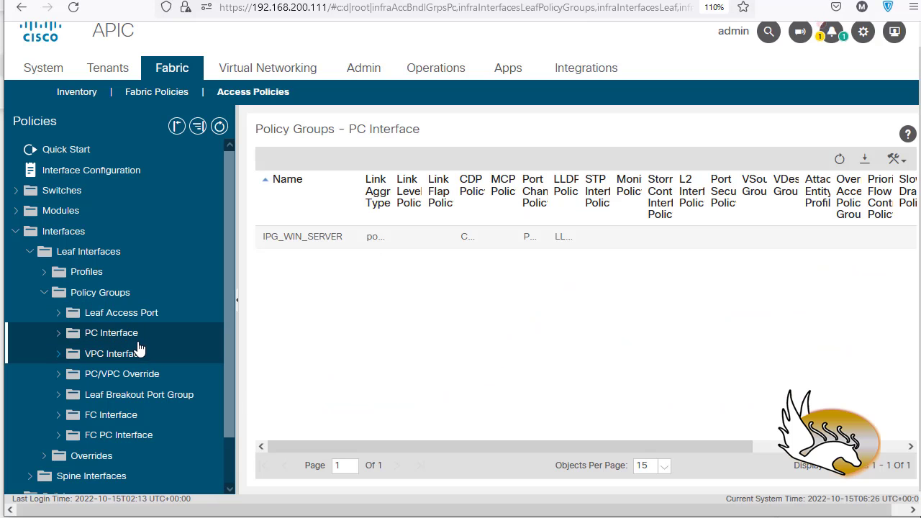
{"action": "left_click", "coordinate": [44, 293]}
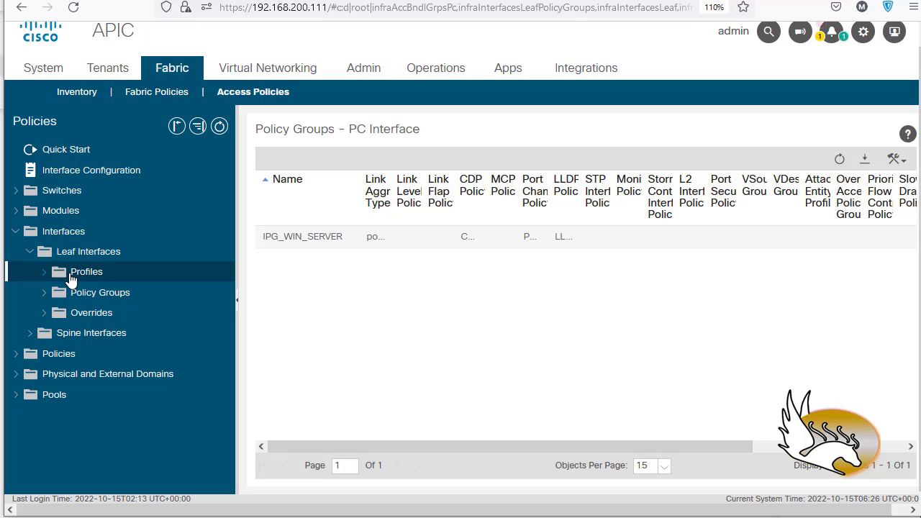
{"action": "left_click", "coordinate": [73, 279]}
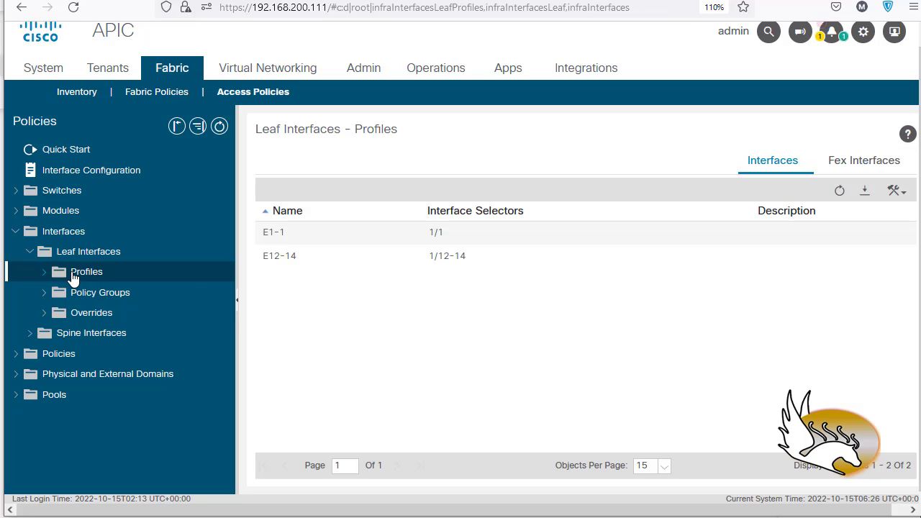
{"action": "right_click", "coordinate": [73, 279]}
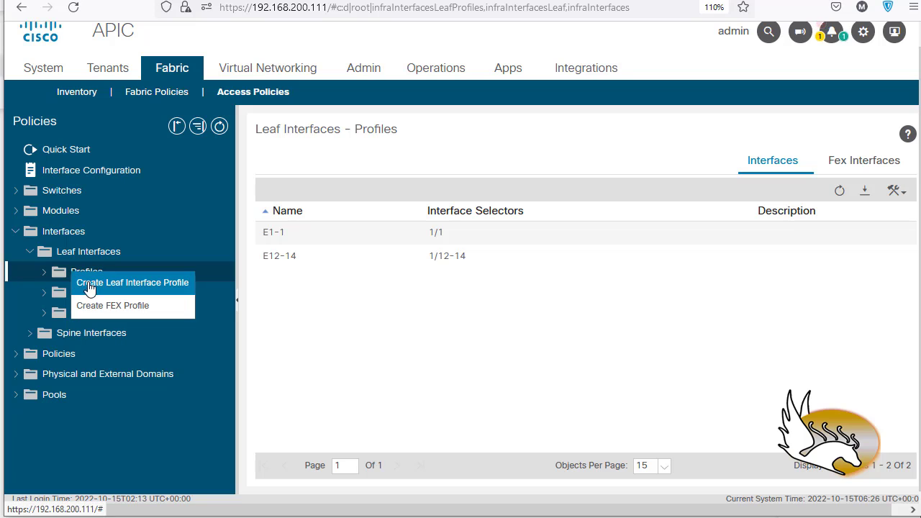
{"action": "left_click", "coordinate": [132, 282]}
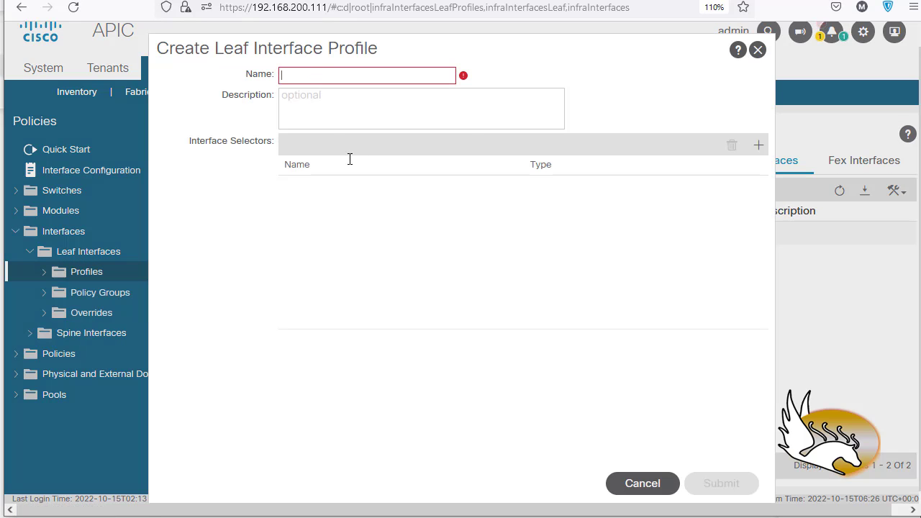
{"action": "type", "text": "IF"}
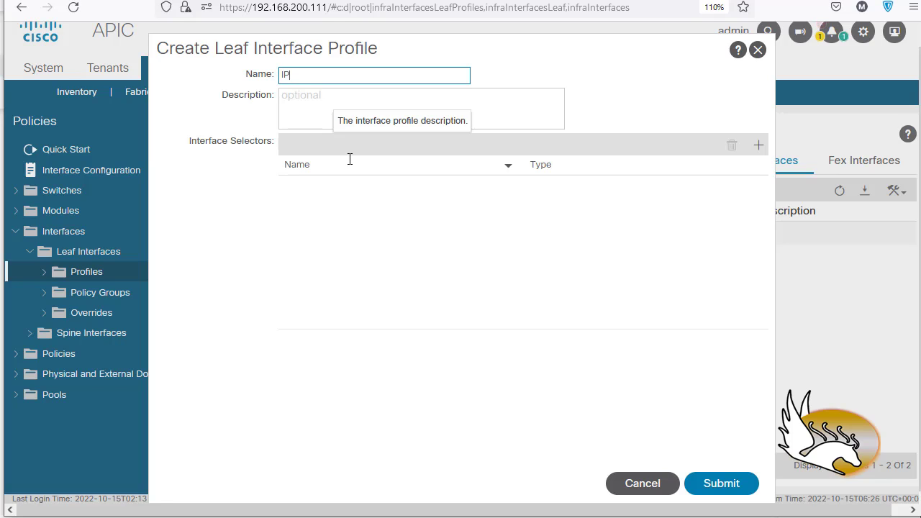
{"action": "type", "text": "_WIN_SERVER"}
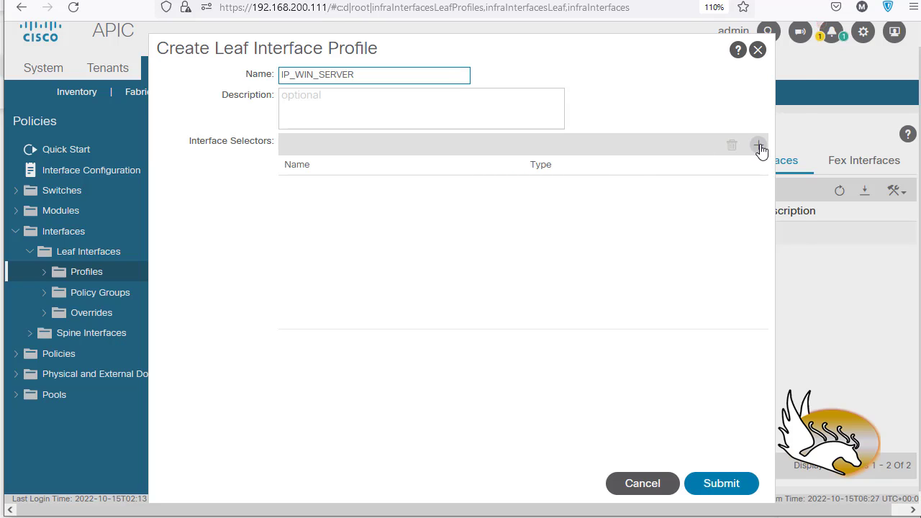
Add an access port selector named PC_WIN_SERVER with interface IDs 1/21-22 to the new leaf interface profile.
{"action": "left_click", "coordinate": [759, 147]}
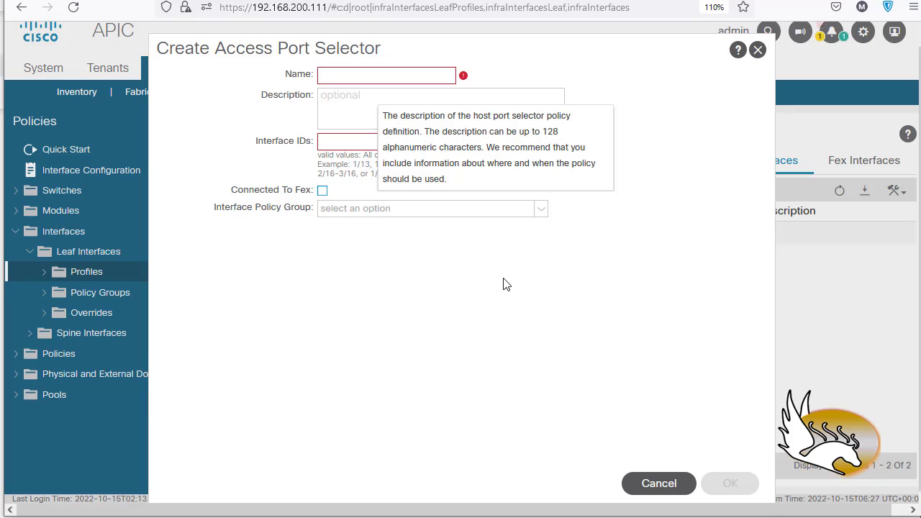
{"action": "type", "text": "PC_WIN_SERVER"}
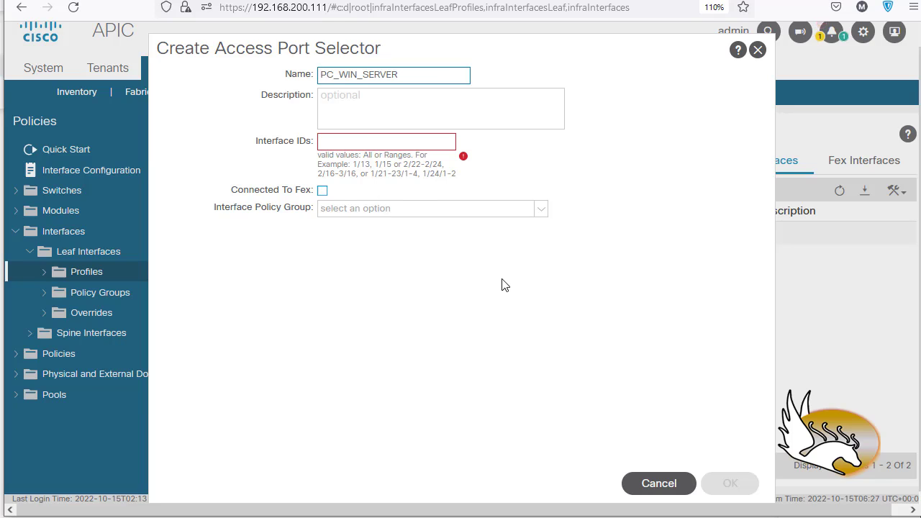
{"action": "left_click", "coordinate": [331, 144]}
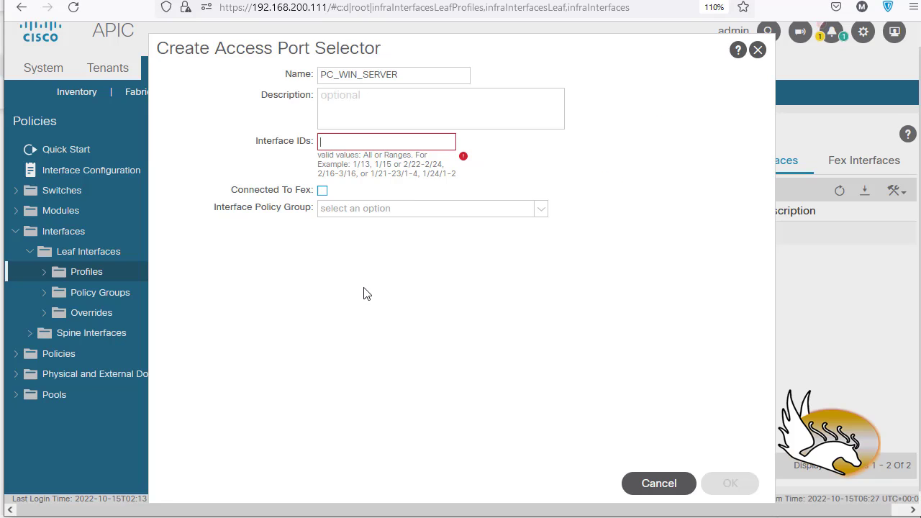
{"action": "type", "text": "1/21-22"}
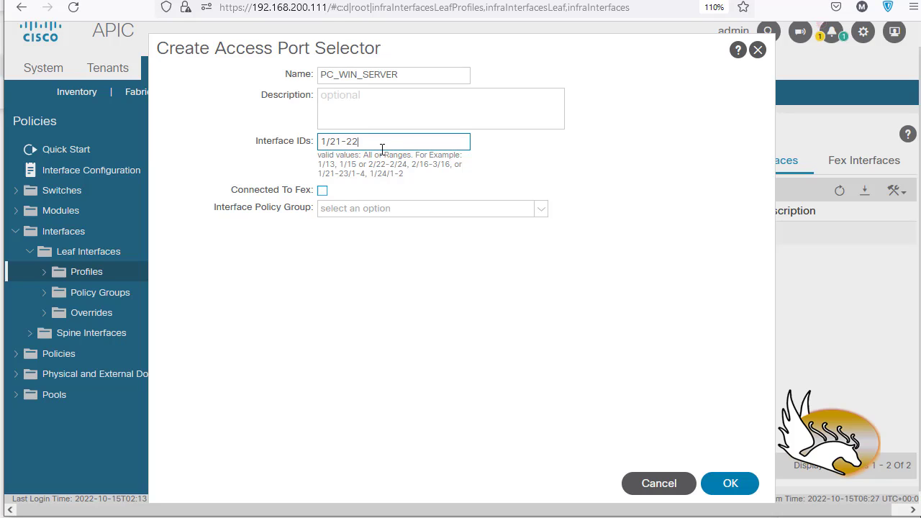
Assign policy group IPG_WIN_SERVER to the port selector, accept it, and submit the leaf interface profile.
{"action": "mouse_move", "coordinate": [270, 214]}
{"action": "left_click", "coordinate": [540, 212]}
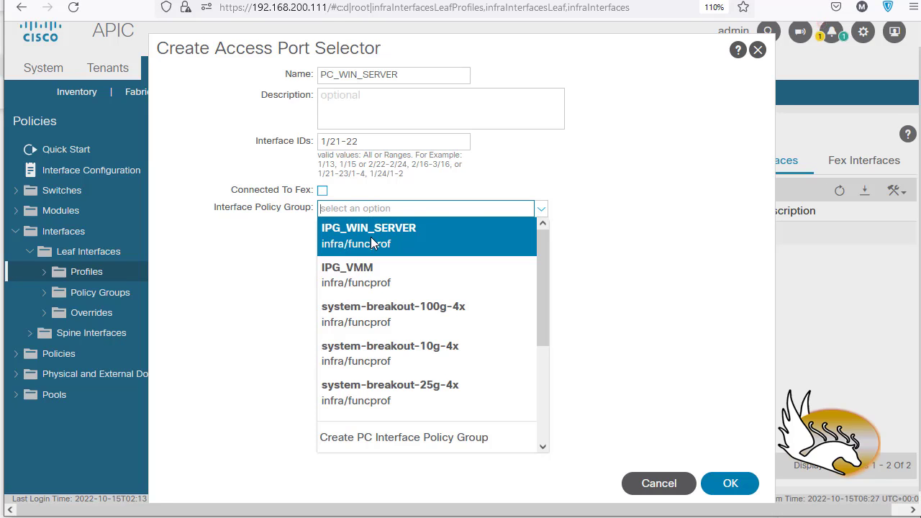
{"action": "left_click", "coordinate": [399, 234]}
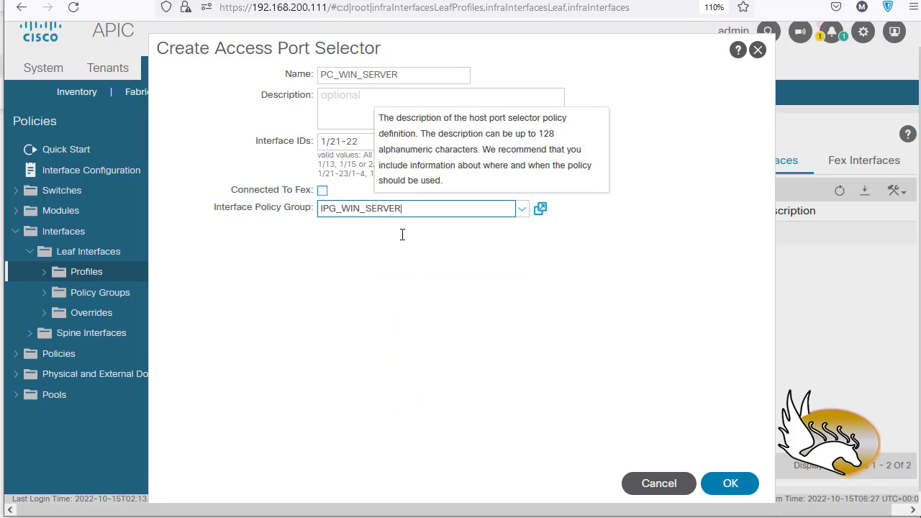
{"action": "left_click", "coordinate": [727, 487]}
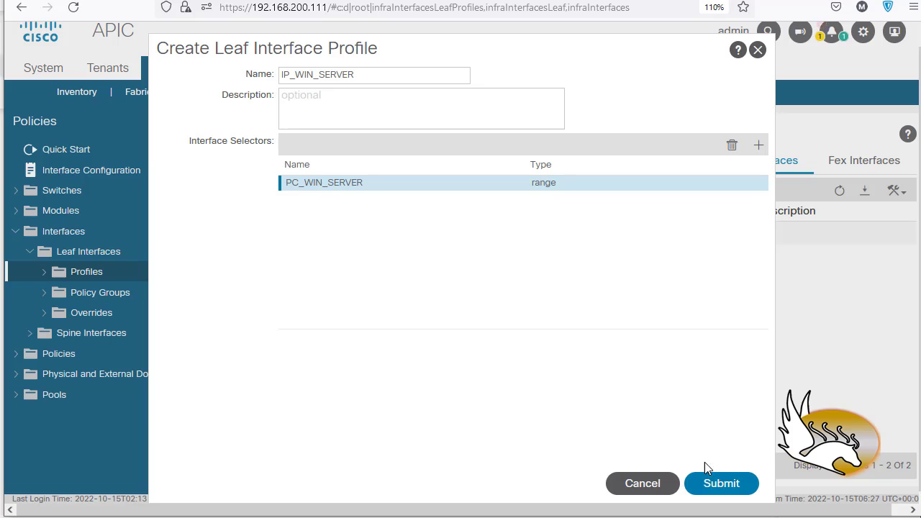
{"action": "left_click", "coordinate": [723, 483]}
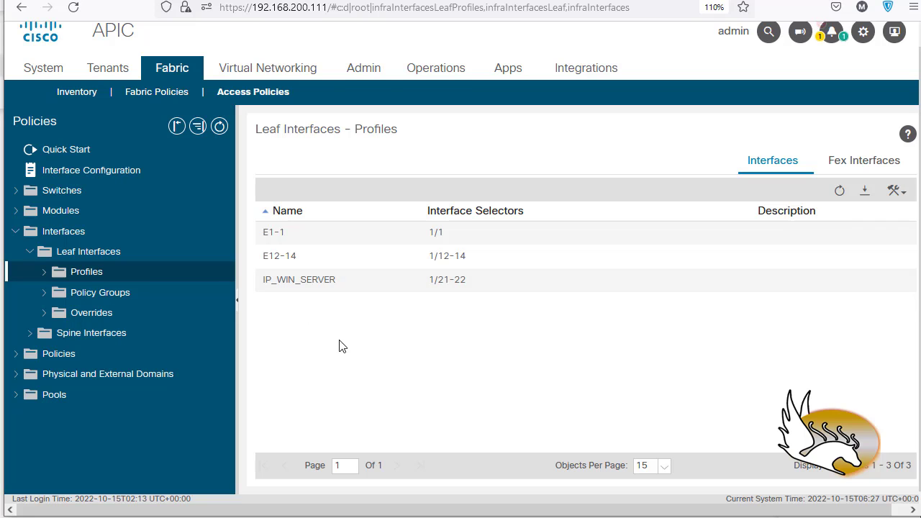
Start a new leaf profile under the leaf switch profiles and name it L1_TO_WIN_SERVER.
{"action": "key", "text": "alt+Tab"}
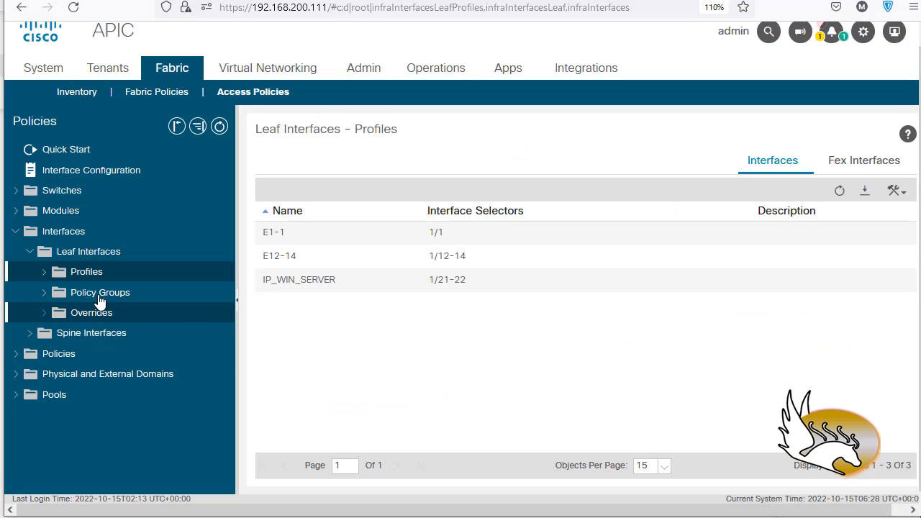
{"action": "left_click", "coordinate": [31, 253]}
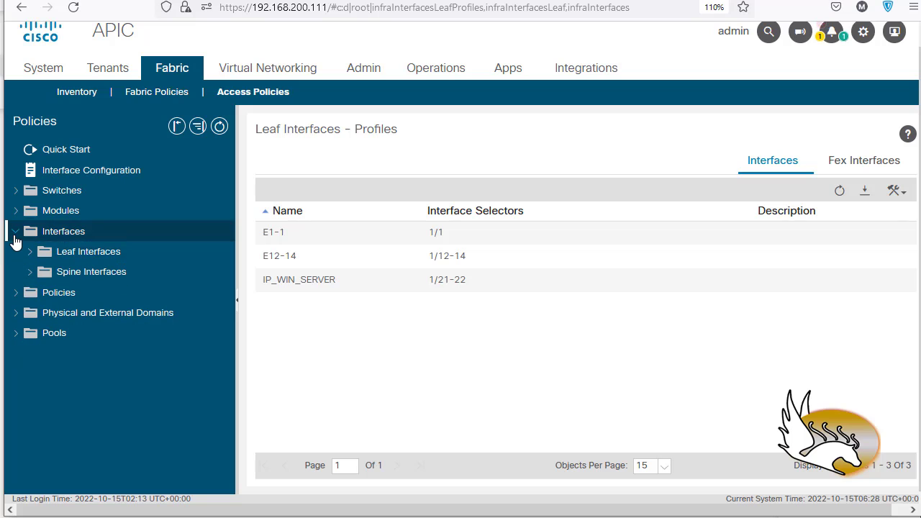
{"action": "left_click", "coordinate": [15, 237]}
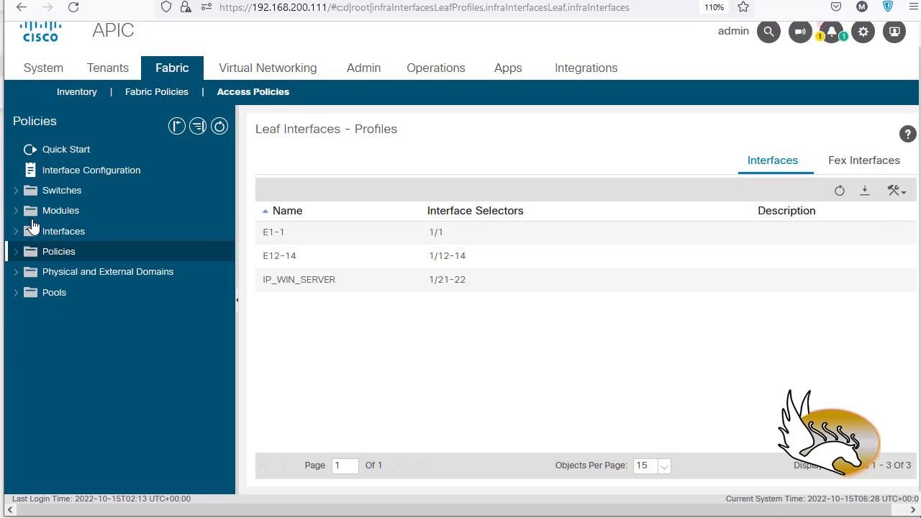
{"action": "left_click", "coordinate": [15, 193]}
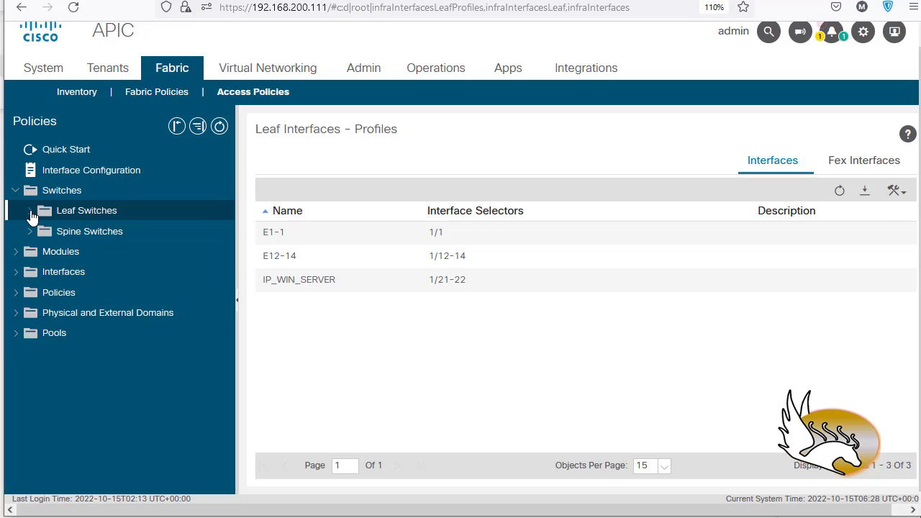
{"action": "left_click", "coordinate": [30, 212]}
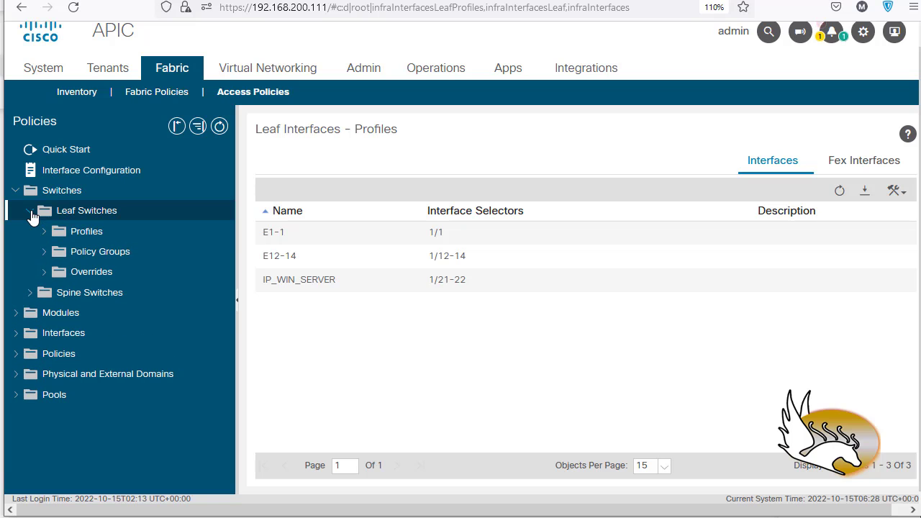
{"action": "left_click", "coordinate": [68, 240]}
{"action": "right_click", "coordinate": [68, 240]}
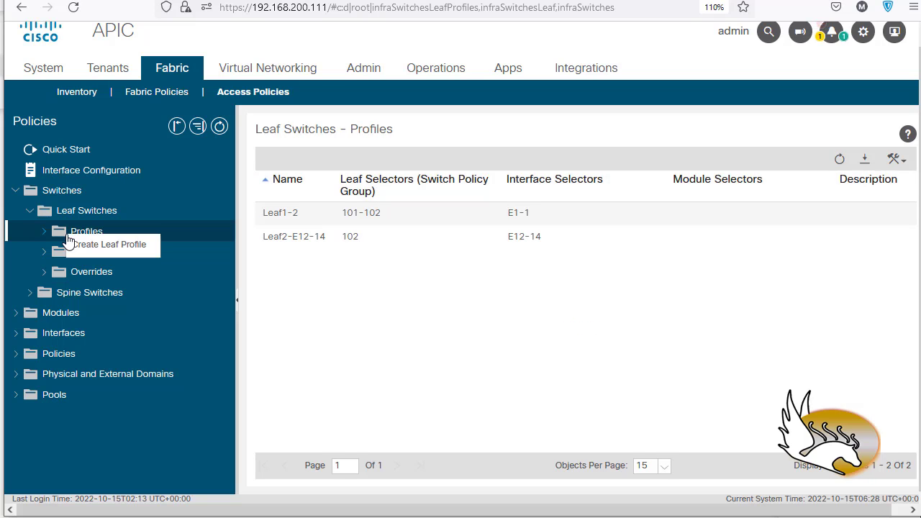
{"action": "left_click", "coordinate": [108, 247]}
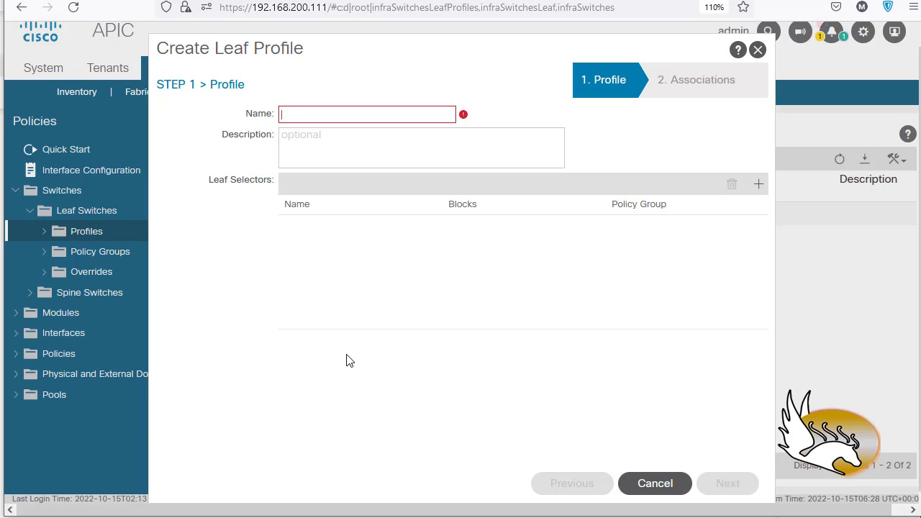
{"action": "type", "text": "L1"}
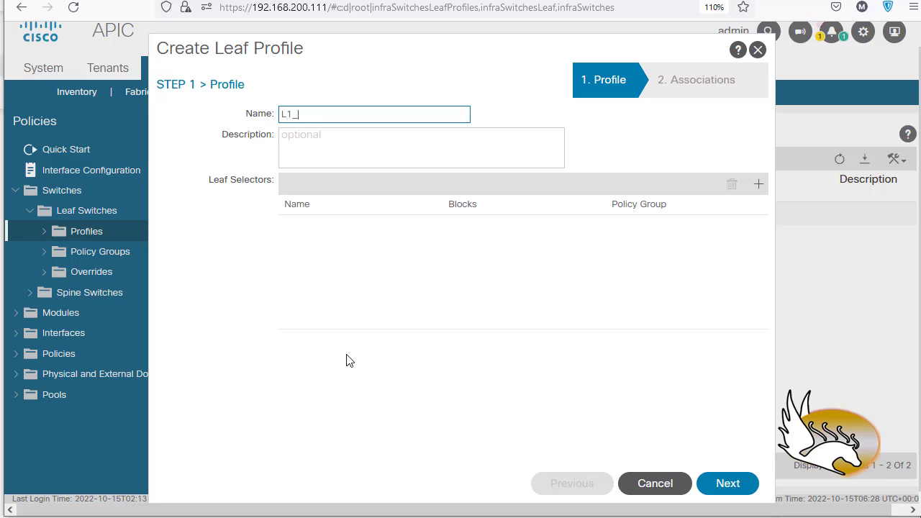
{"action": "type", "text": "_TO_WIN_SERVER"}
Add a leaf selector row to the leaf profile and name it L1.
{"action": "left_click", "coordinate": [759, 186]}
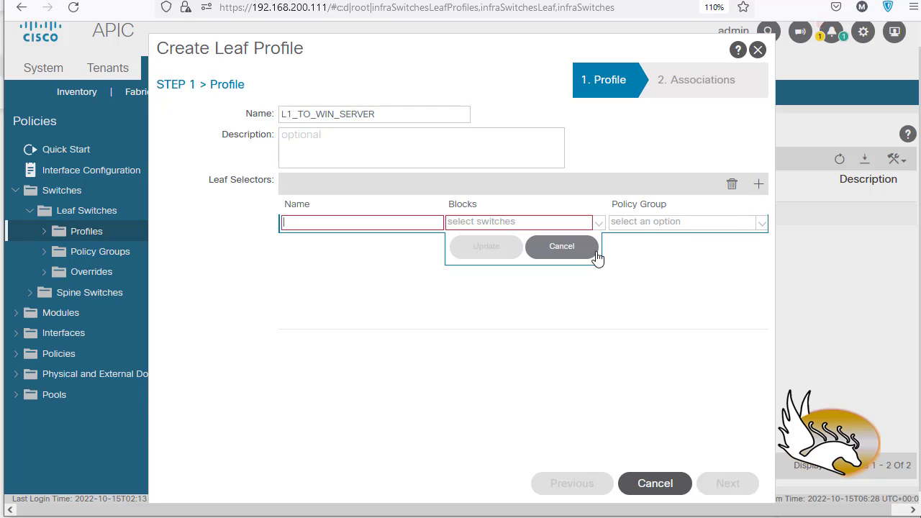
{"action": "left_click_drag", "start_coordinate": [378, 115], "coordinate": [273, 126]}
{"action": "key", "text": "ctrl+c"}
{"action": "left_click", "coordinate": [310, 221]}
{"action": "key", "text": "ctrl+v"}
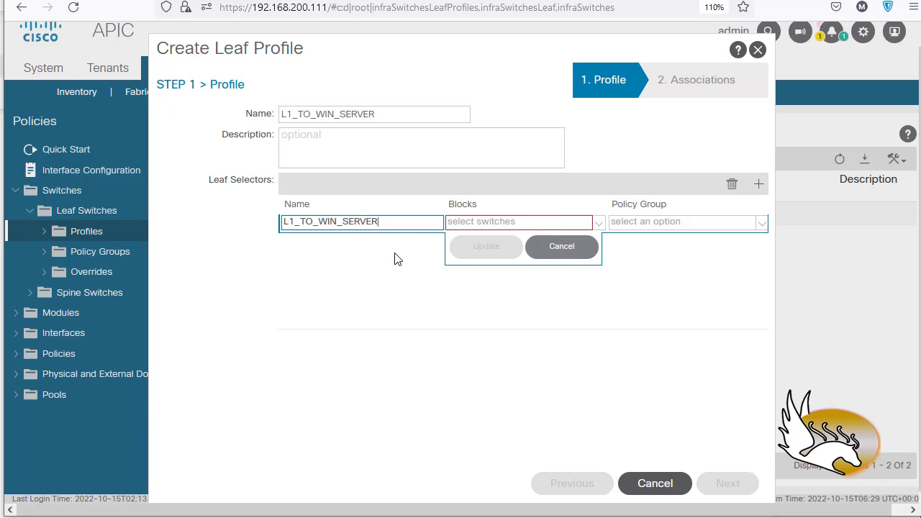
{"action": "left_click_drag", "start_coordinate": [394, 222], "coordinate": [300, 224]}
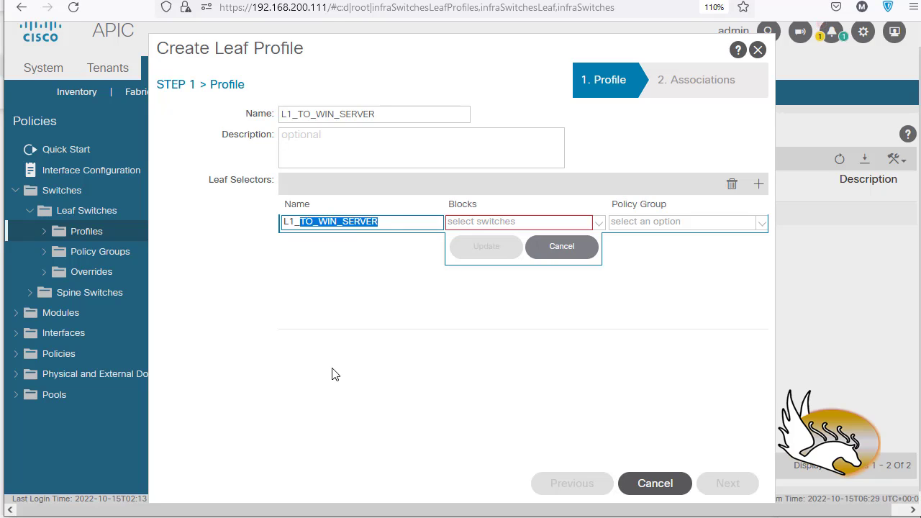
{"action": "key", "text": "BackSpace"}
{"action": "key", "text": "BackSpace"}
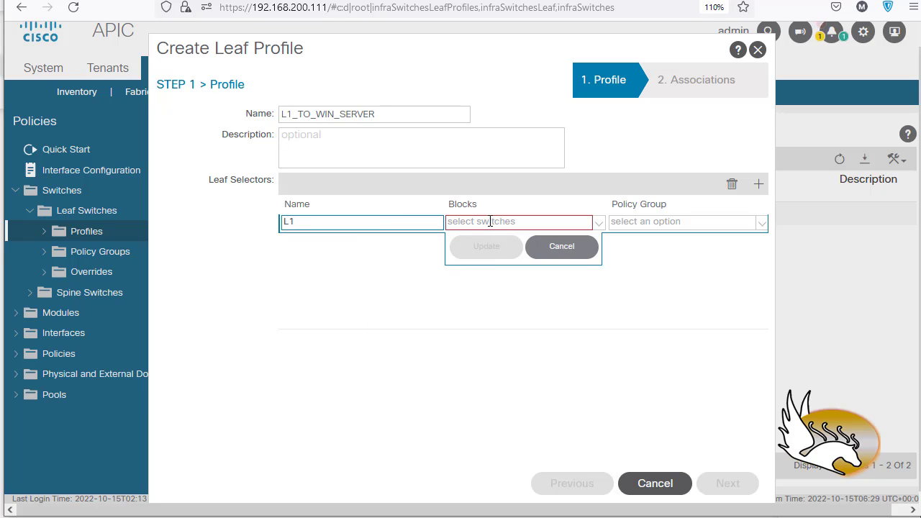
Select switch 101 as the block of leaf selector L1 and save the selector row.
{"action": "left_click", "coordinate": [599, 224]}
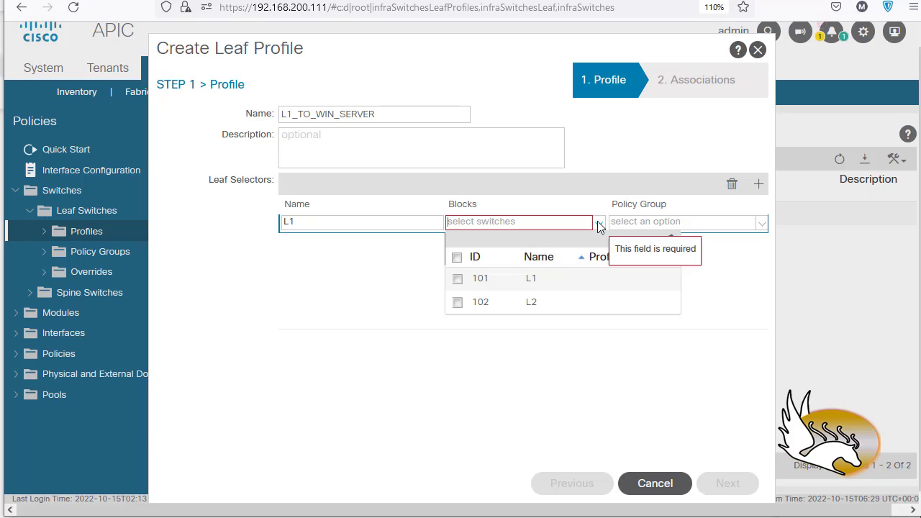
{"action": "left_click", "coordinate": [458, 279]}
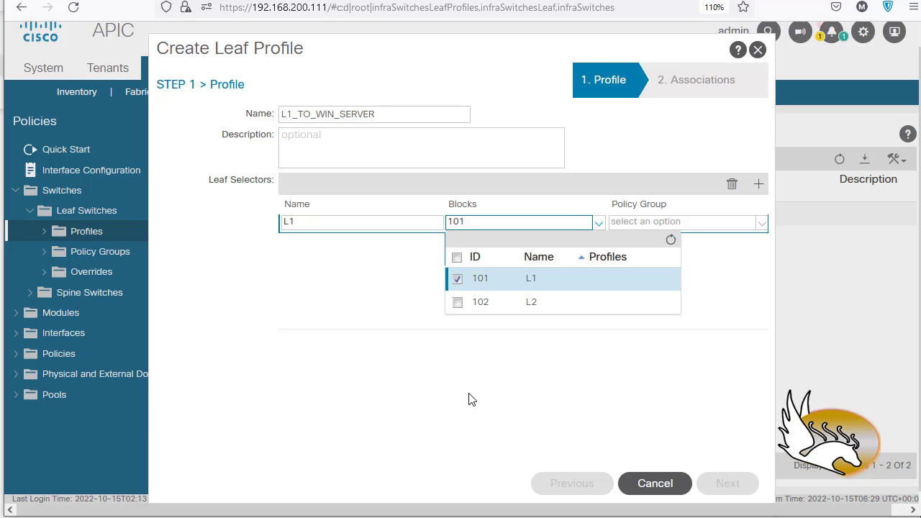
{"action": "left_click", "coordinate": [568, 348]}
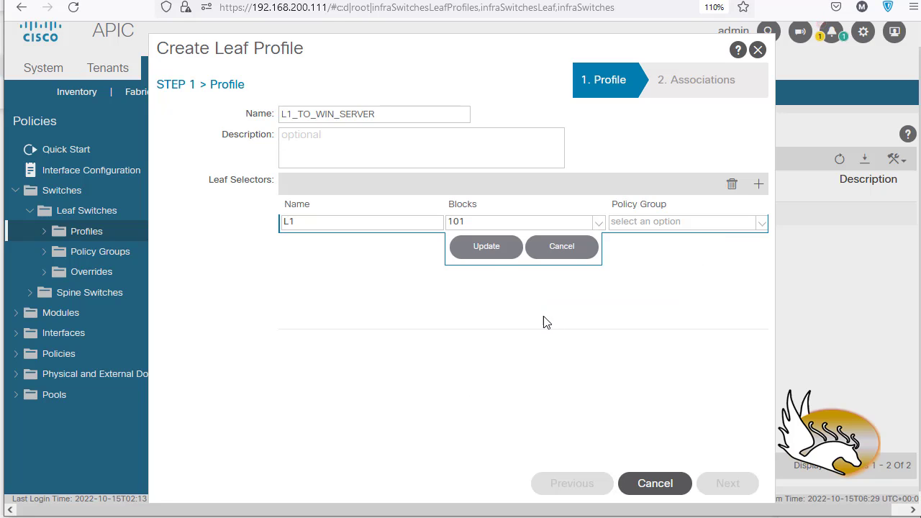
{"action": "left_click", "coordinate": [495, 253]}
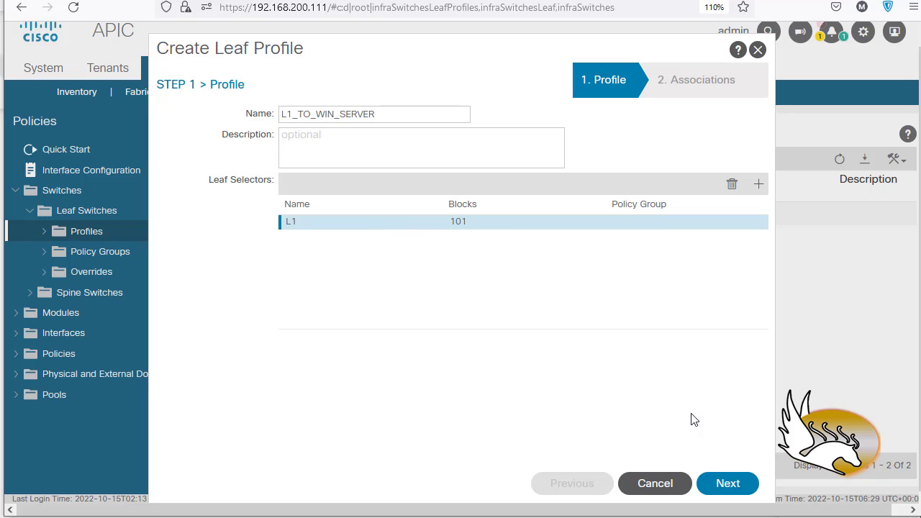
Associate interface selector profile IP_WIN_SERVER with the leaf profile and finish creating it.
{"action": "left_click", "coordinate": [724, 485]}
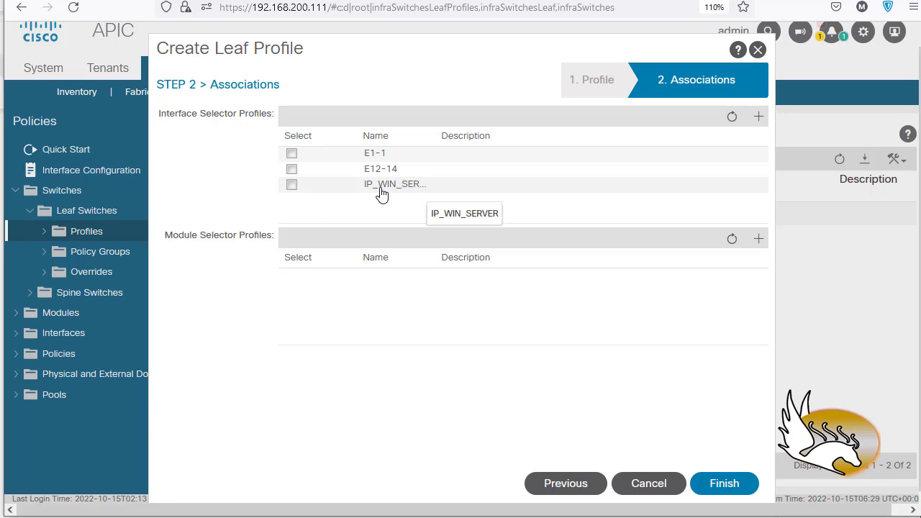
{"action": "left_click", "coordinate": [291, 185]}
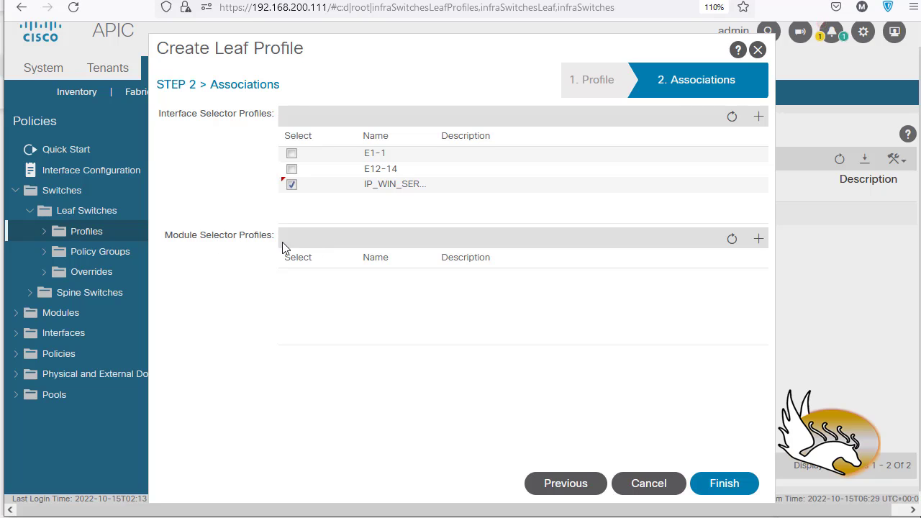
{"action": "left_click", "coordinate": [709, 492]}
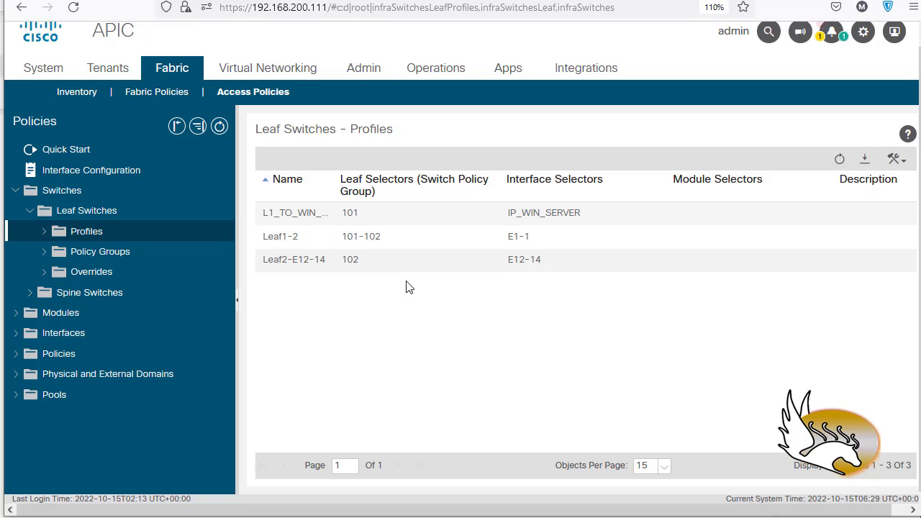
Start a new VLAN pool under the pools and set its allocation mode to Static Allocation.
{"action": "key", "text": "alt+Tab"}
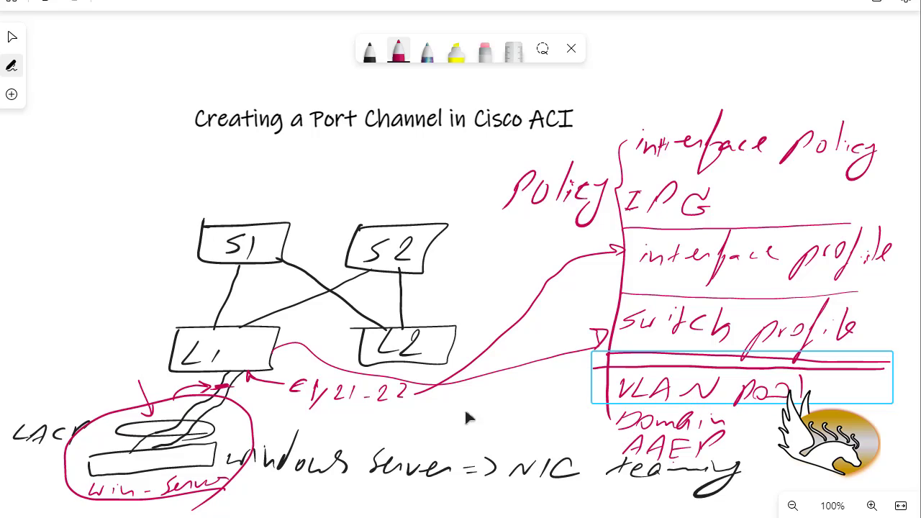
{"action": "key", "text": "alt+Tab"}
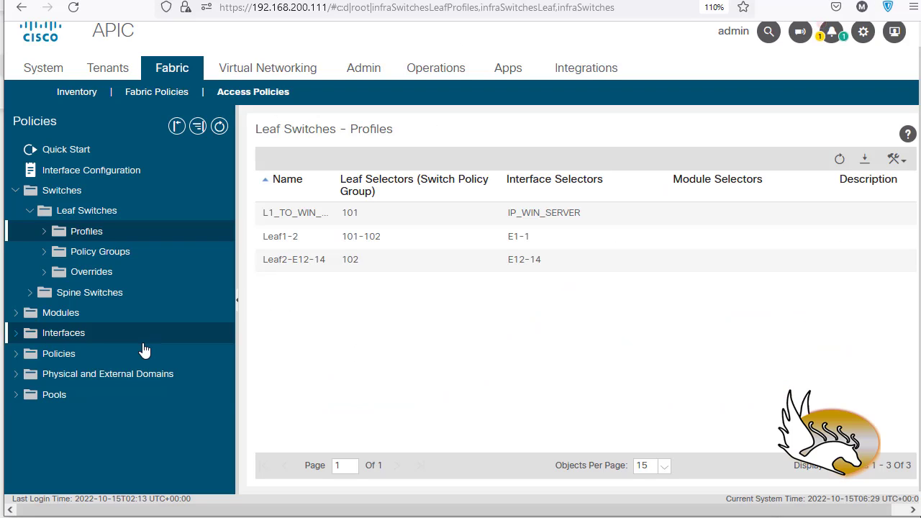
{"action": "left_click", "coordinate": [15, 191]}
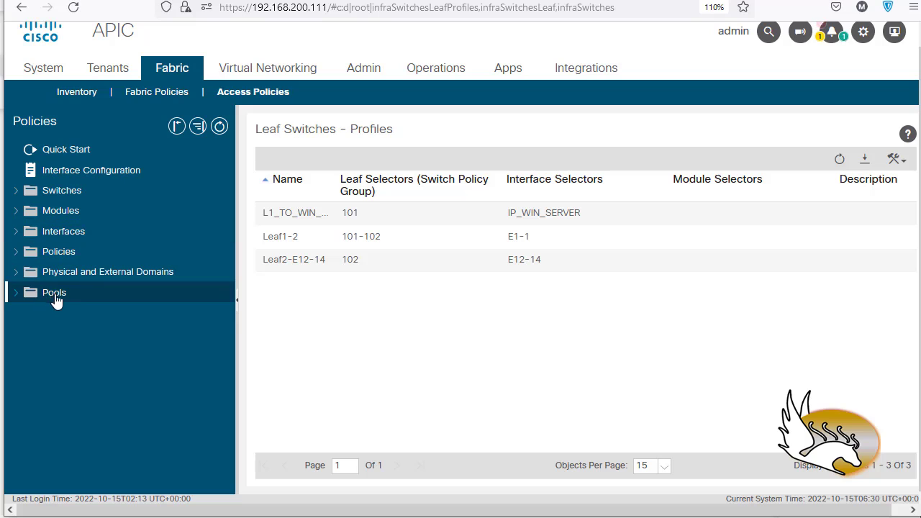
{"action": "left_click", "coordinate": [15, 293]}
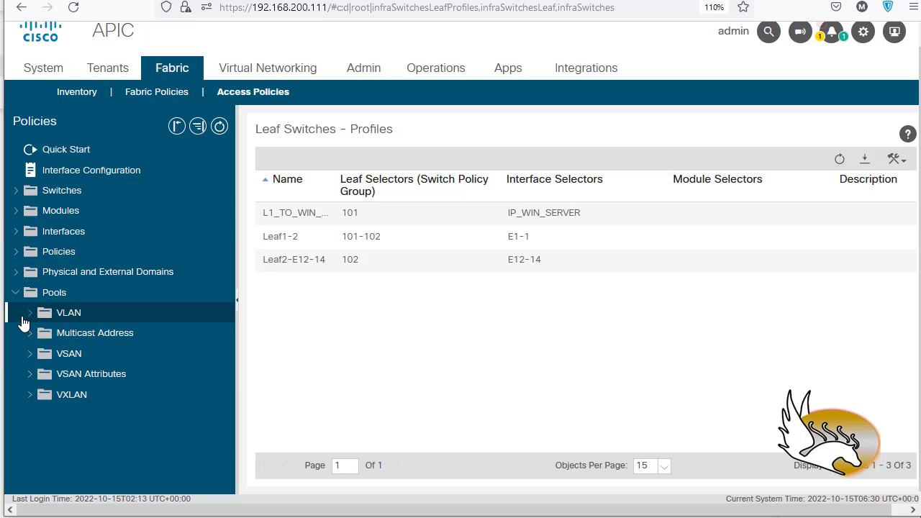
{"action": "left_click", "coordinate": [31, 315]}
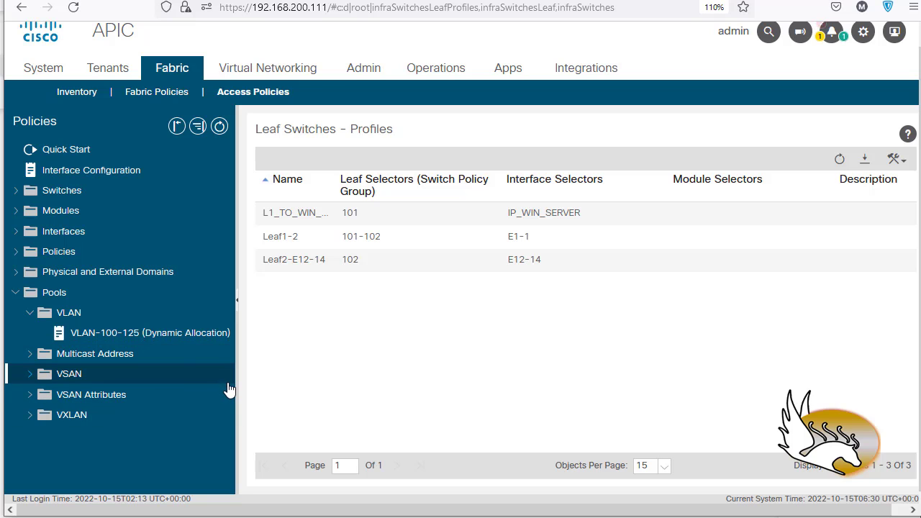
{"action": "right_click", "coordinate": [78, 319]}
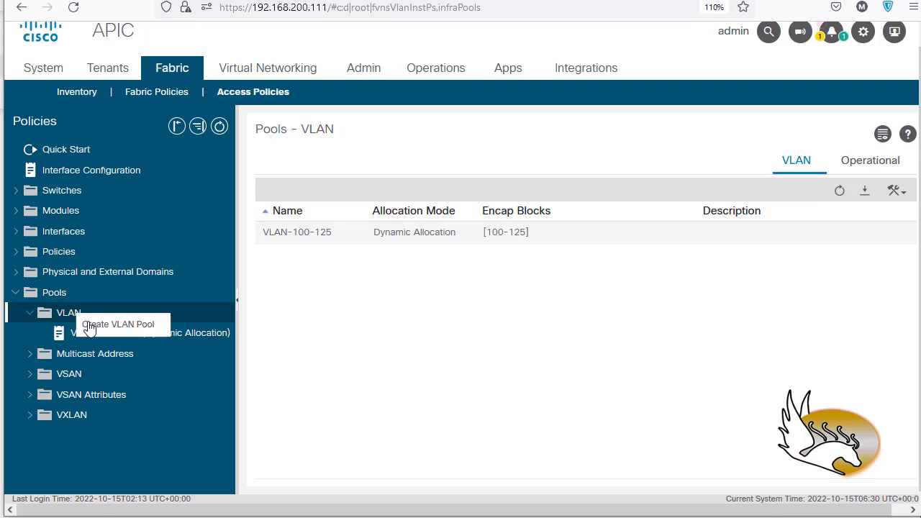
{"action": "left_click", "coordinate": [102, 325]}
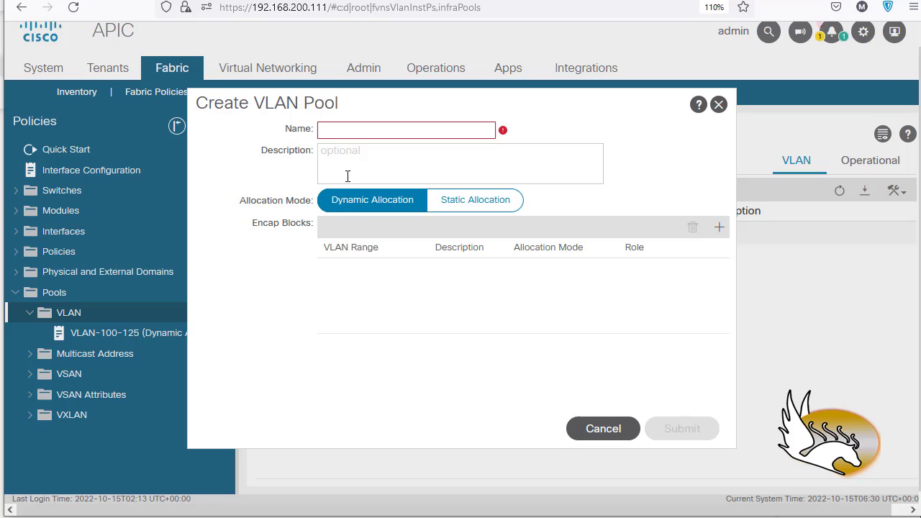
{"action": "left_click", "coordinate": [469, 205]}
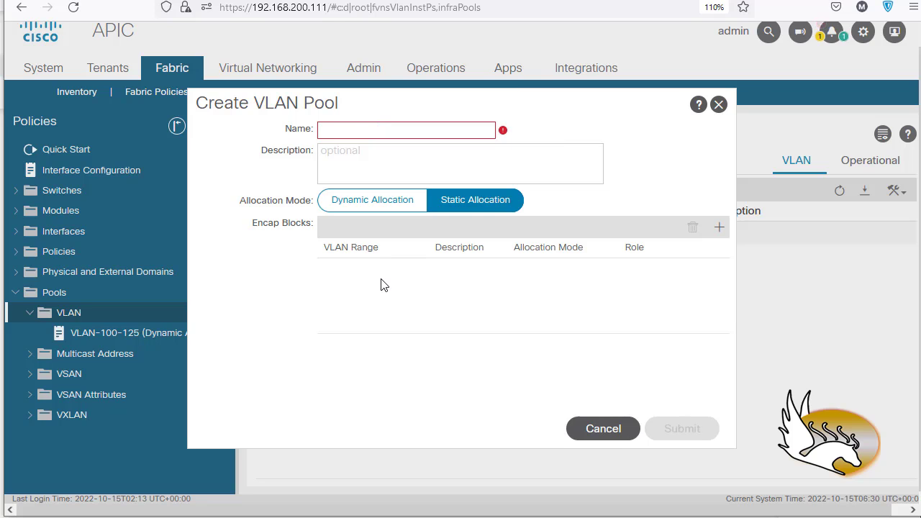
Name the VLAN pool VP_WIN_SERVER and start an encap block with the VLAN range 801 to 810.
{"action": "type", "text": "VP_WIN_SERVER"}
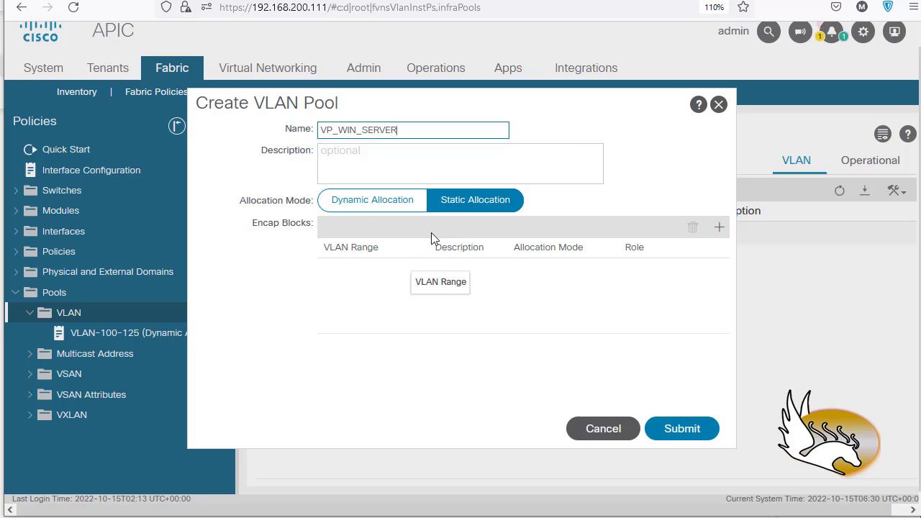
{"action": "left_click", "coordinate": [719, 229]}
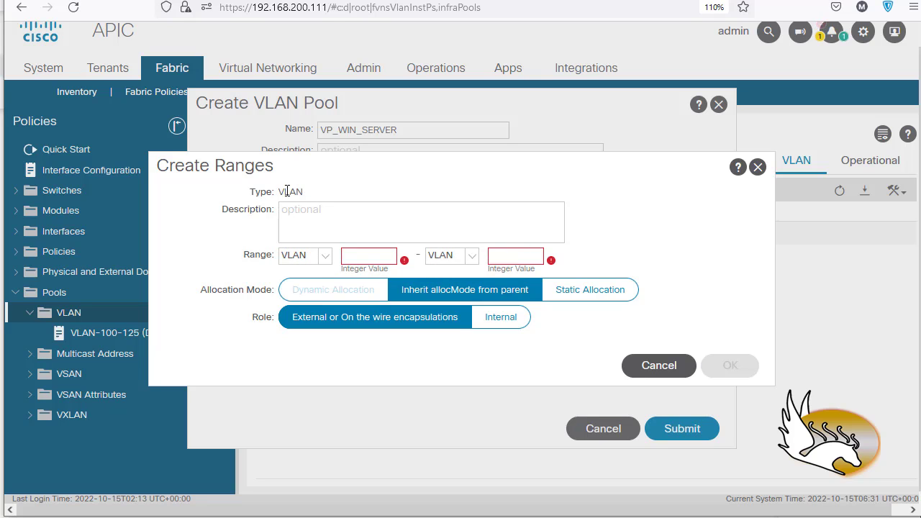
{"action": "left_click", "coordinate": [325, 257]}
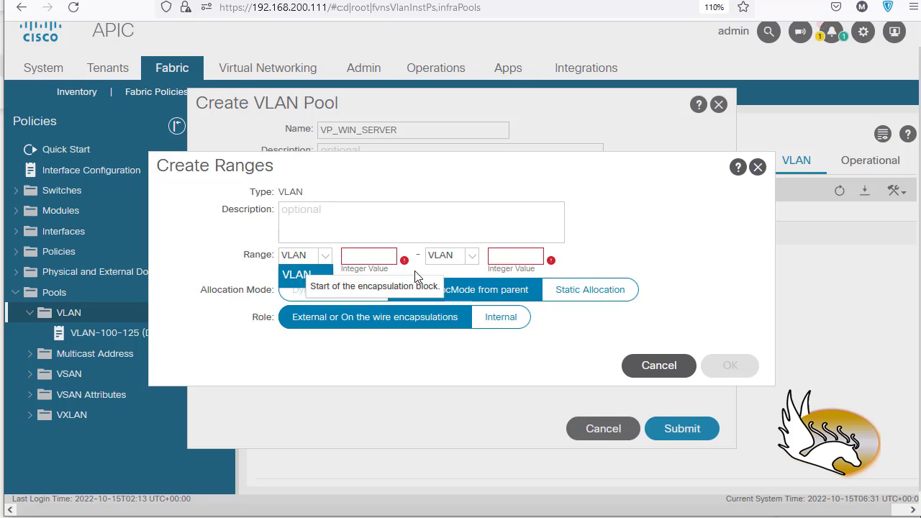
{"action": "left_click", "coordinate": [364, 255]}
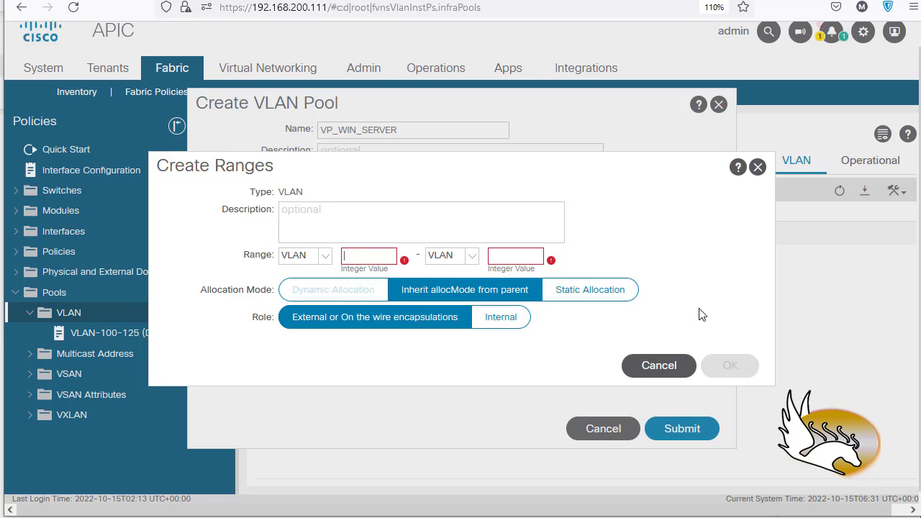
{"action": "type", "text": "801"}
{"action": "left_click", "coordinate": [512, 262]}
{"action": "type", "text": "810"}
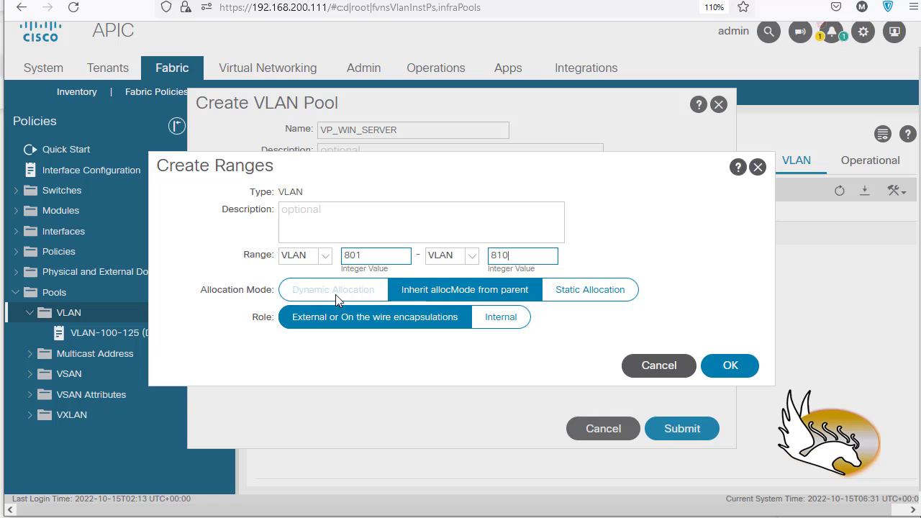
Set the range's allocation mode to Static Allocation, save the range and submit the VLAN pool.
{"action": "left_click_drag", "start_coordinate": [446, 164], "coordinate": [536, 284]}
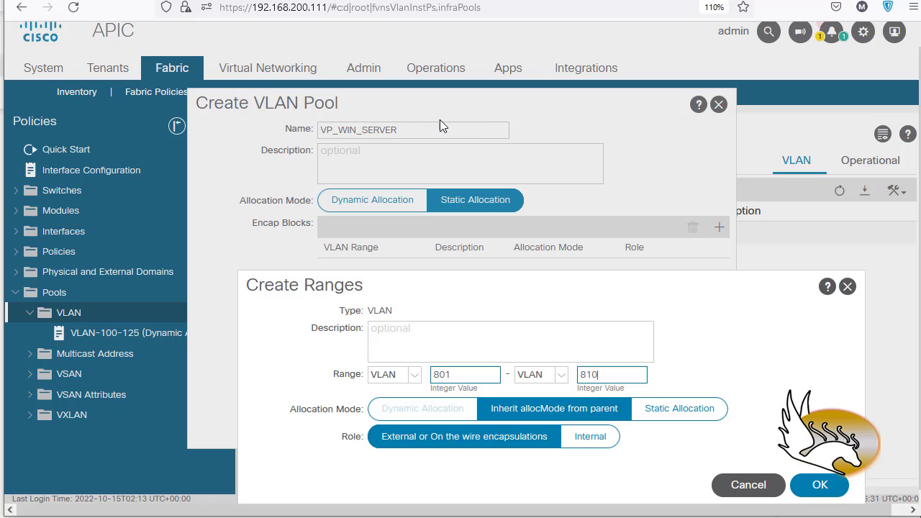
{"action": "left_click_drag", "start_coordinate": [571, 282], "coordinate": [569, 274]}
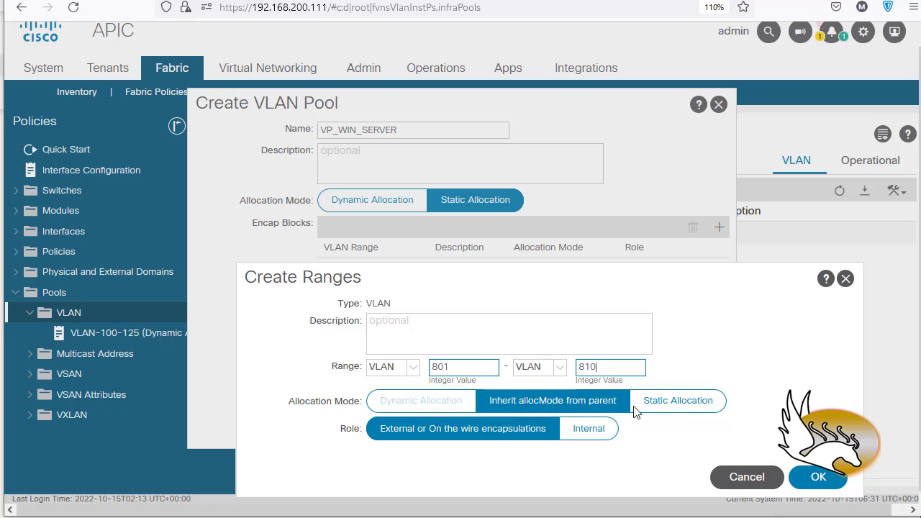
{"action": "left_click", "coordinate": [678, 408]}
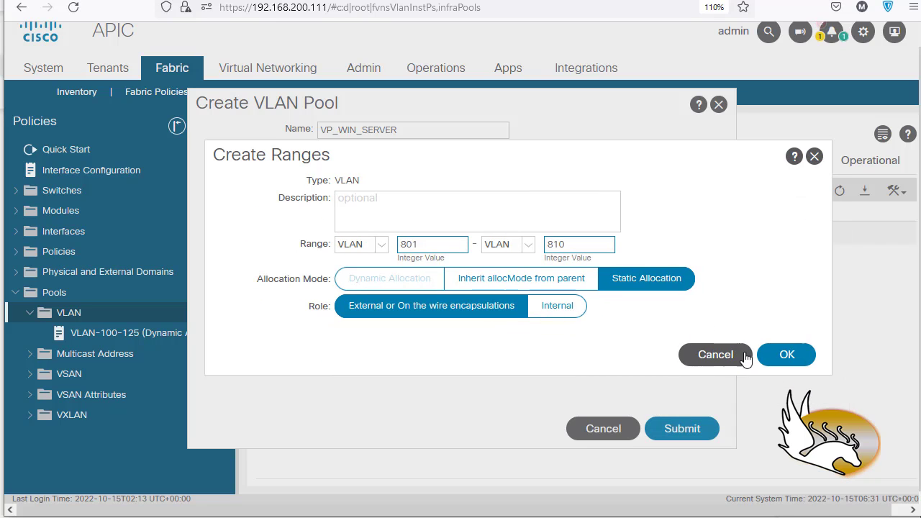
{"action": "left_click", "coordinate": [786, 354]}
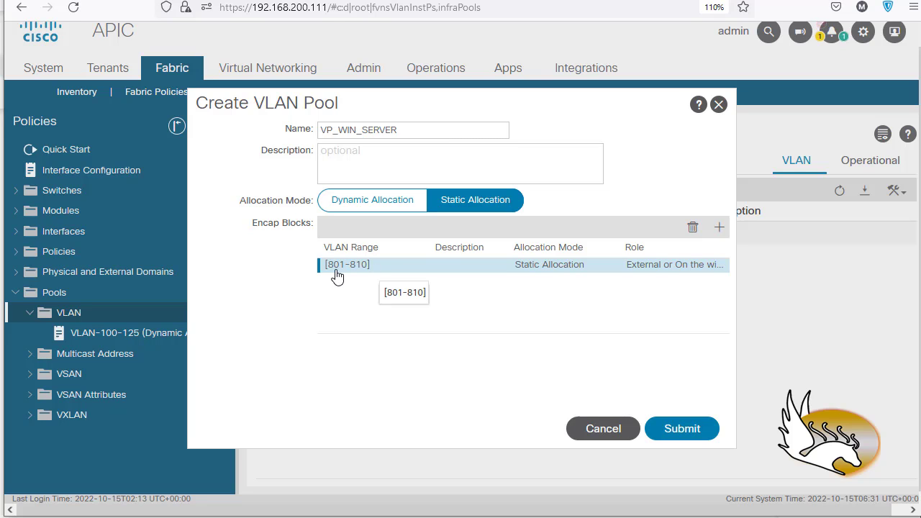
{"action": "left_click", "coordinate": [672, 430]}
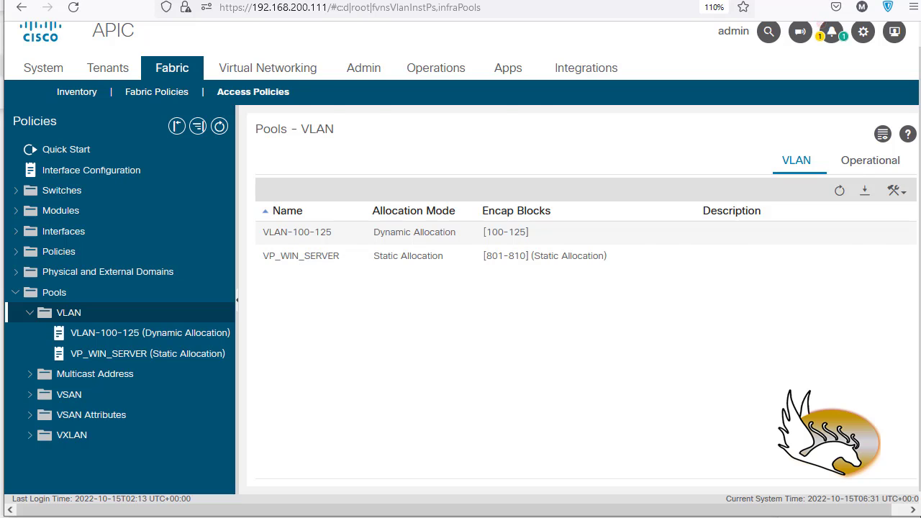
Start a new physical domain under the physical and external domains and name it PD_WIN_SERVER.
{"action": "key", "text": "alt+Tab"}
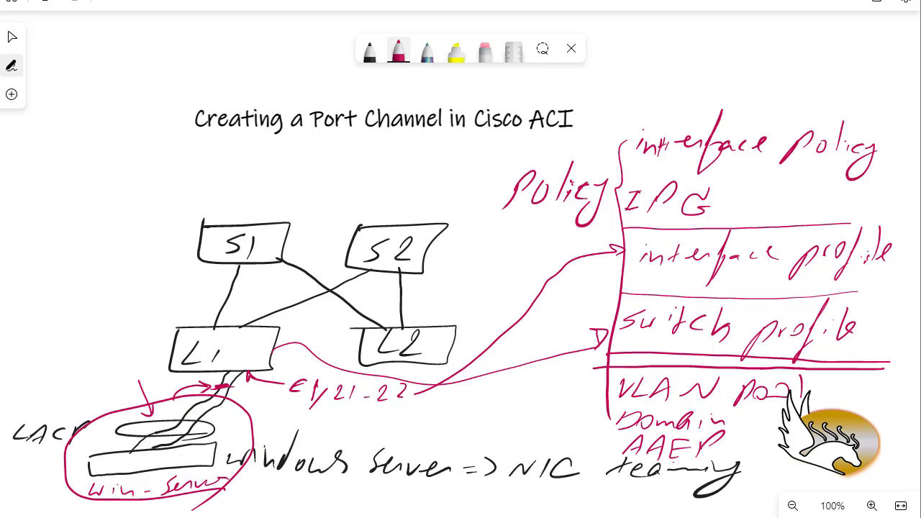
{"action": "key", "text": "alt+Tab"}
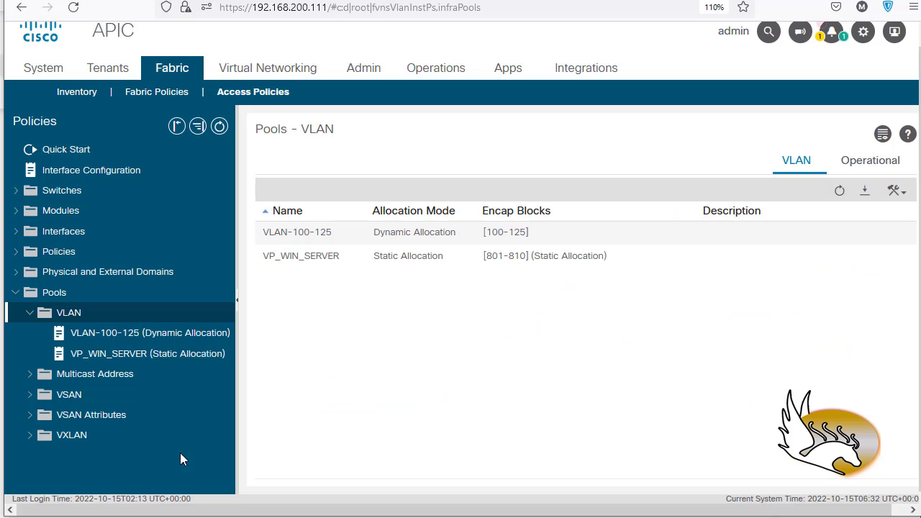
{"action": "left_click", "coordinate": [29, 313]}
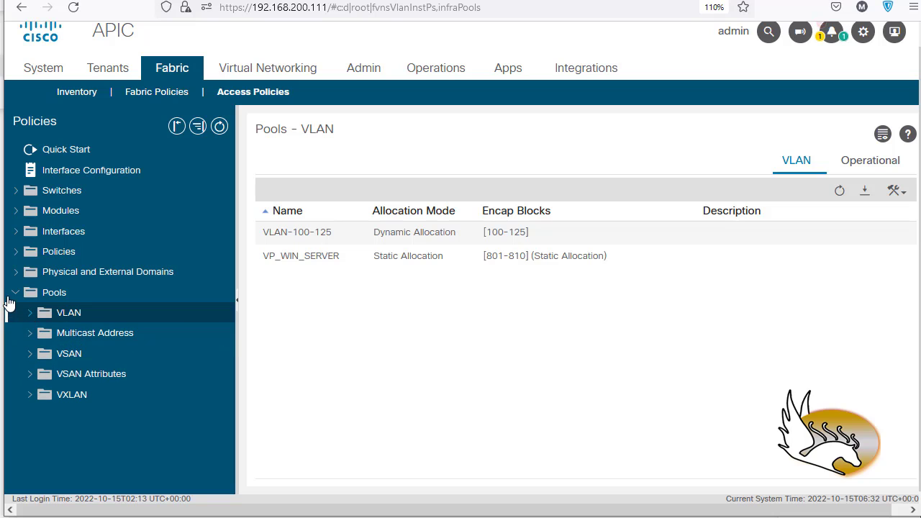
{"action": "left_click", "coordinate": [17, 292]}
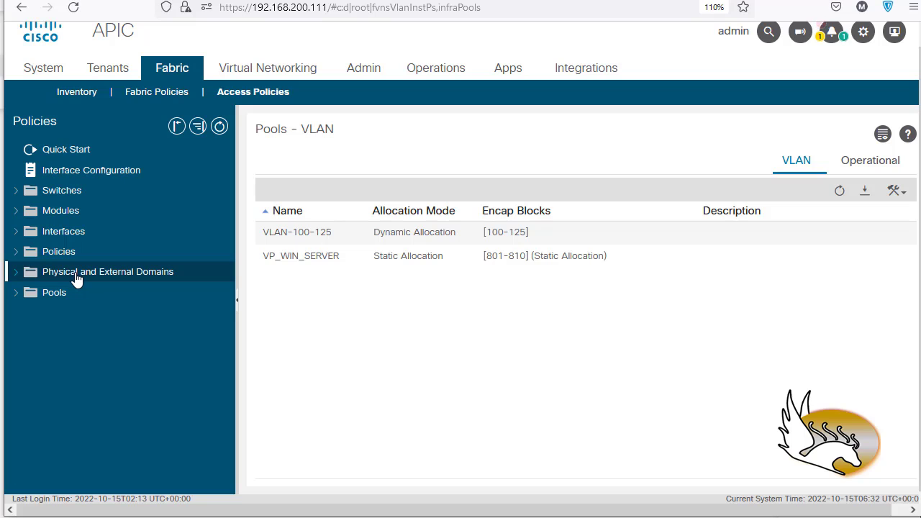
{"action": "left_click", "coordinate": [18, 275]}
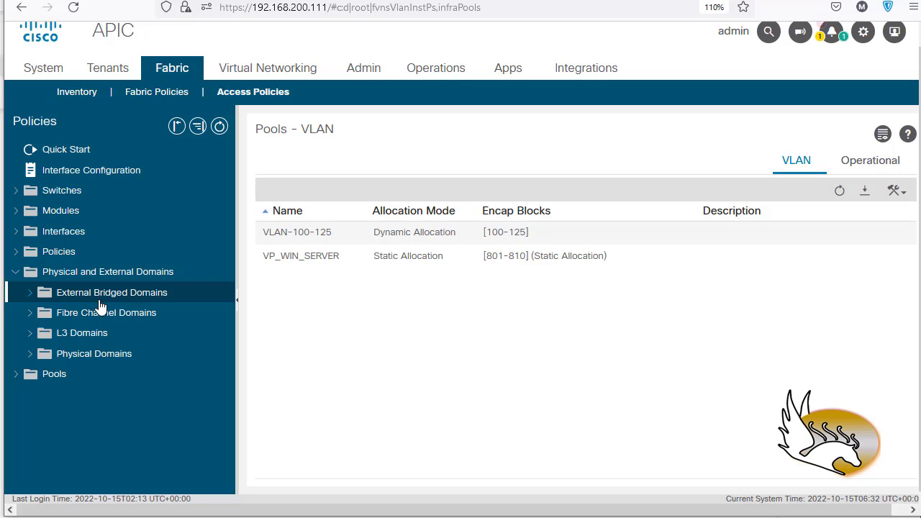
{"action": "right_click", "coordinate": [97, 358]}
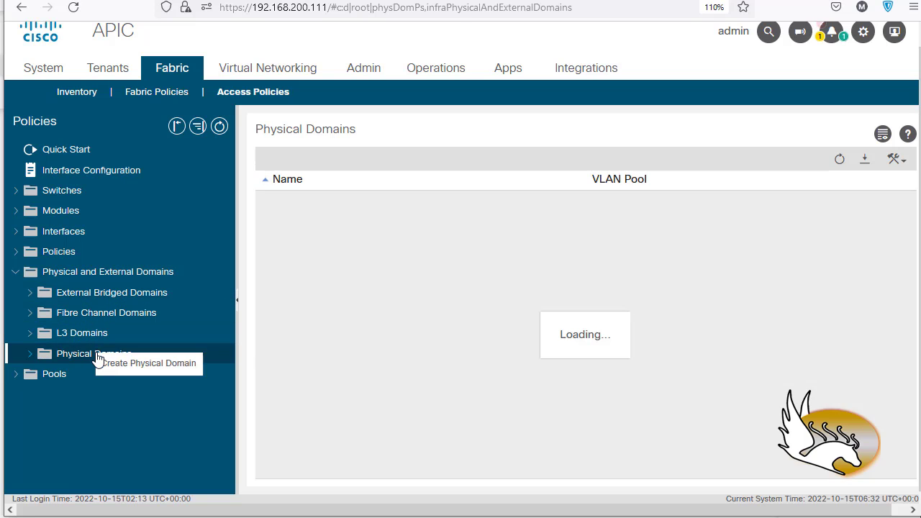
{"action": "left_click", "coordinate": [134, 364]}
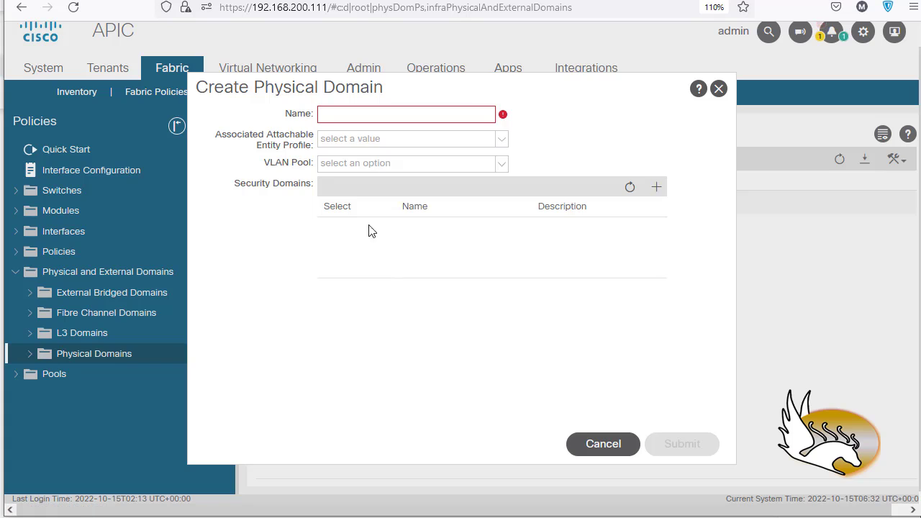
{"action": "left_click", "coordinate": [362, 114]}
{"action": "type", "text": "PD_WIN_SERVER"}
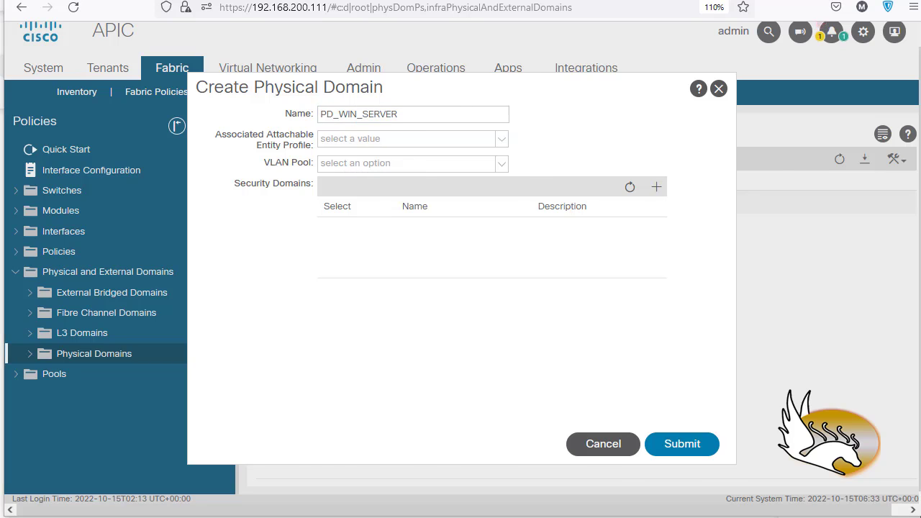
Assign the static VLAN pool VP_WIN_SERVER to the physical domain and submit the domain.
{"action": "key", "text": "alt+Tab"}
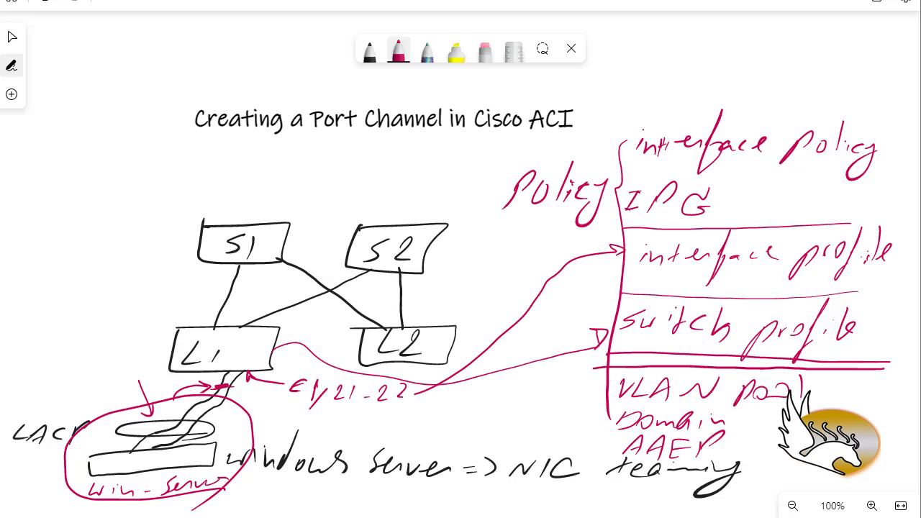
{"action": "key", "text": "alt+Tab"}
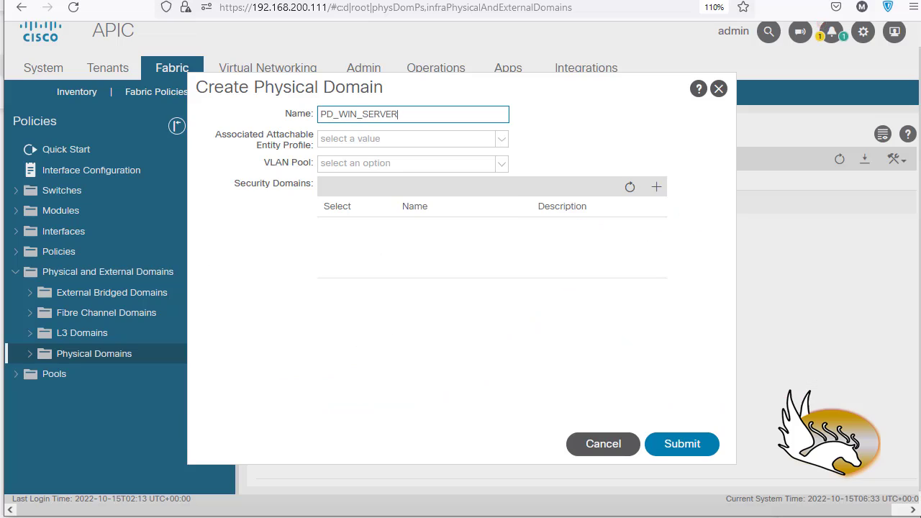
{"action": "left_click", "coordinate": [502, 165]}
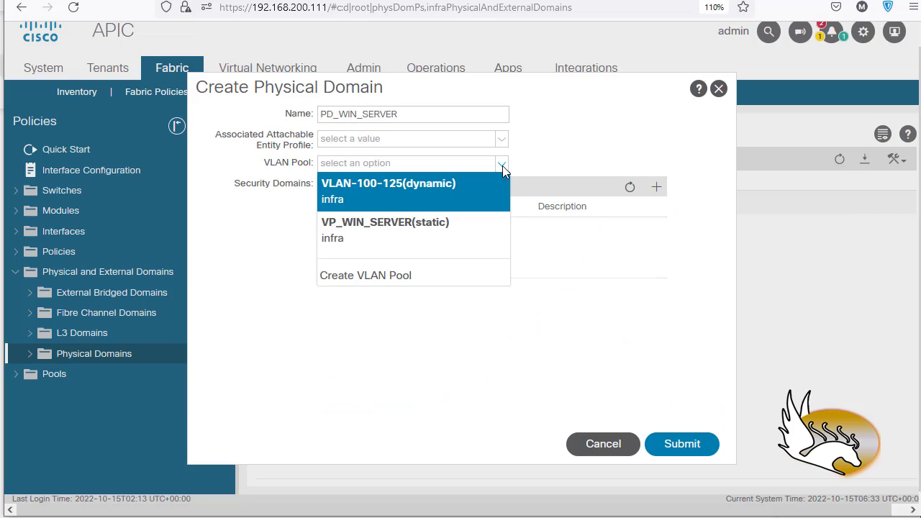
{"action": "left_click", "coordinate": [373, 249]}
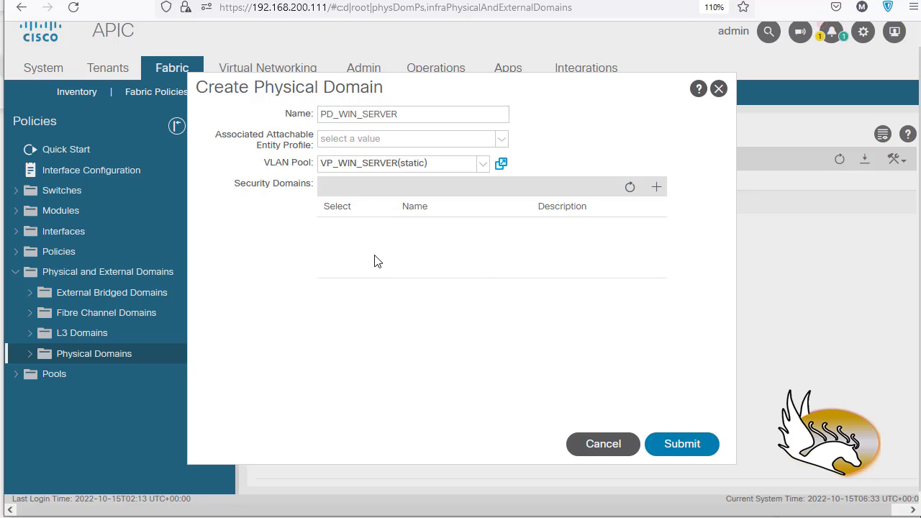
{"action": "left_click", "coordinate": [682, 444]}
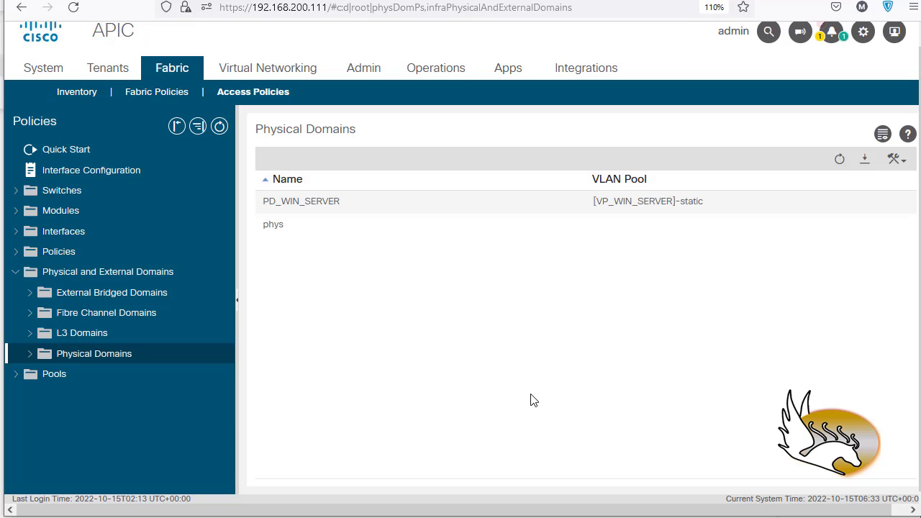
Start a new attachable access entity profile under the global policies and name it AAEP_WIN_SERVER.
{"action": "left_click", "coordinate": [20, 276]}
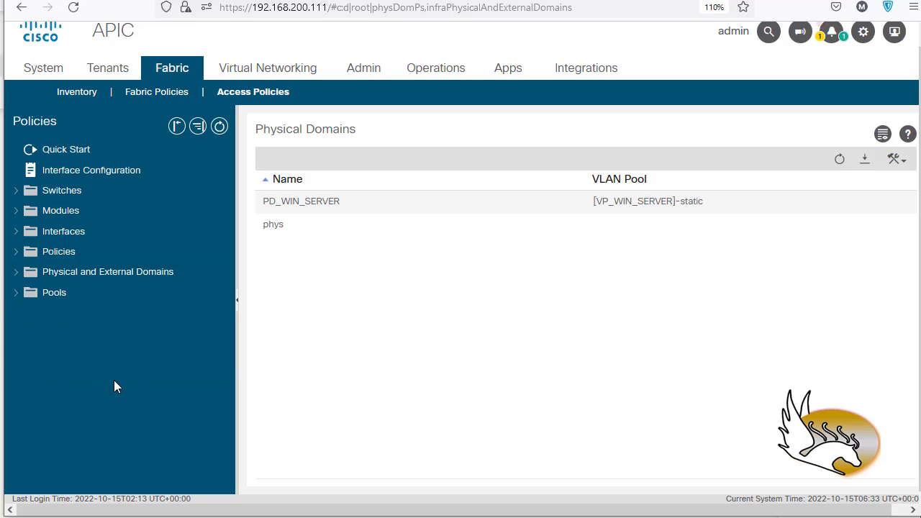
{"action": "left_click", "coordinate": [19, 256]}
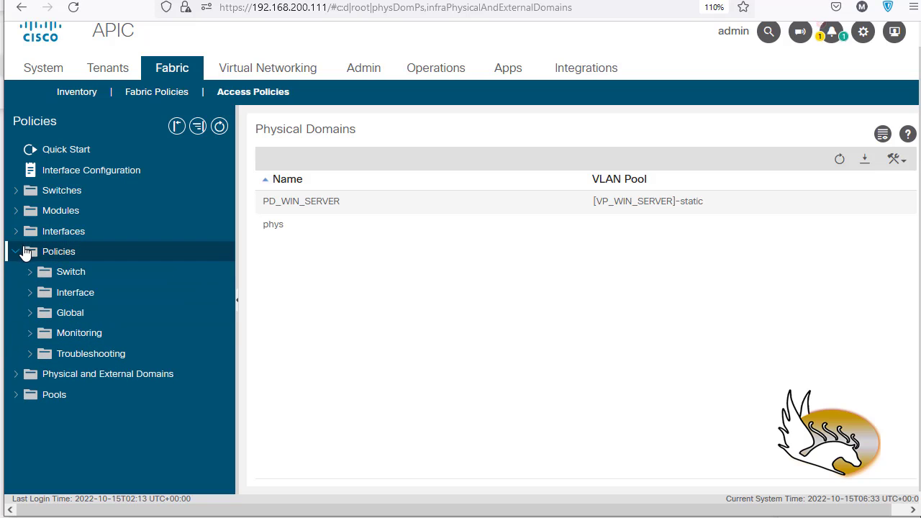
{"action": "left_click", "coordinate": [31, 316]}
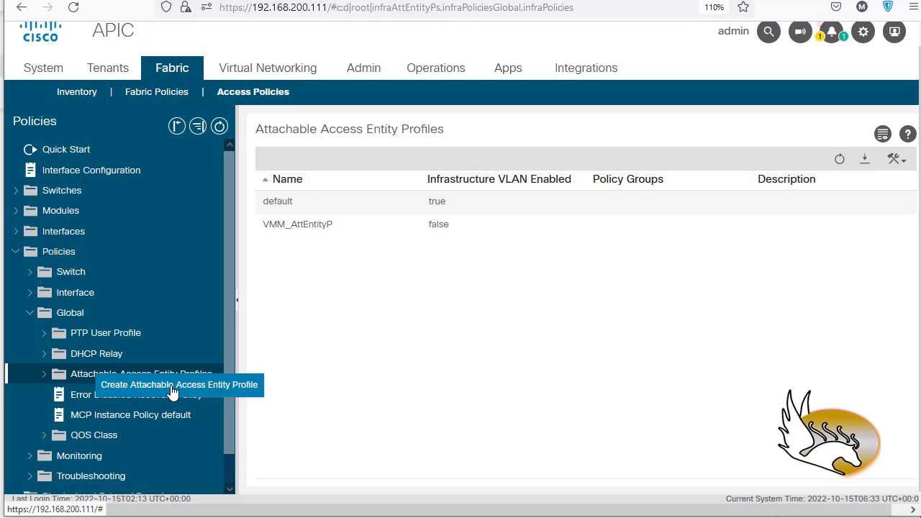
{"action": "left_click", "coordinate": [336, 397]}
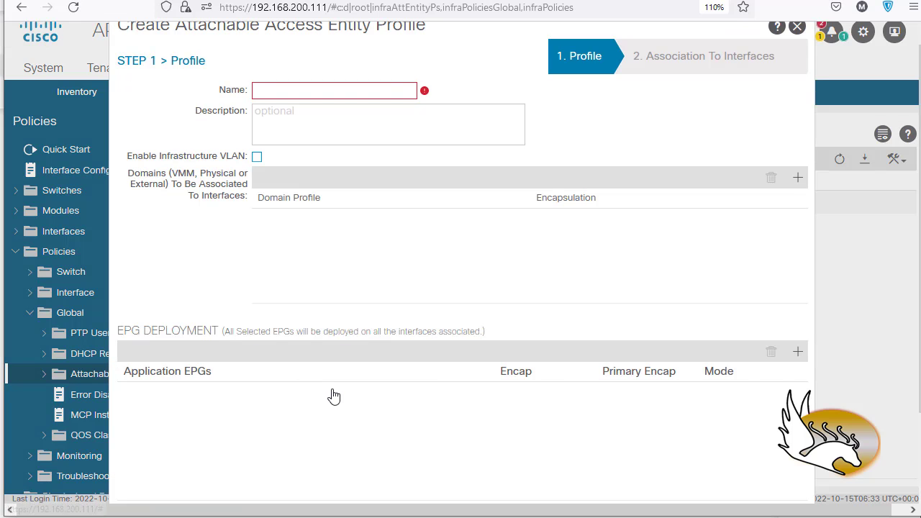
{"action": "left_click", "coordinate": [282, 91]}
{"action": "type", "text": "AAEP_WIN_SERVER"}
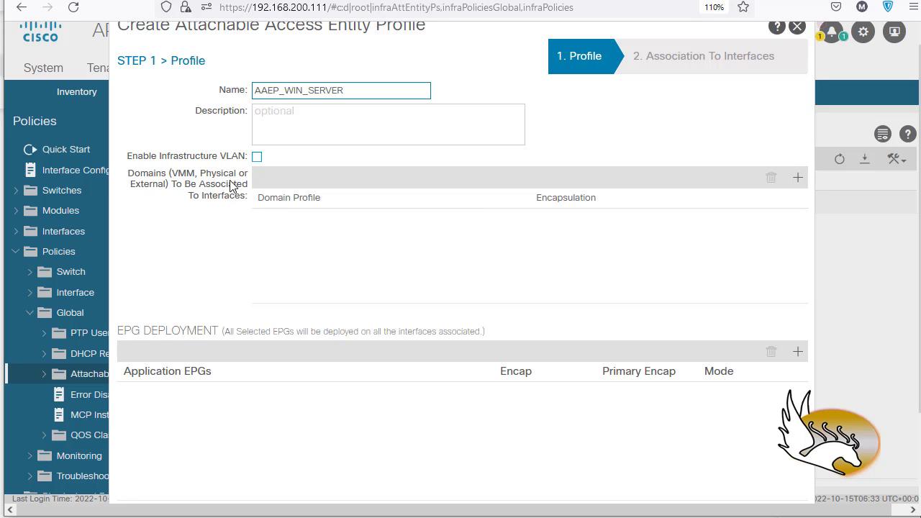
Add physical domain PD_WIN_SERVER to the domains associated with the entity profile and save the row.
{"action": "left_click", "coordinate": [798, 177]}
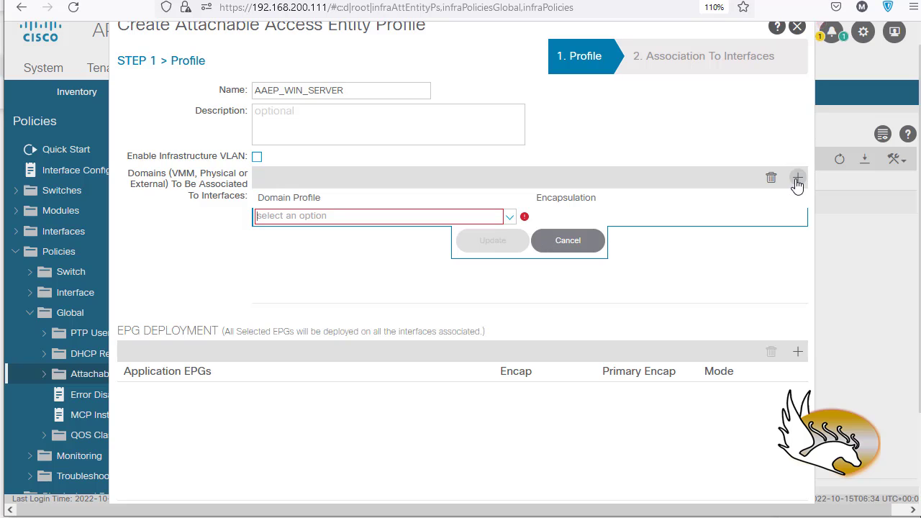
{"action": "left_click", "coordinate": [512, 218]}
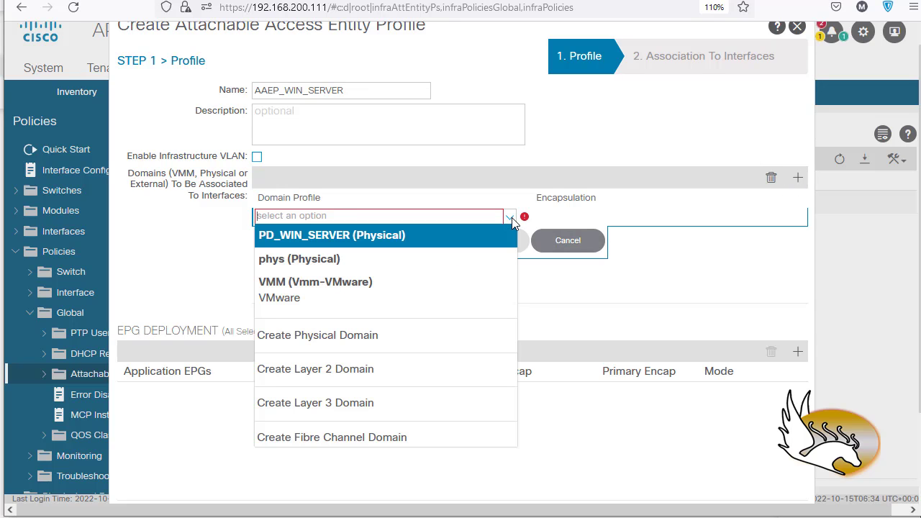
{"action": "left_click", "coordinate": [307, 236]}
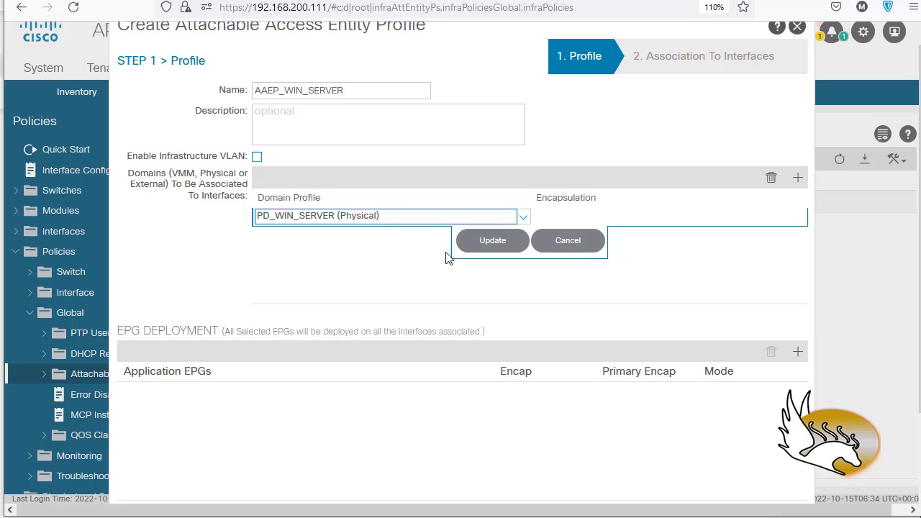
{"action": "left_click", "coordinate": [502, 242]}
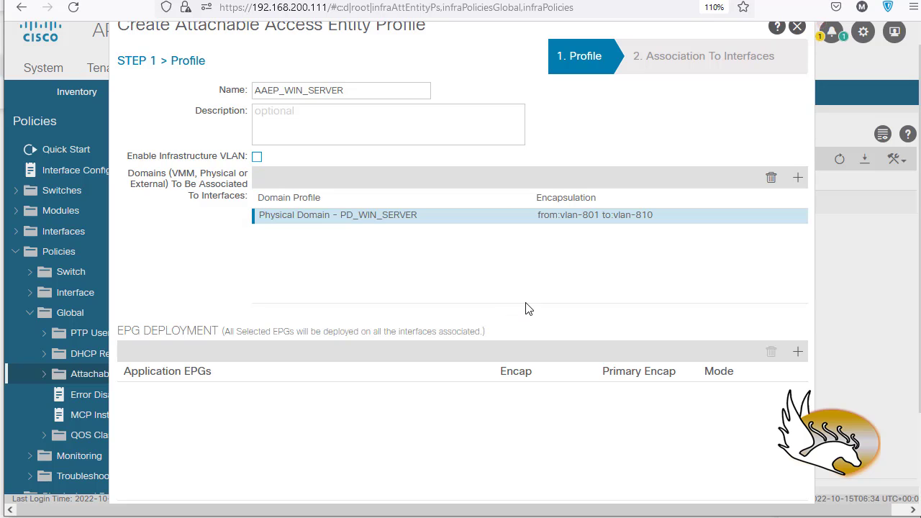
Continue to the interface association and select all interfaces of the Windows server's PC-type interface policy group.
{"action": "scroll", "coordinate": [626, 258], "scroll_direction": "down", "scroll_amount": 2}
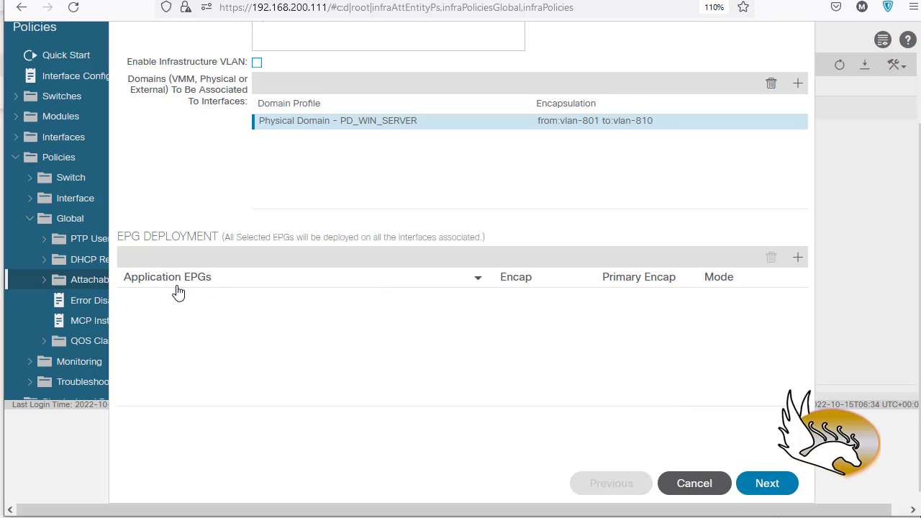
{"action": "left_click", "coordinate": [766, 484]}
{"action": "scroll", "coordinate": [677, 368], "scroll_direction": "up", "scroll_amount": 3}
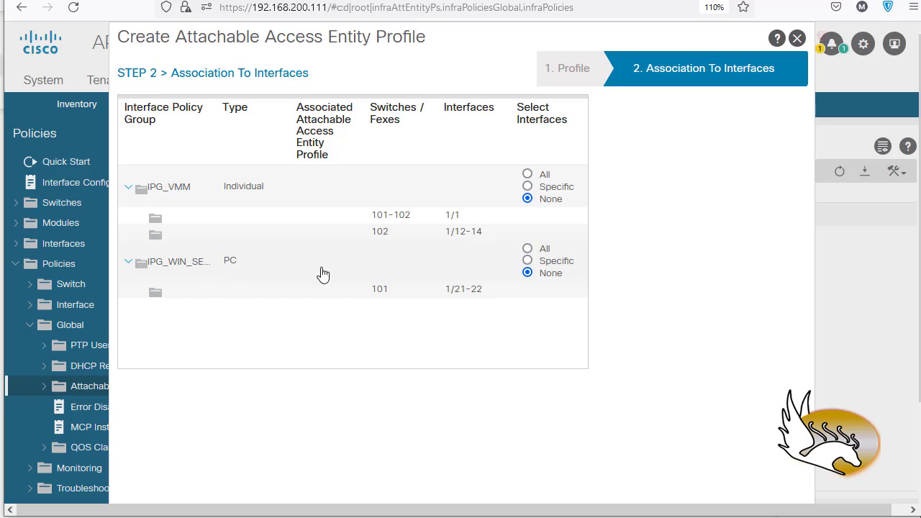
{"action": "left_click", "coordinate": [528, 249]}
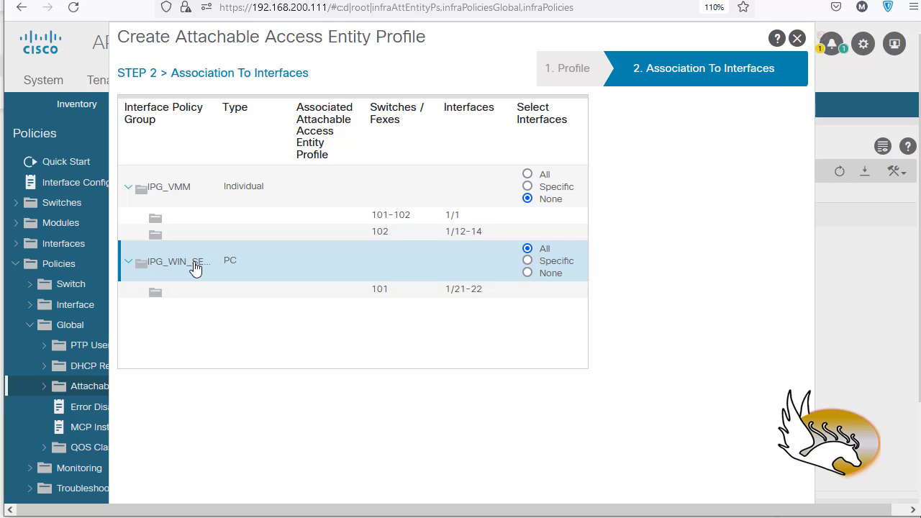
Finish creating the attachable access entity profile and collapse the Global and Policies folders in the navigation tree.
{"action": "scroll", "coordinate": [534, 358], "scroll_direction": "down", "scroll_amount": 2}
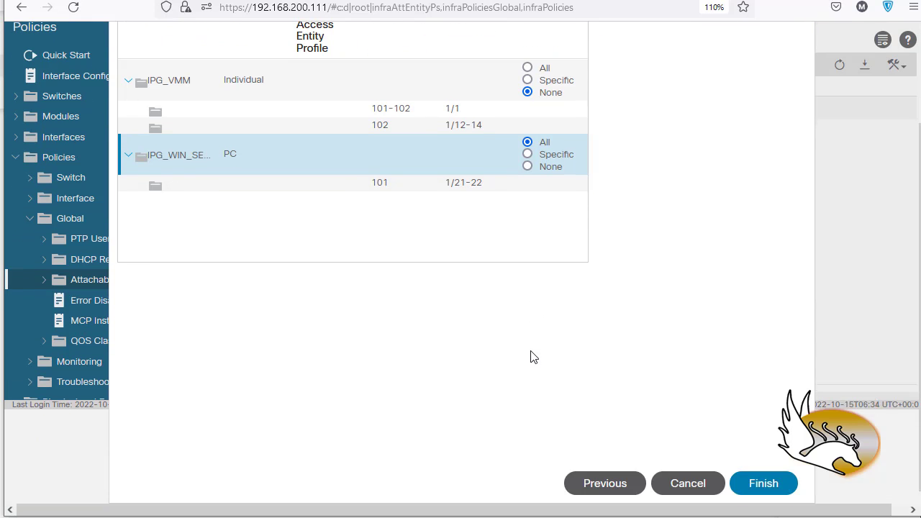
{"action": "left_click", "coordinate": [757, 488]}
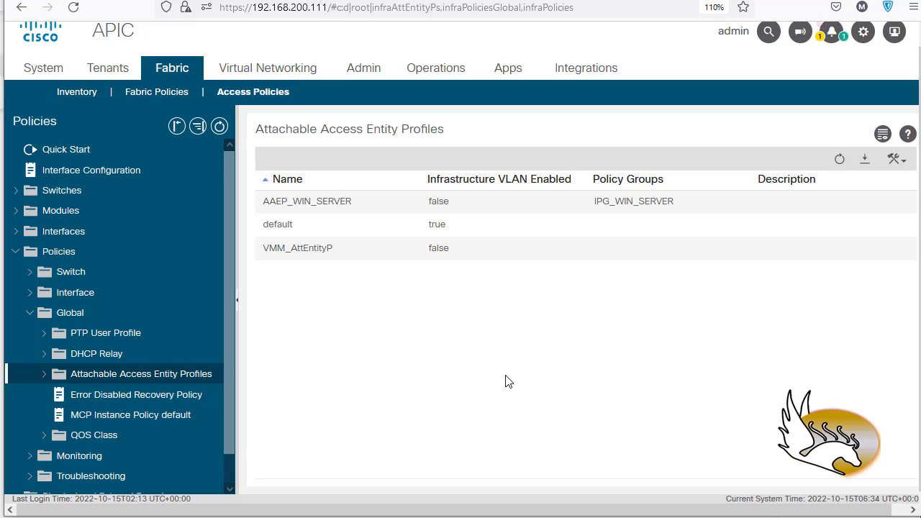
{"action": "left_click", "coordinate": [31, 317]}
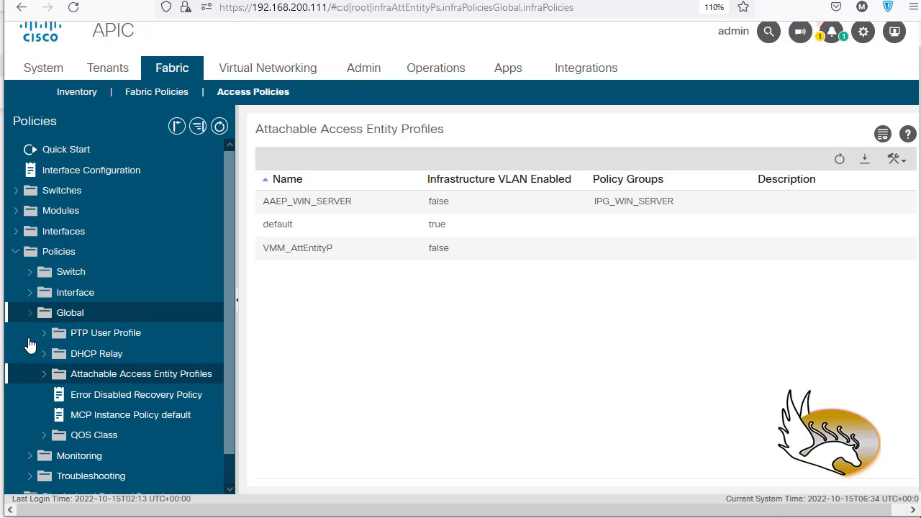
{"action": "left_click", "coordinate": [15, 252]}
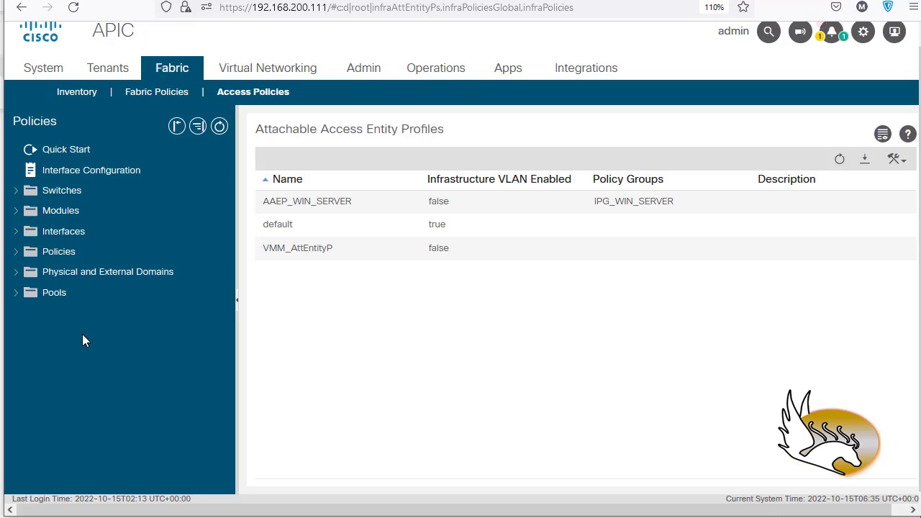
Review the pool types and the interface policy categories in the access policies tree, leaving the folders collapsed.
{"action": "left_click", "coordinate": [16, 298]}
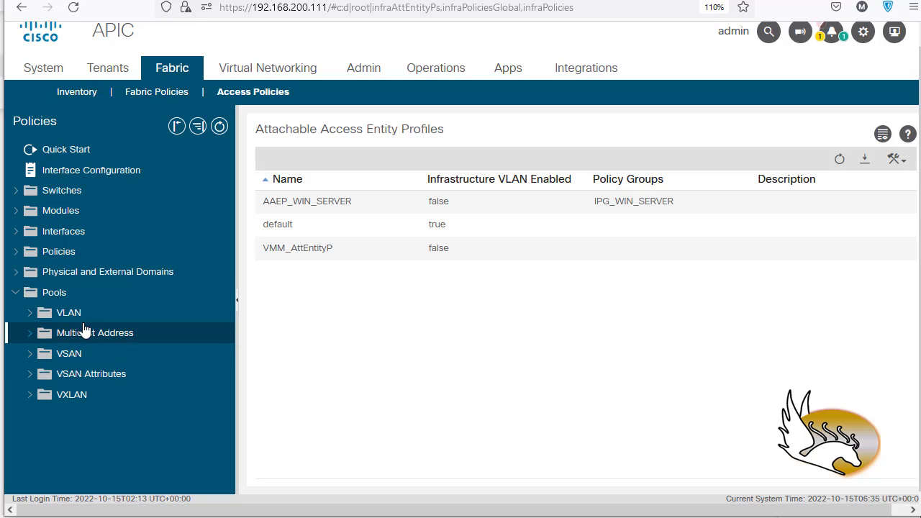
{"action": "left_click", "coordinate": [20, 299]}
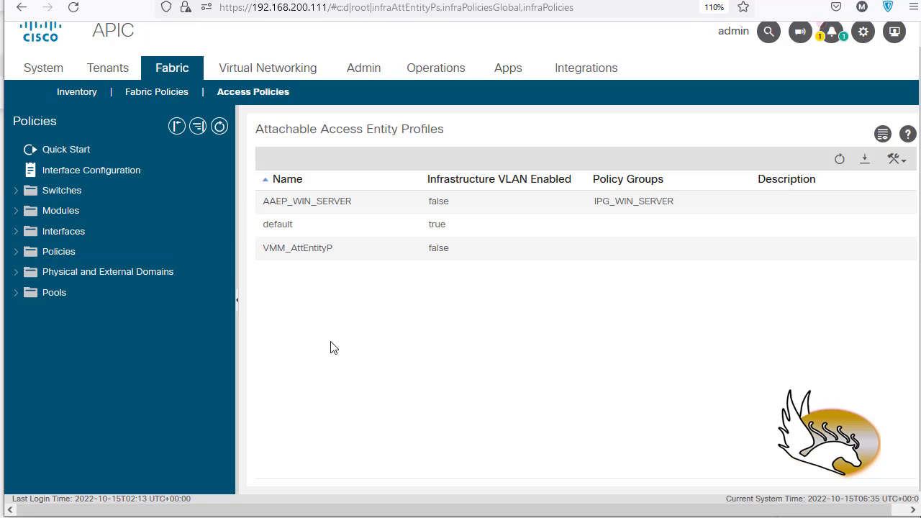
{"action": "left_click", "coordinate": [15, 254]}
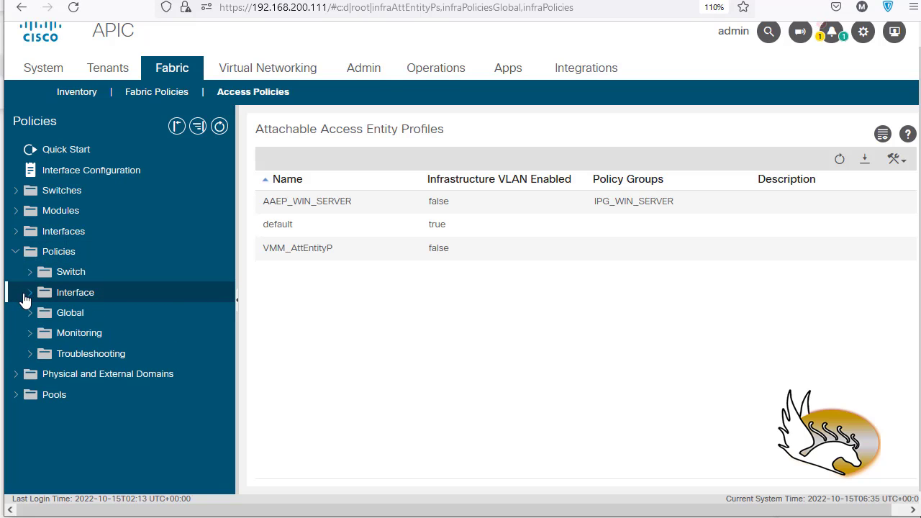
{"action": "left_click", "coordinate": [32, 295]}
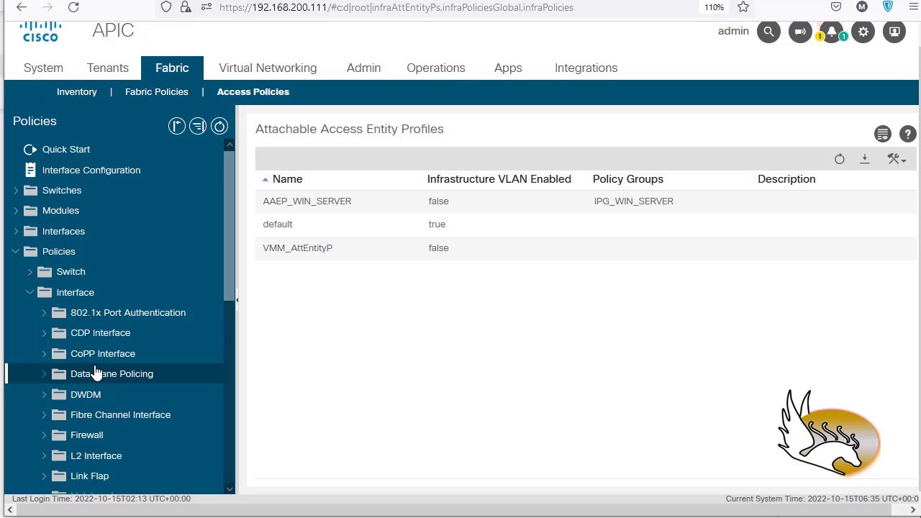
{"action": "left_click", "coordinate": [31, 296]}
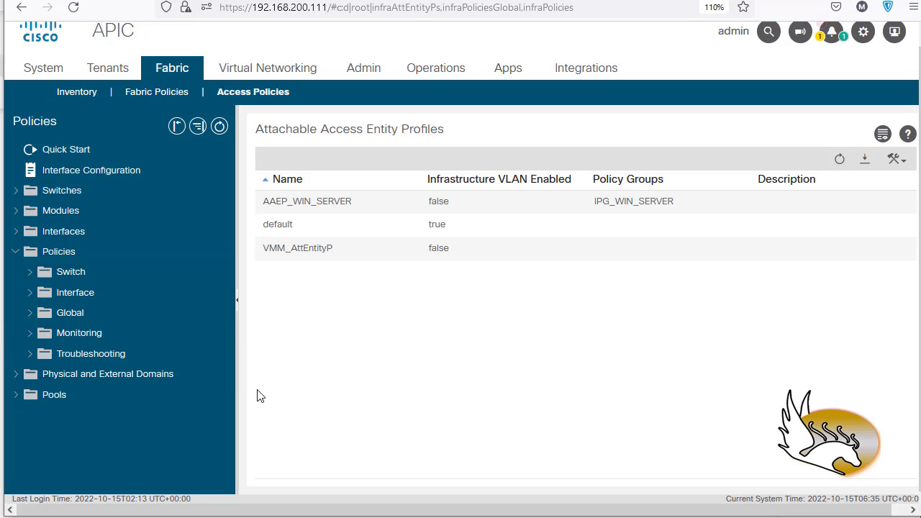
{"action": "left_click", "coordinate": [16, 251]}
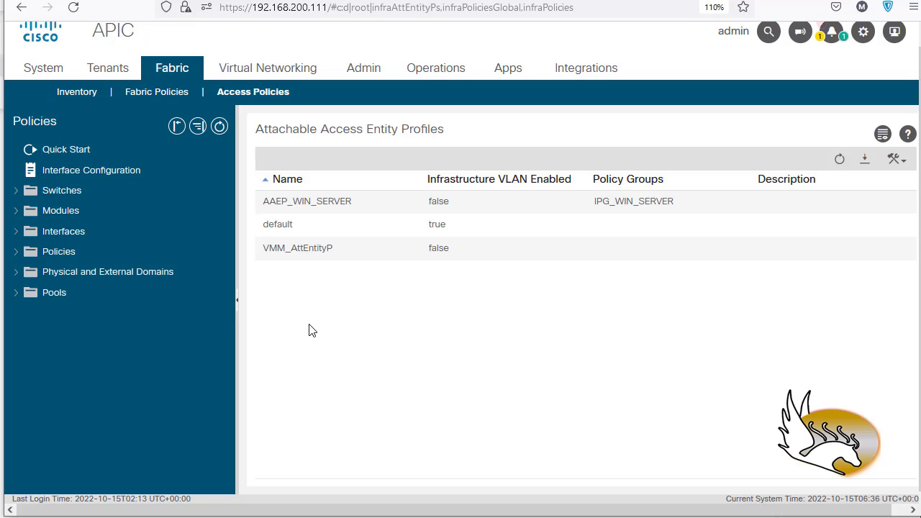
{"action": "scroll", "coordinate": [325, 299], "scroll_direction": "up", "scroll_amount": 1}
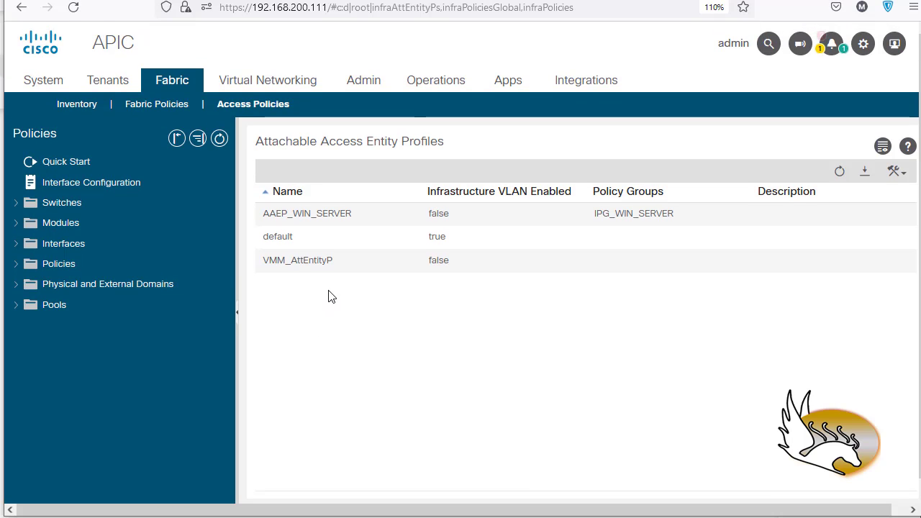